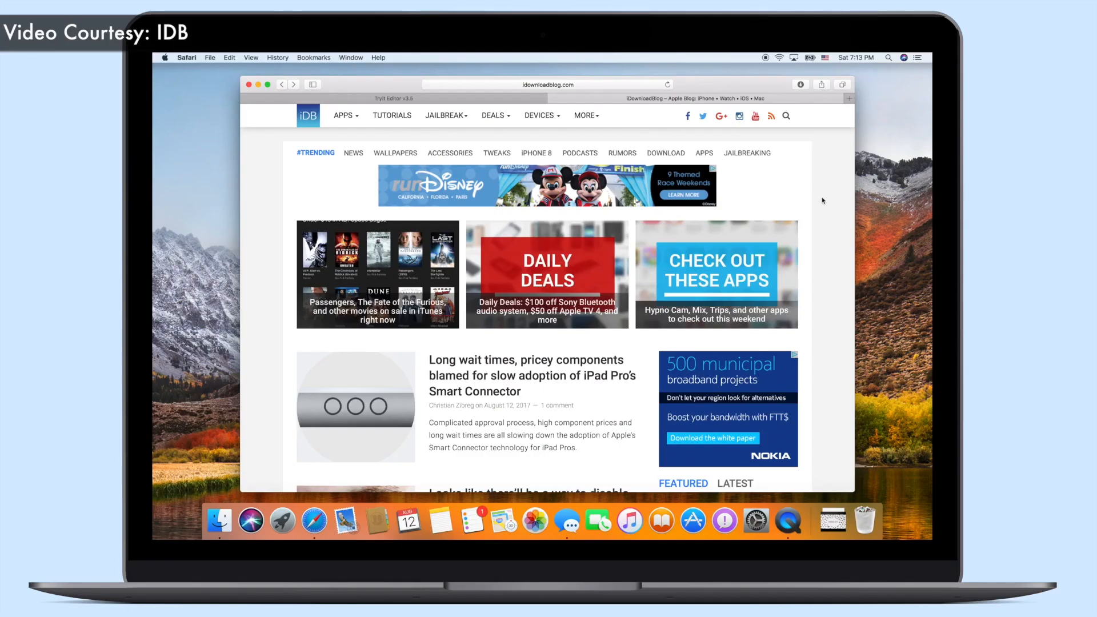
Step: Open the homepage article about slow adoption of the iPad Pro's Smart Connector in Reader view
{"action": "scroll", "coordinate": [654, 338], "scroll_direction": "down", "scroll_amount": 10}
{"action": "scroll", "coordinate": [654, 338], "scroll_direction": "up", "scroll_amount": 10}
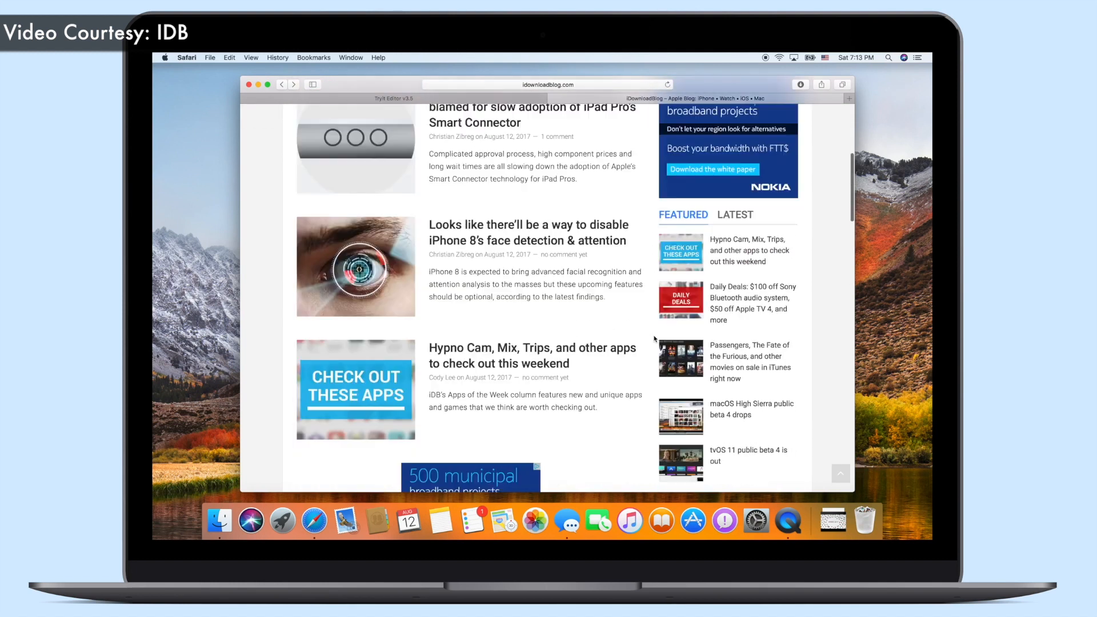
{"action": "scroll", "coordinate": [654, 338], "scroll_direction": "down", "scroll_amount": 2}
{"action": "scroll", "coordinate": [654, 339], "scroll_direction": "up", "scroll_amount": 2}
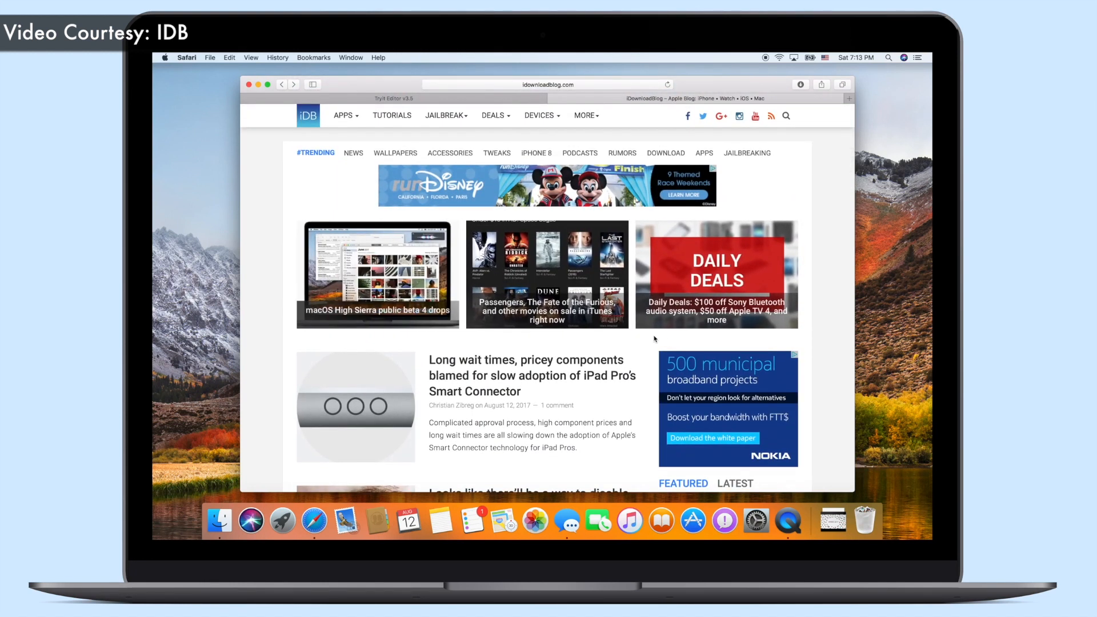
{"action": "left_click", "coordinate": [546, 360]}
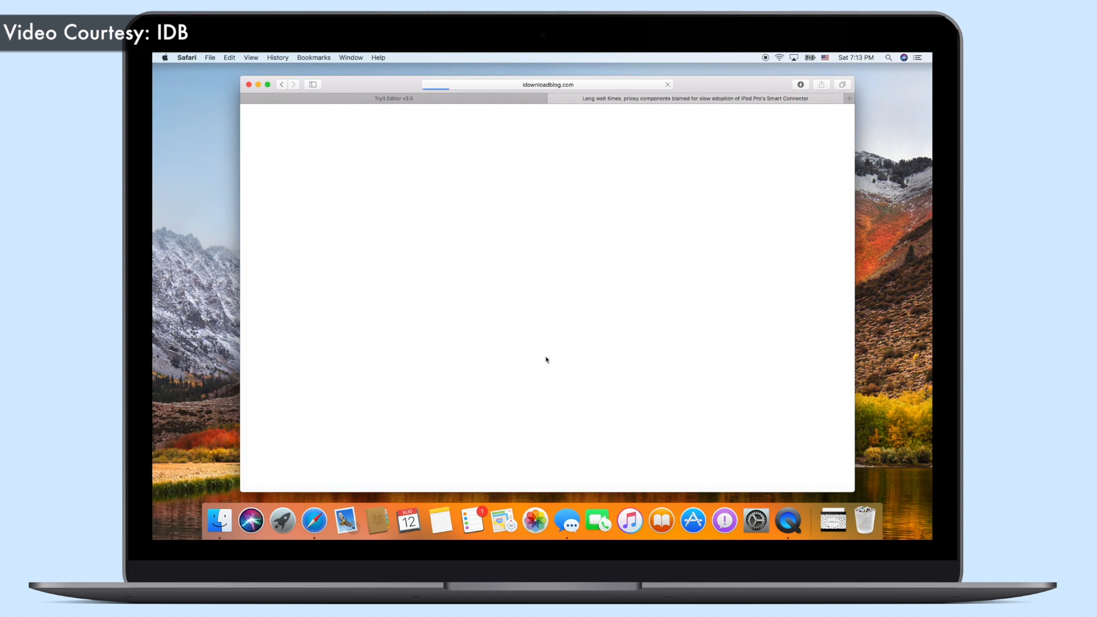
{"action": "key", "text": "super+shift+r"}
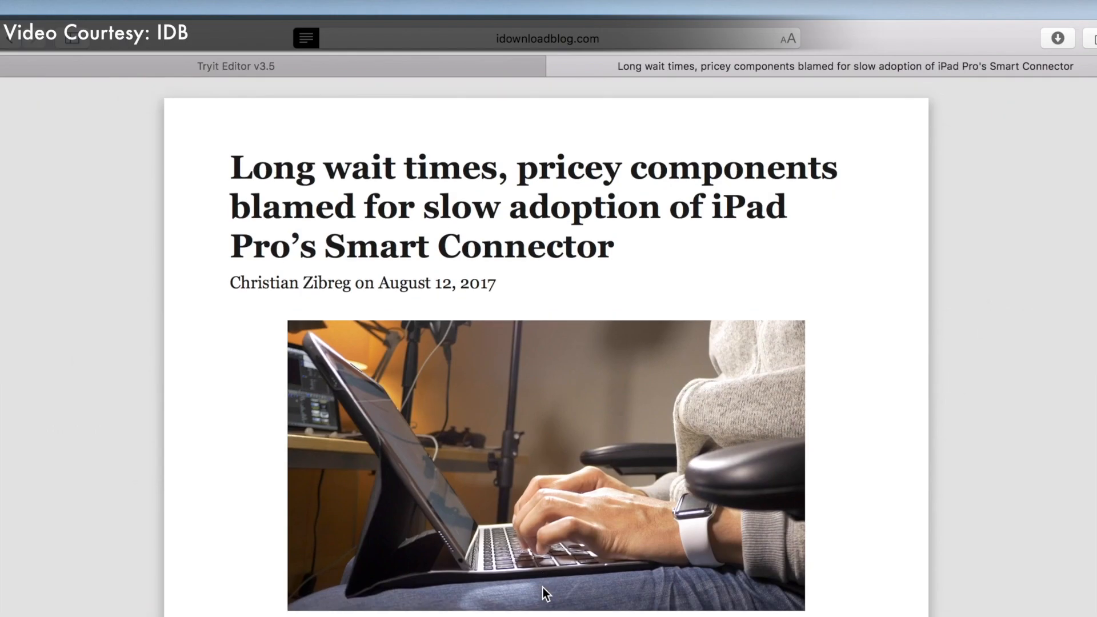
Step: Read through the Smart Connector article and return to the iDownloadBlog homepage
{"action": "scroll", "coordinate": [545, 594], "scroll_direction": "down", "scroll_amount": 15}
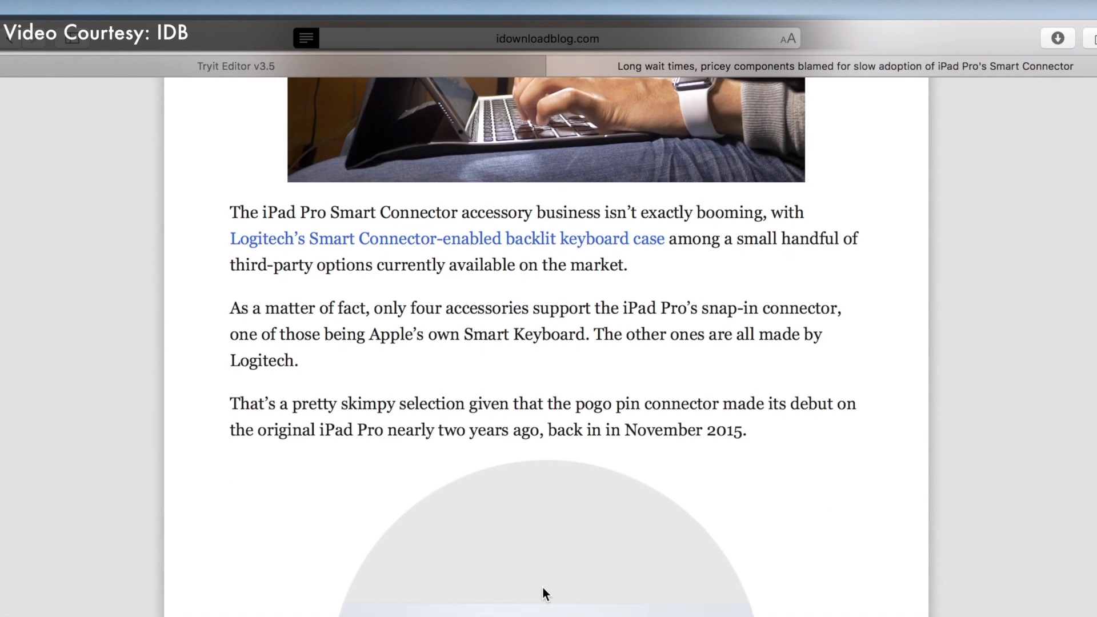
{"action": "scroll", "coordinate": [545, 594], "scroll_direction": "up", "scroll_amount": 15}
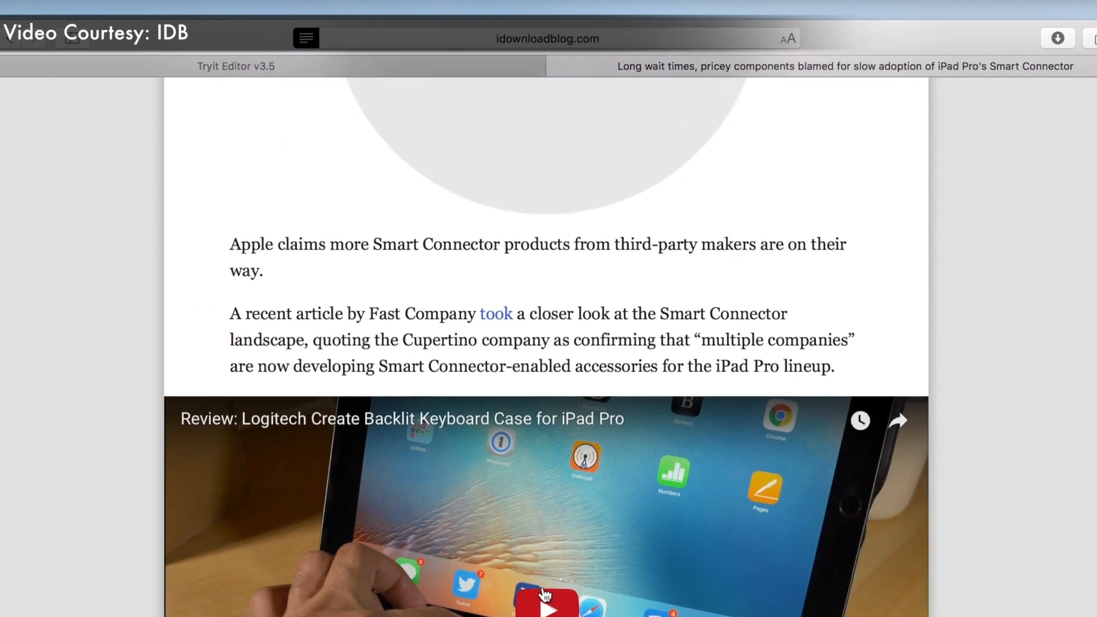
{"action": "scroll", "coordinate": [544, 595], "scroll_direction": "down", "scroll_amount": 1}
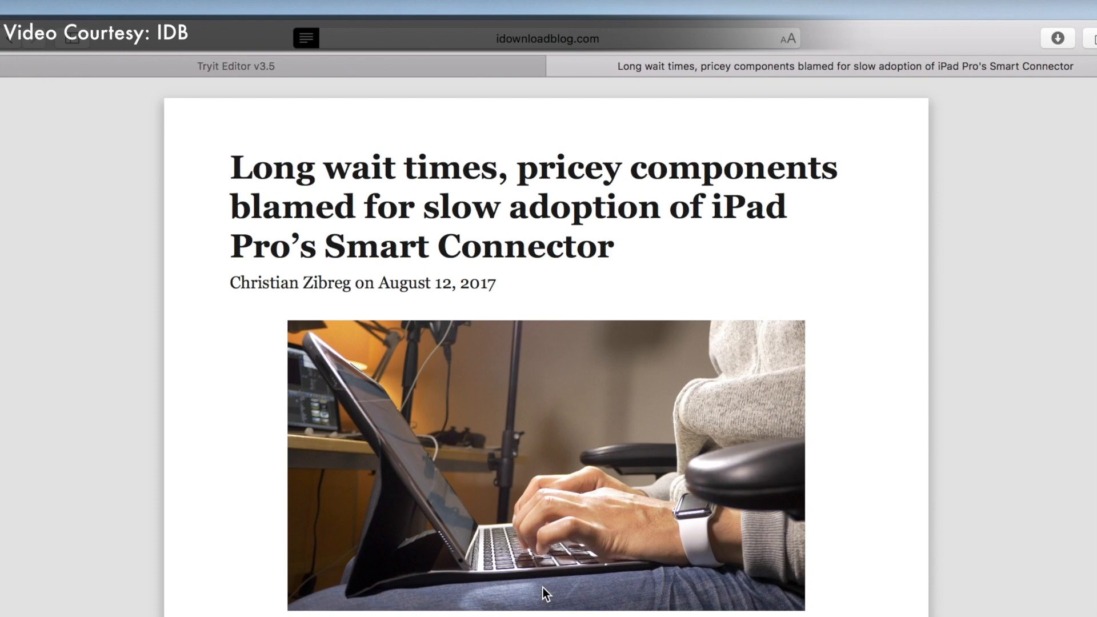
{"action": "scroll", "coordinate": [543, 587], "scroll_direction": "left", "scroll_amount": 5}
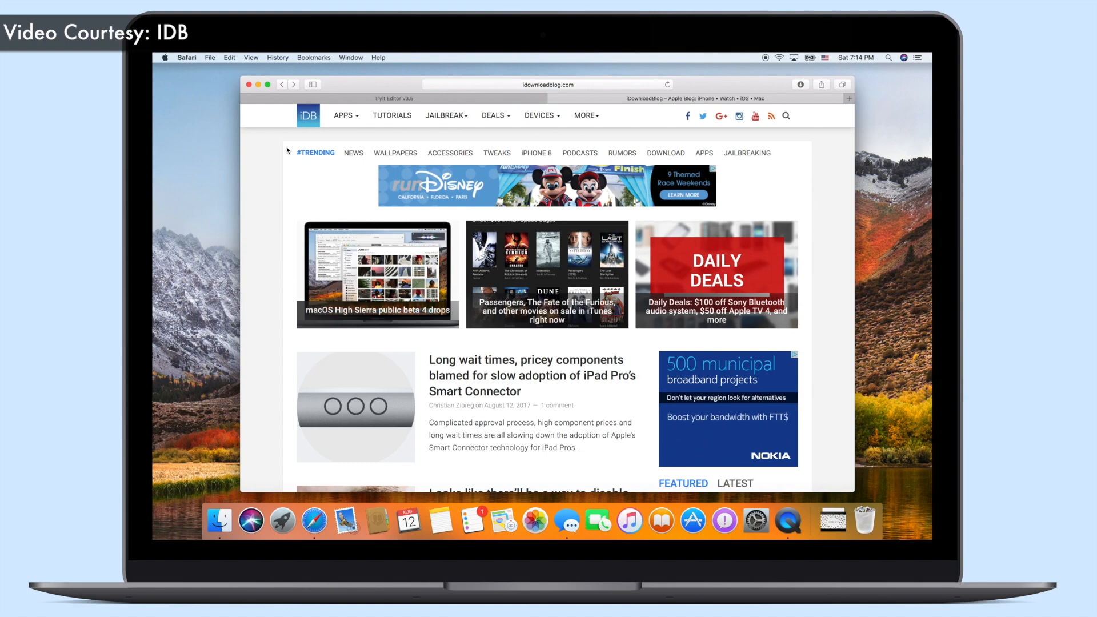
Step: Turn off automatic Reader use and content blockers in the website settings for idownloadblog.com
{"action": "left_click", "coordinate": [210, 57]}
{"action": "mouse_move", "coordinate": [191, 55]}
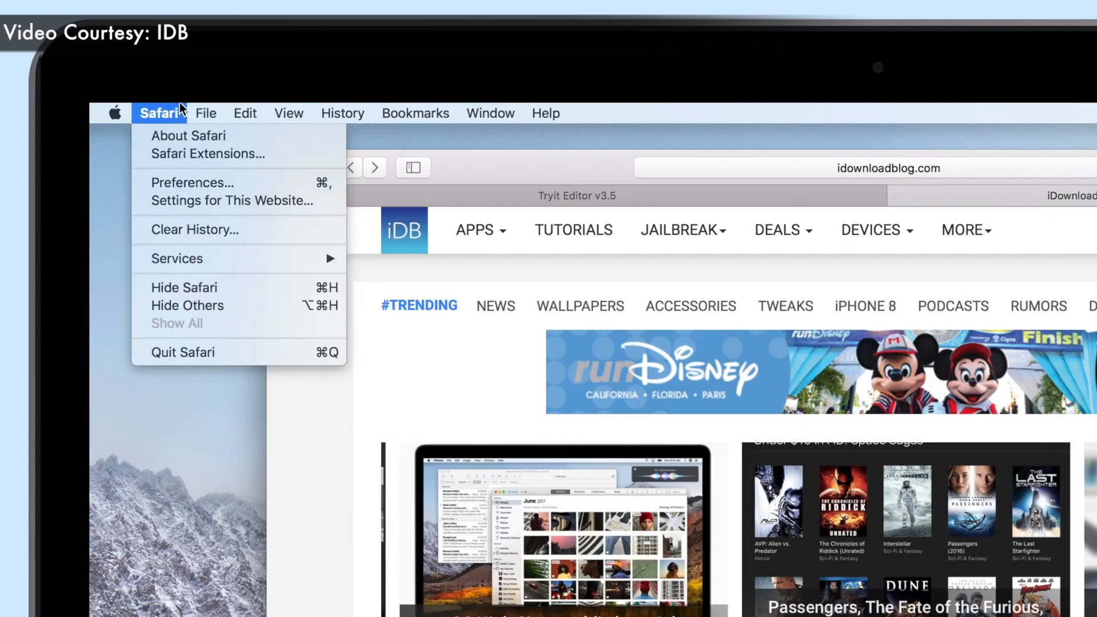
{"action": "left_click", "coordinate": [139, 203]}
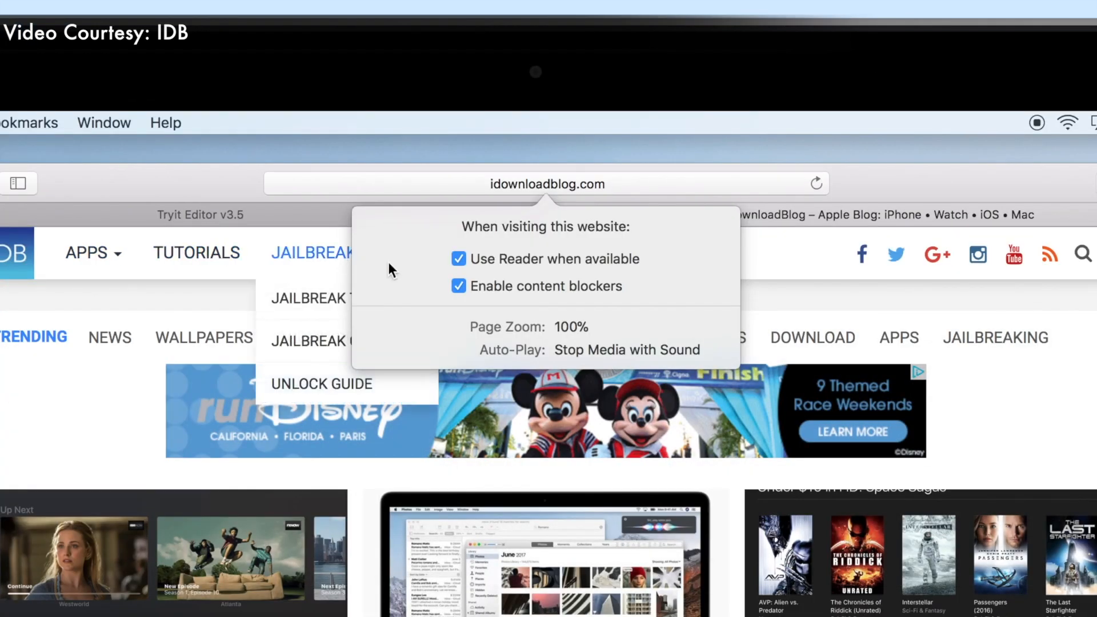
{"action": "left_click", "coordinate": [459, 260]}
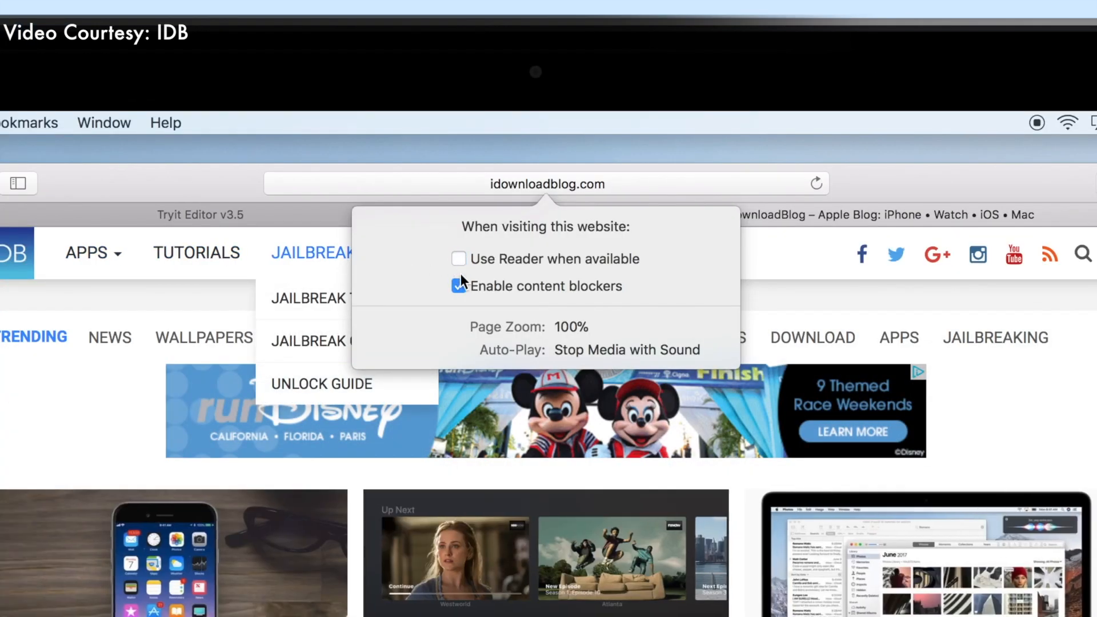
{"action": "left_click", "coordinate": [459, 286]}
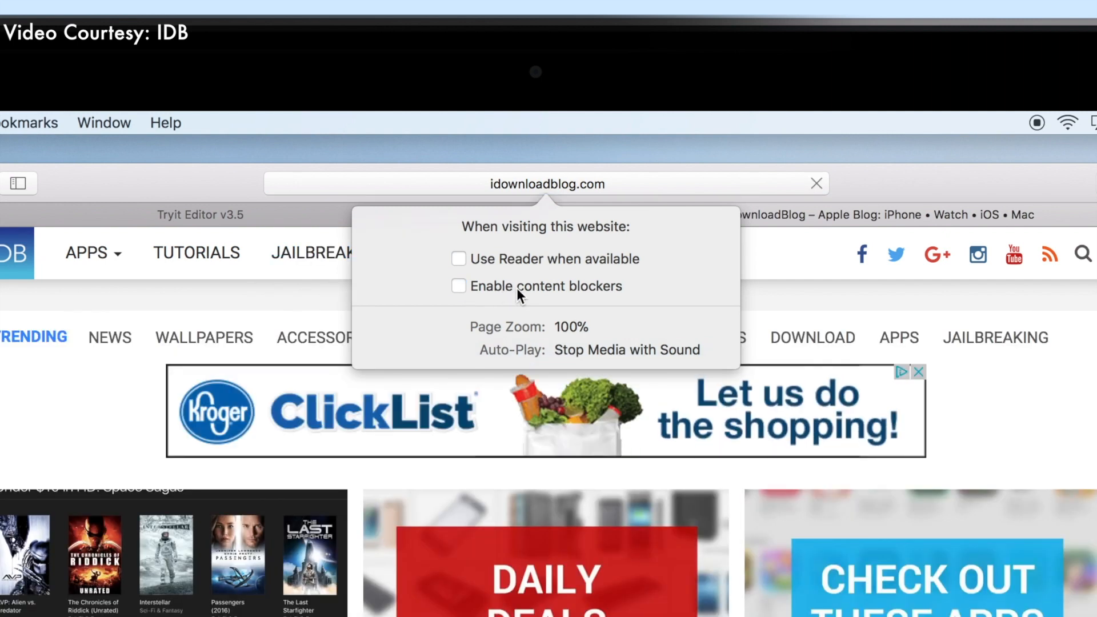
Step: Try a page zoom of 125% for idownloadblog.com and settle on 85%
{"action": "left_click", "coordinate": [592, 328]}
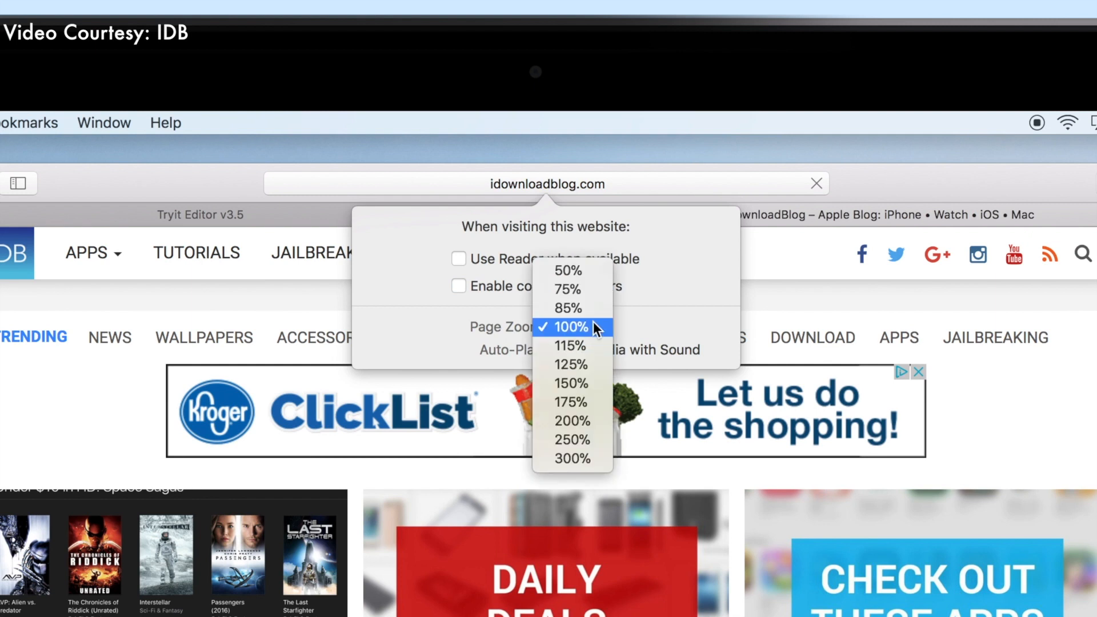
{"action": "left_click", "coordinate": [583, 364]}
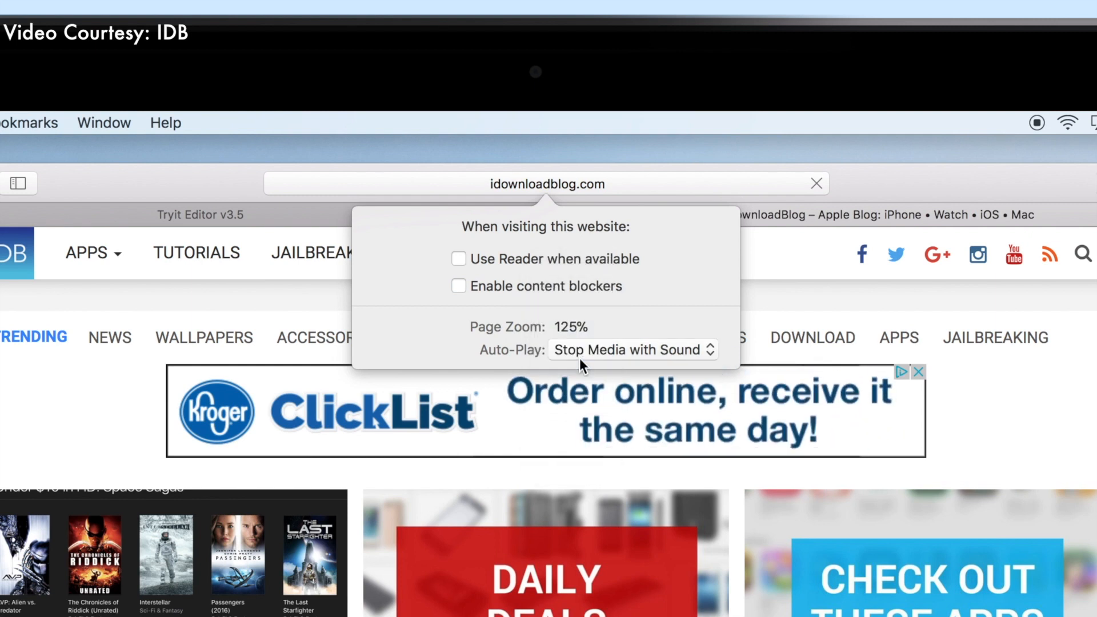
{"action": "left_click", "coordinate": [576, 327]}
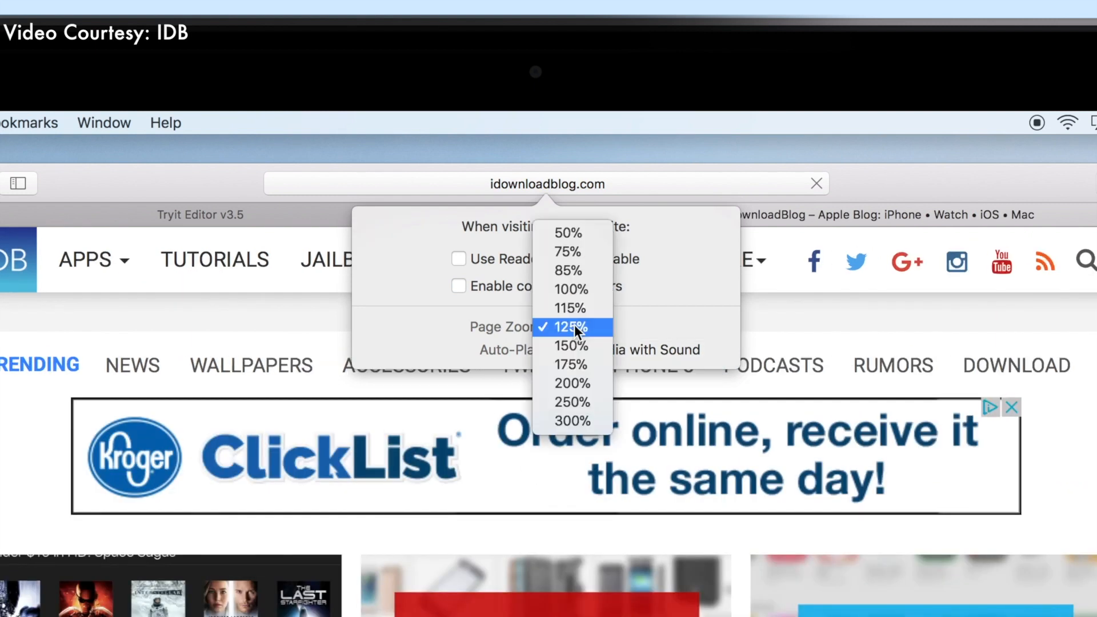
{"action": "left_click", "coordinate": [580, 277]}
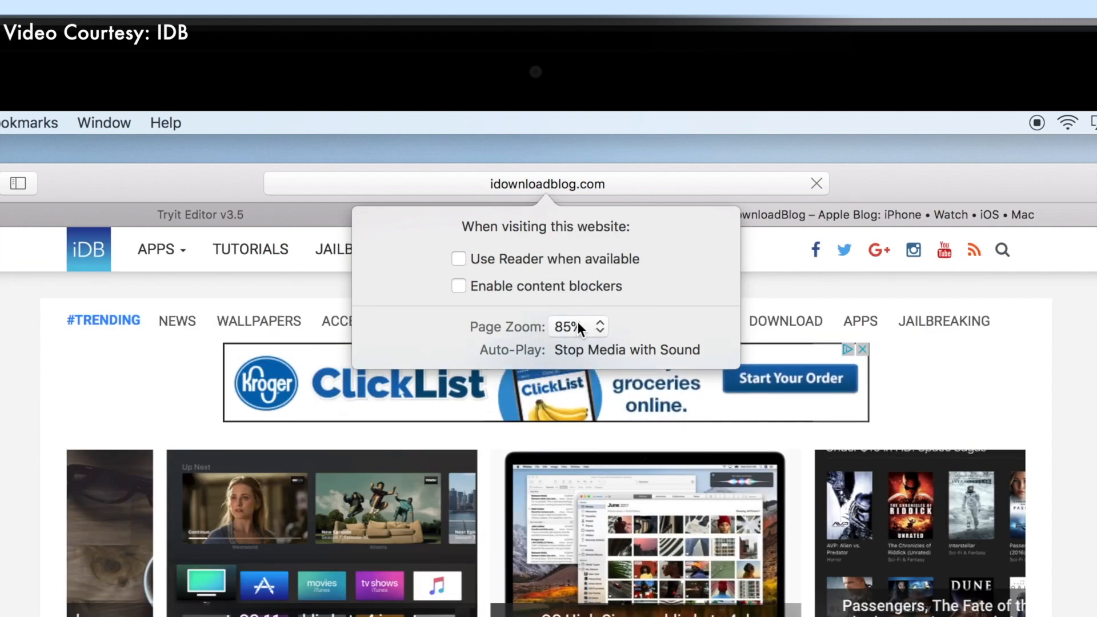
Step: Look at the Auto-Play choices for idownloadblog.com and close its website settings
{"action": "left_click", "coordinate": [696, 350]}
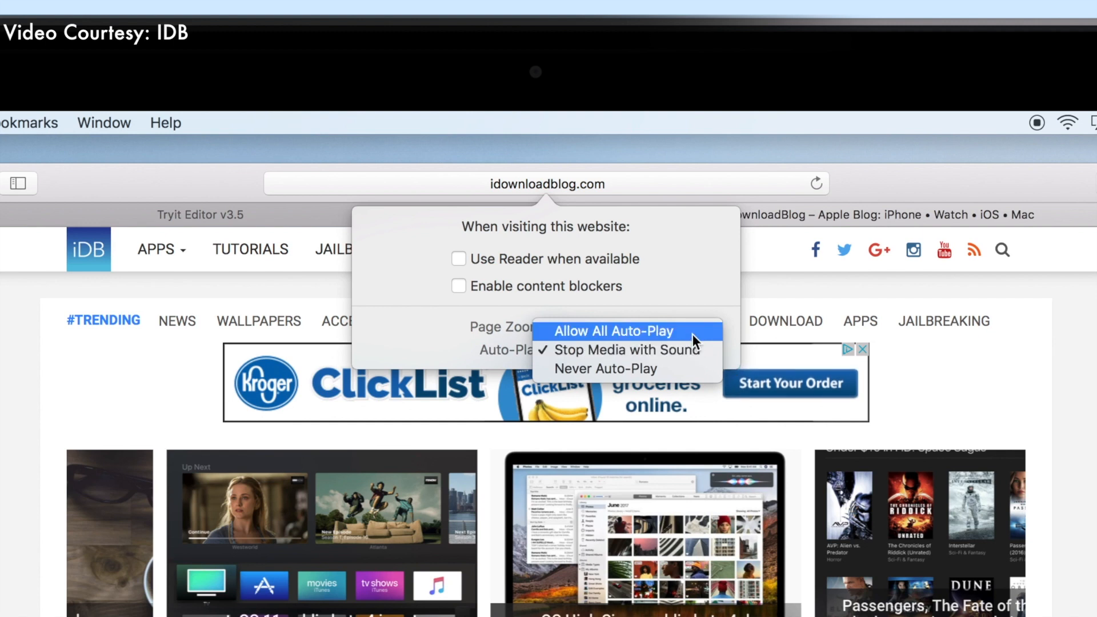
{"action": "left_click", "coordinate": [714, 311]}
{"action": "left_click", "coordinate": [1077, 393]}
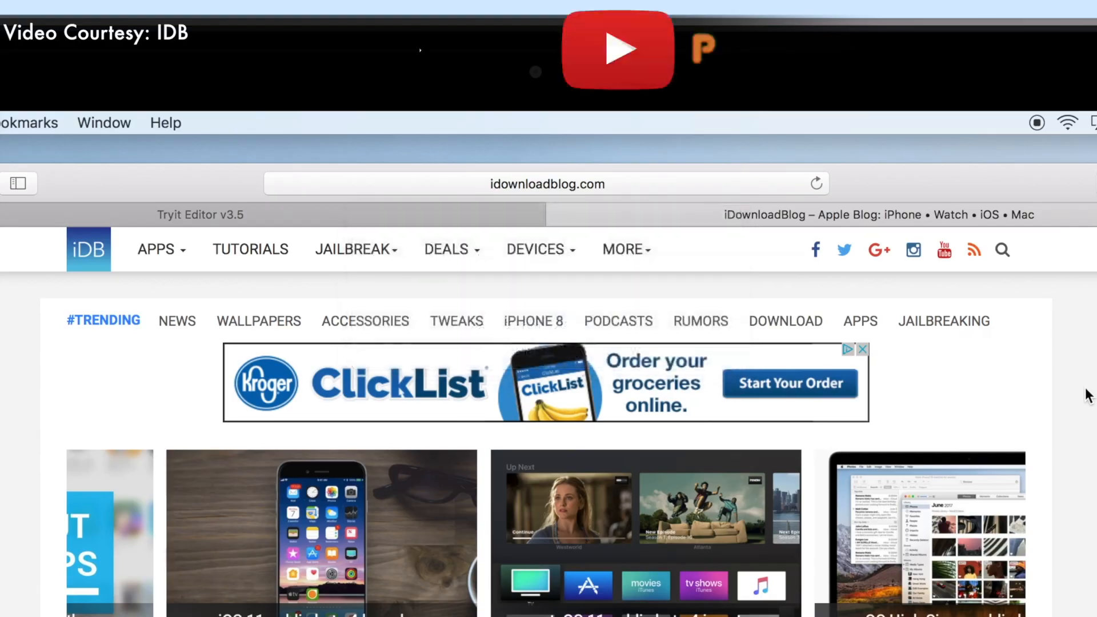
Step: Review every category of the Websites preferences, from Reader and Content Blockers through Location and Notifications
{"action": "mouse_move", "coordinate": [317, 248]}
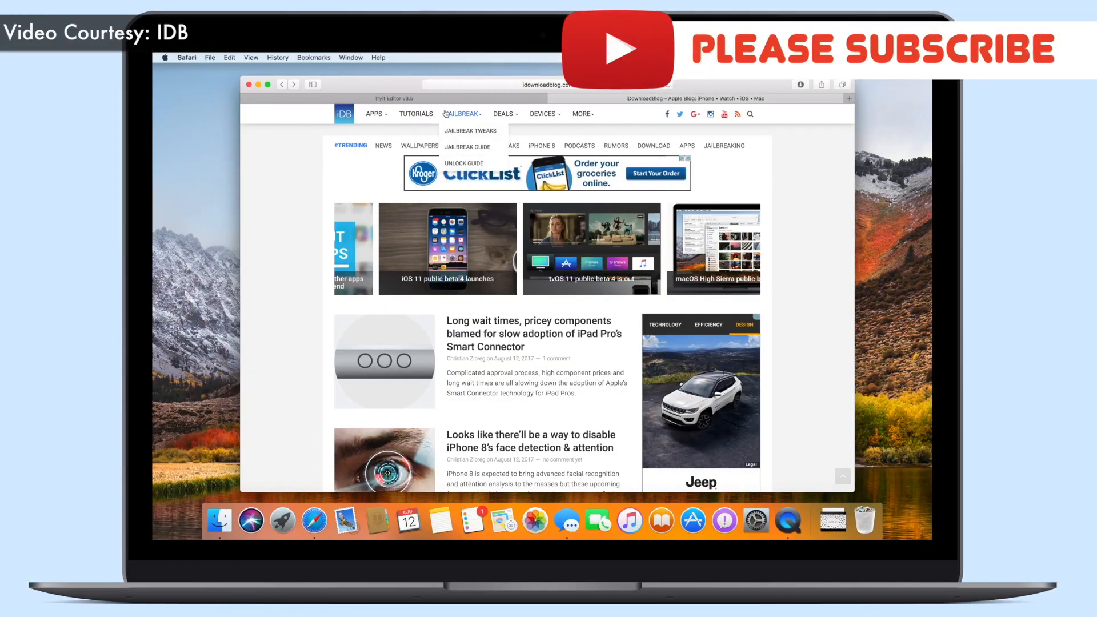
{"action": "left_click", "coordinate": [206, 57]}
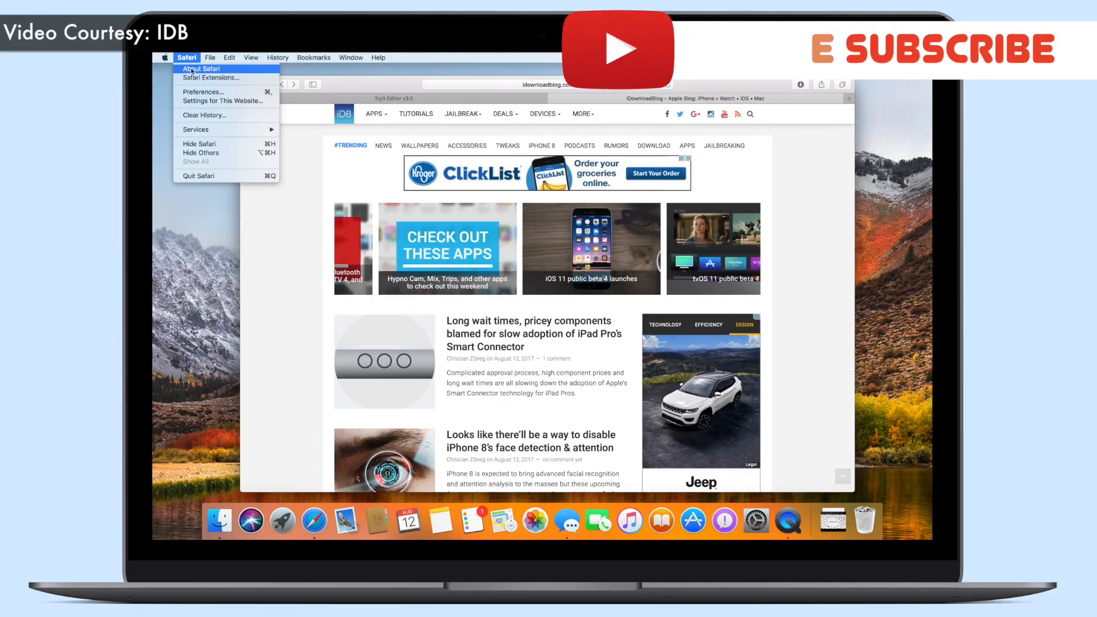
{"action": "left_click", "coordinate": [178, 92]}
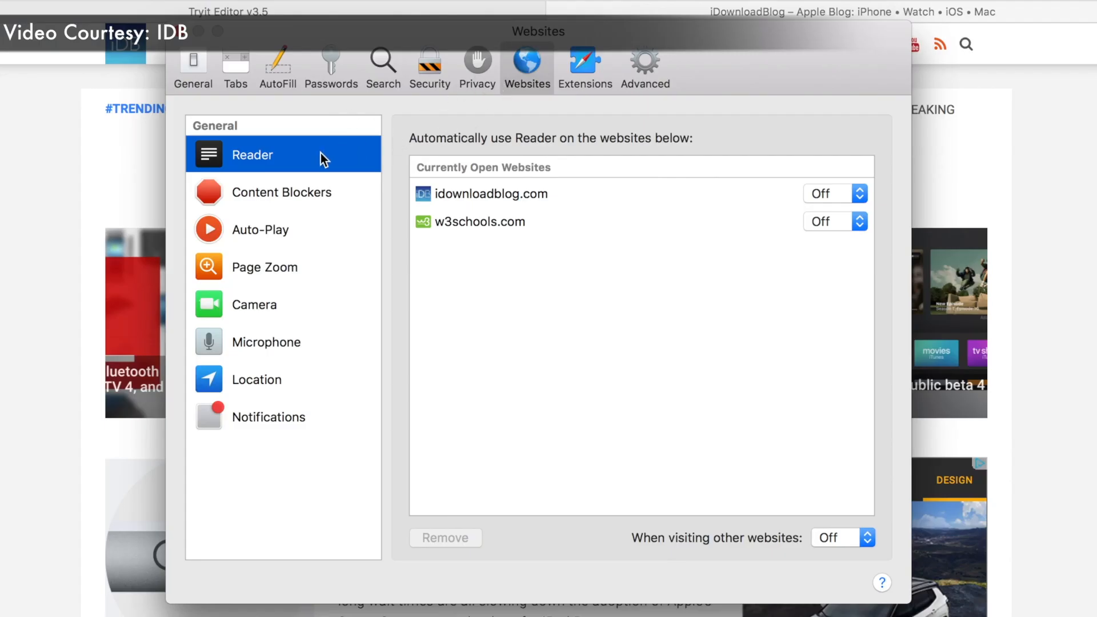
{"action": "left_click", "coordinate": [334, 195]}
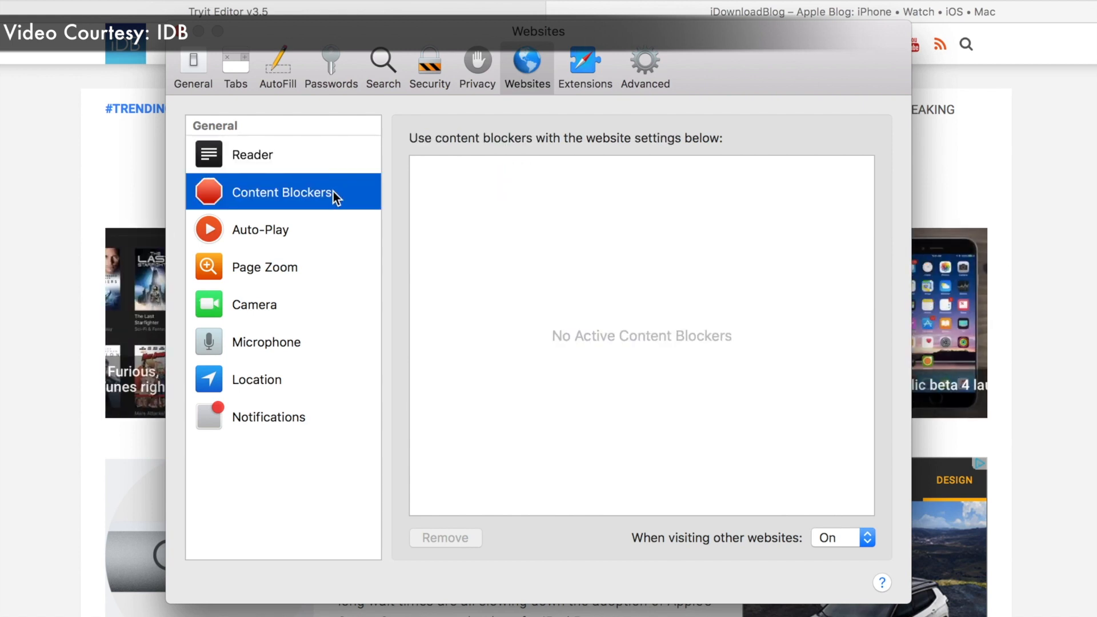
{"action": "left_click", "coordinate": [332, 226]}
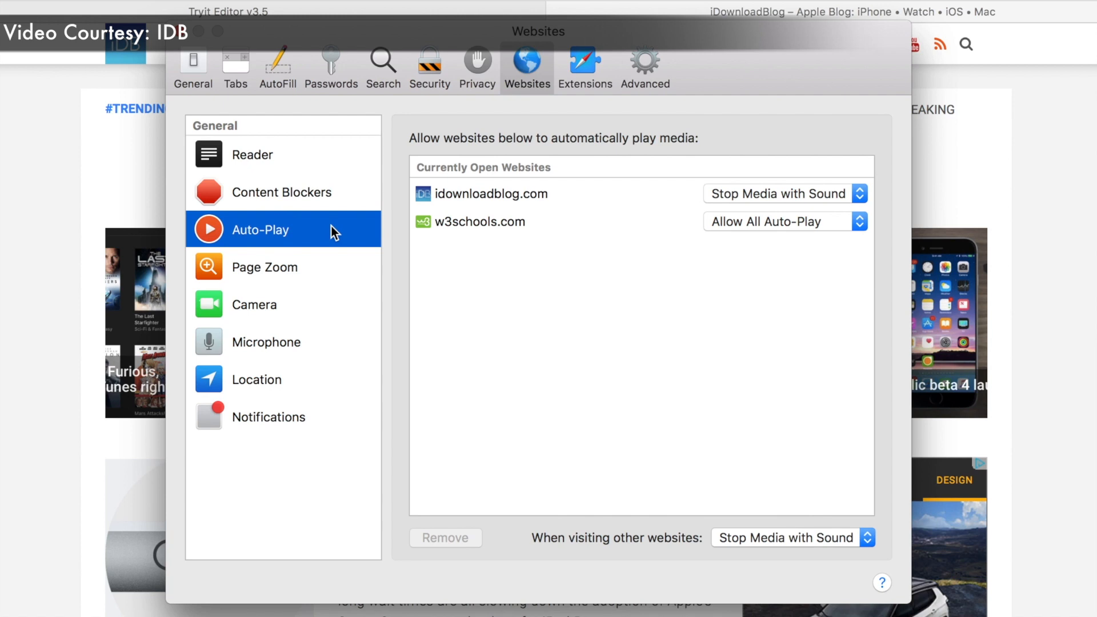
{"action": "left_click", "coordinate": [327, 270]}
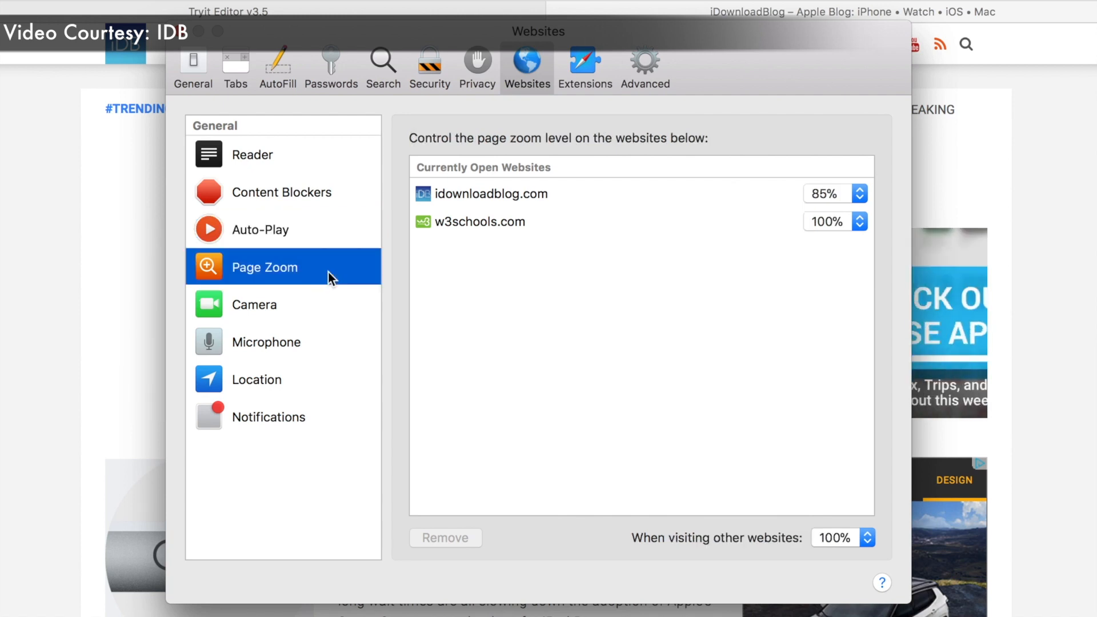
{"action": "left_click", "coordinate": [328, 309]}
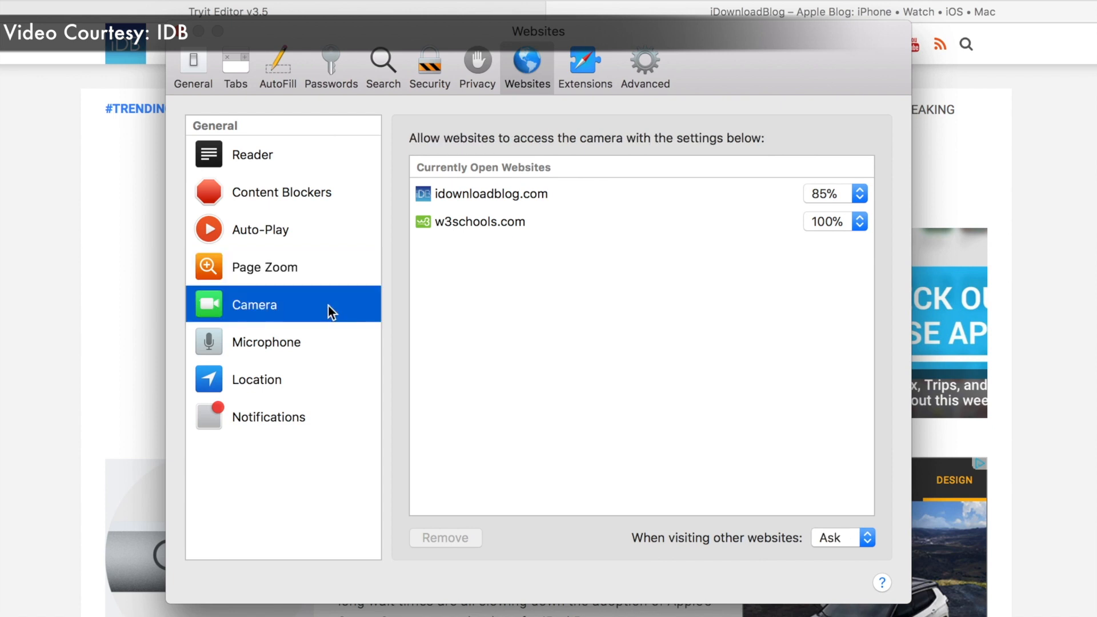
{"action": "left_click", "coordinate": [326, 348]}
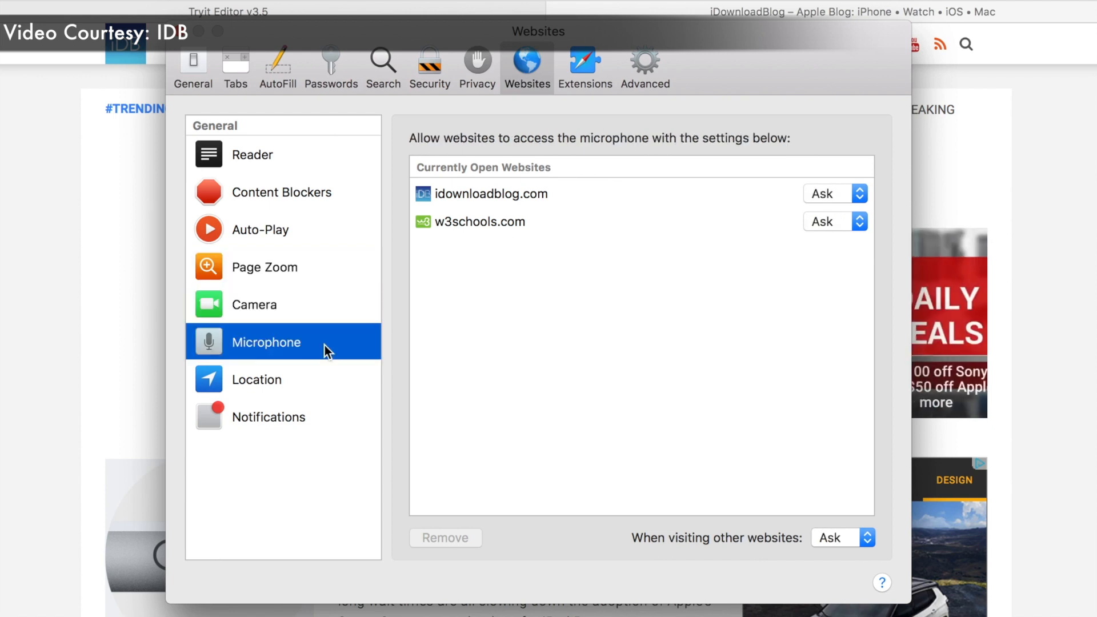
{"action": "left_click", "coordinate": [321, 378]}
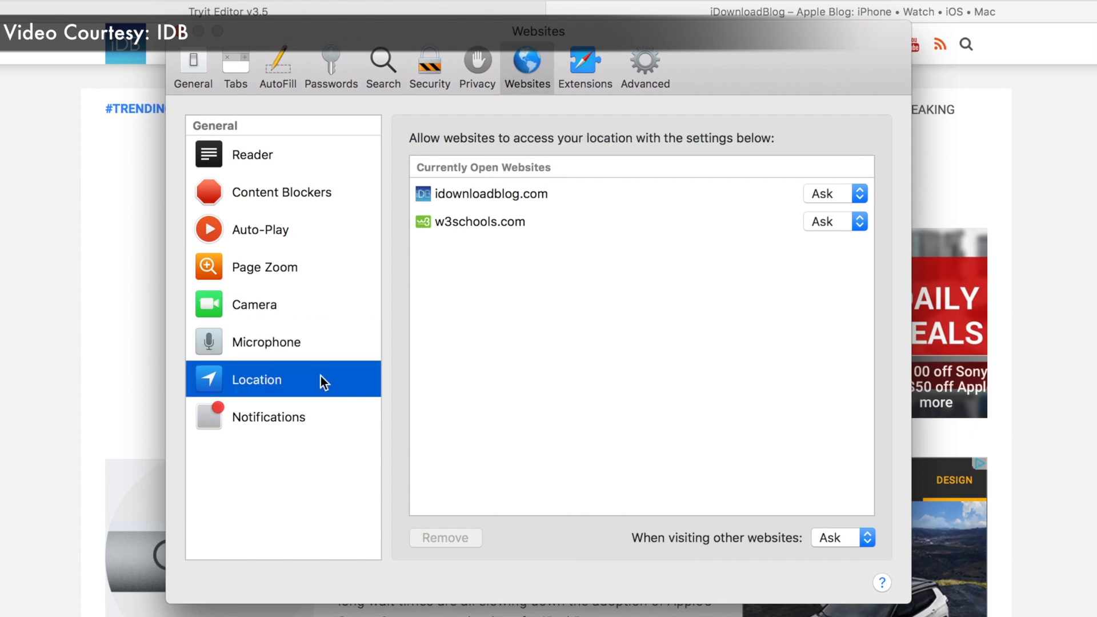
{"action": "left_click", "coordinate": [322, 415]}
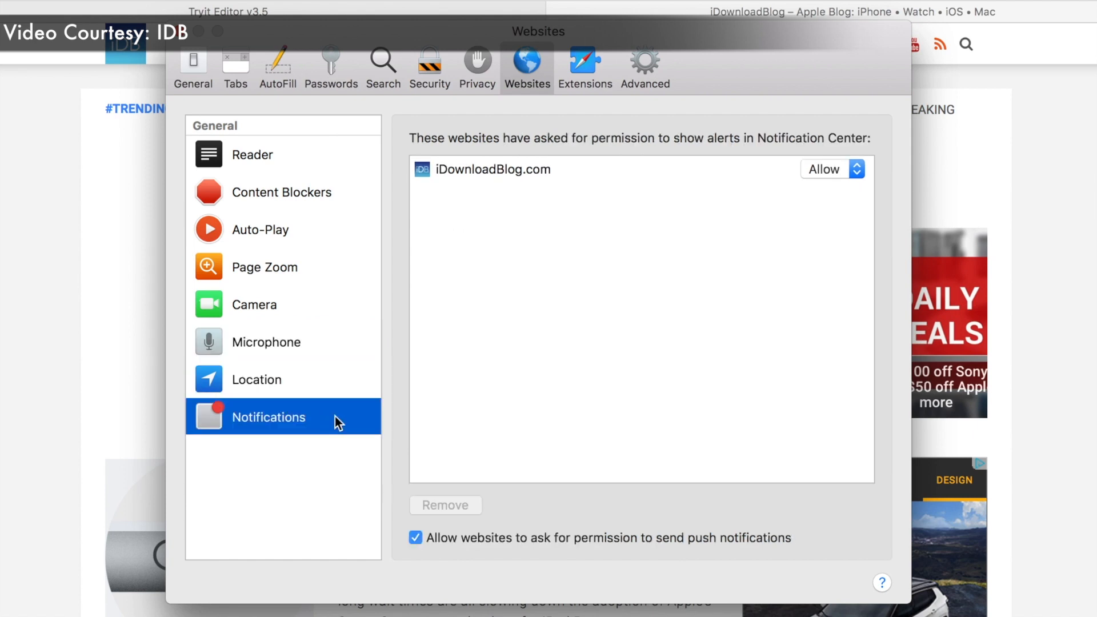
Step: Set camera access to Deny for both idownloadblog.com and w3schools.com, keeping Ask for other websites
{"action": "left_click", "coordinate": [315, 311]}
{"action": "left_click", "coordinate": [815, 195]}
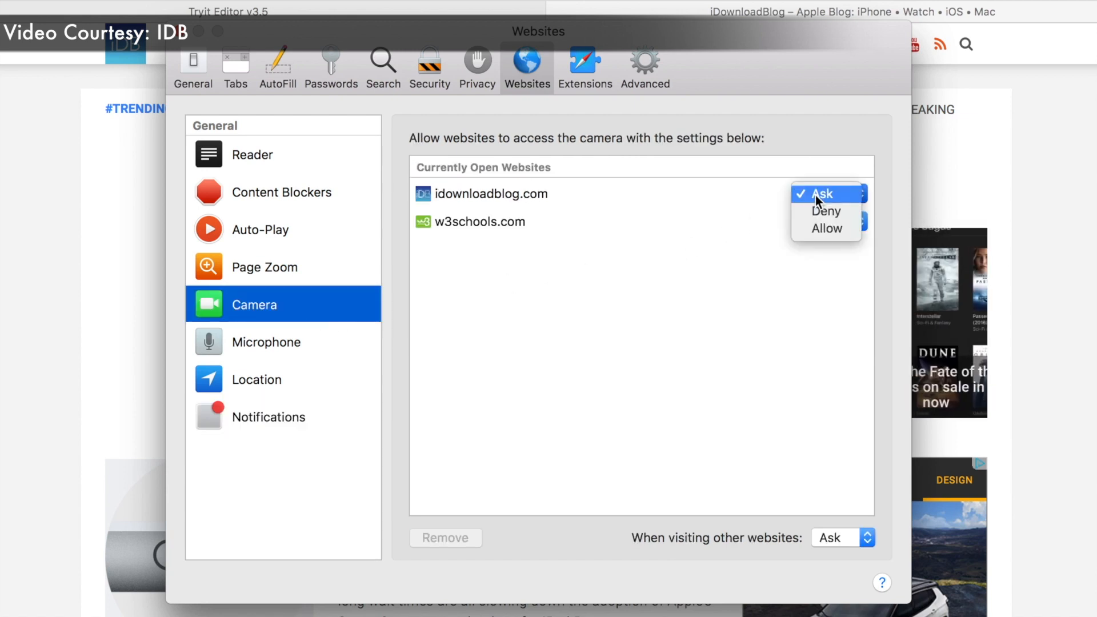
{"action": "left_click", "coordinate": [847, 216]}
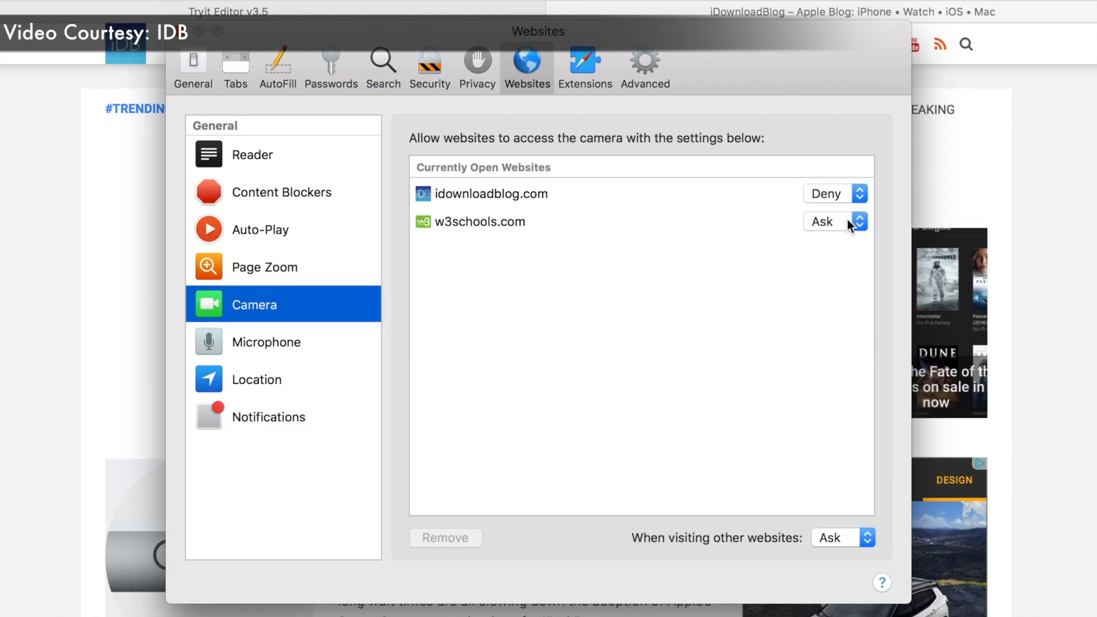
{"action": "left_click", "coordinate": [848, 222]}
{"action": "left_click", "coordinate": [845, 238]}
{"action": "left_click", "coordinate": [837, 537]}
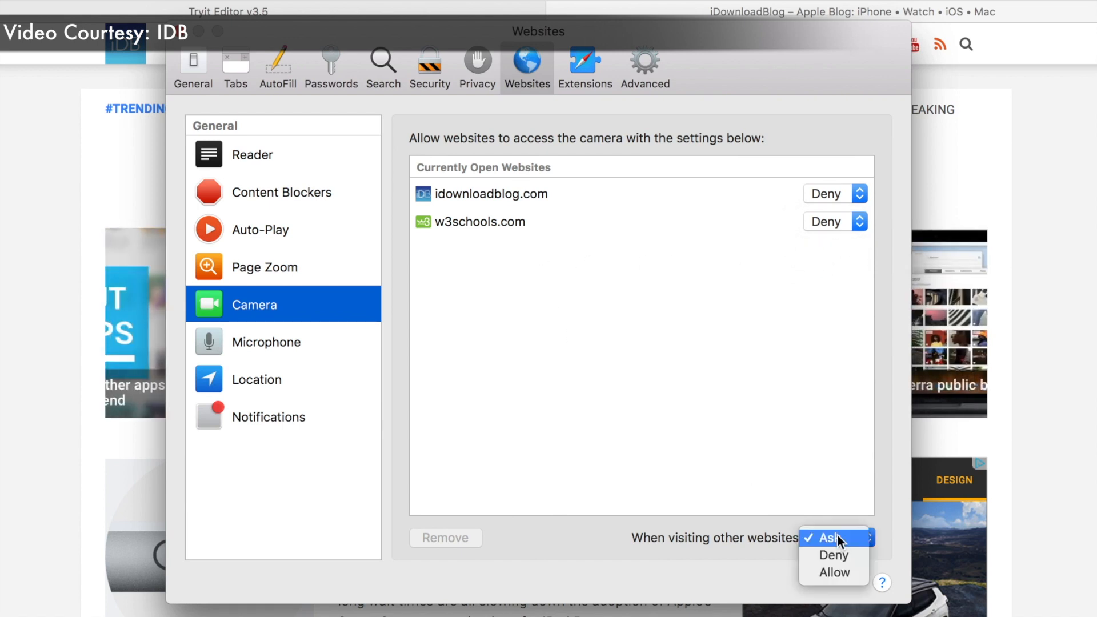
{"action": "left_click", "coordinate": [870, 548]}
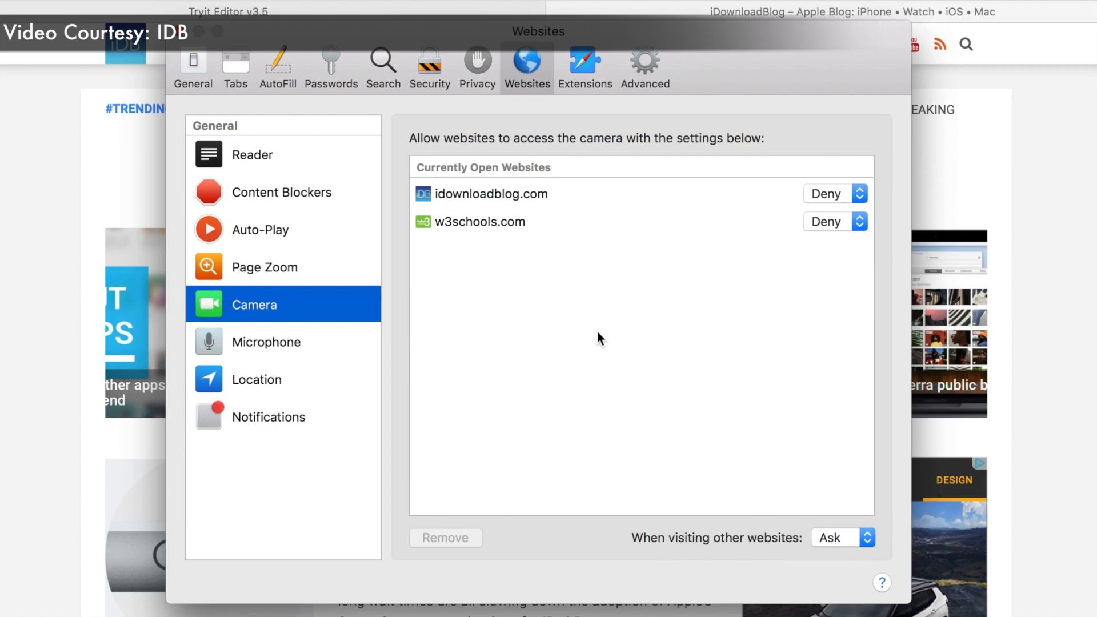
Step: Leave the preferences, close the iDownloadBlog tab and reload the w3schools page to test video auto-play
{"action": "left_click", "coordinate": [349, 228]}
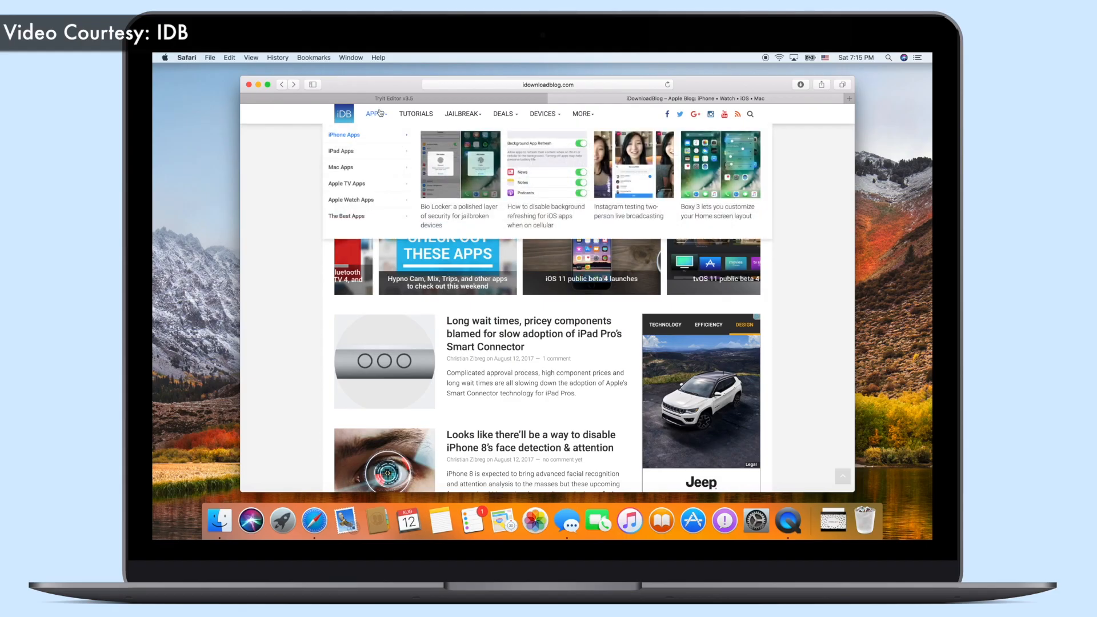
{"action": "key", "text": "super+w"}
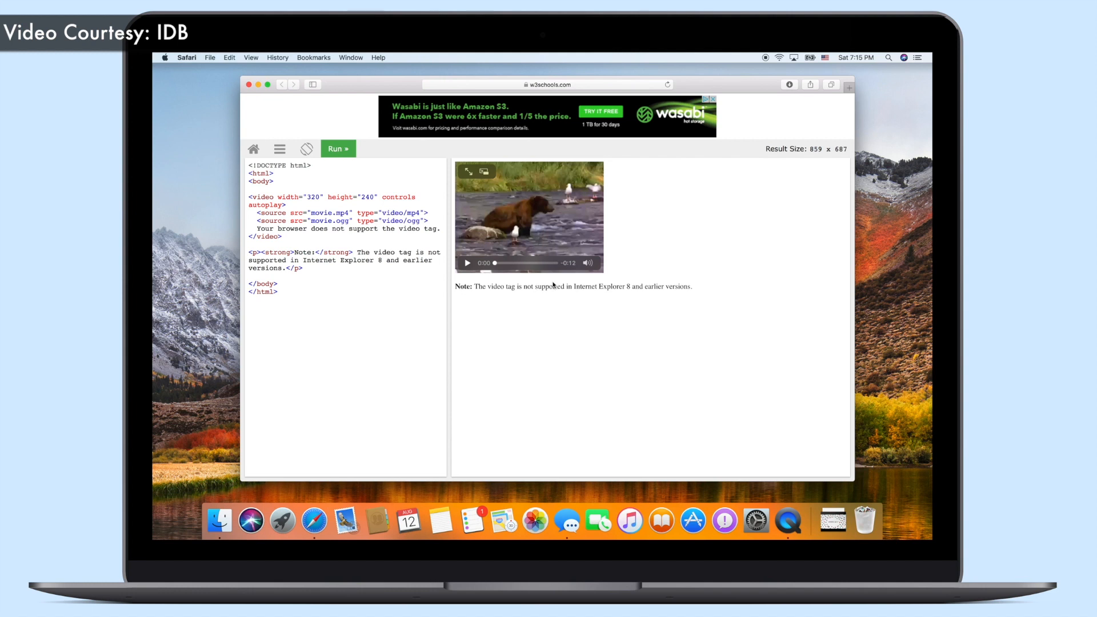
{"action": "key", "text": "super+r"}
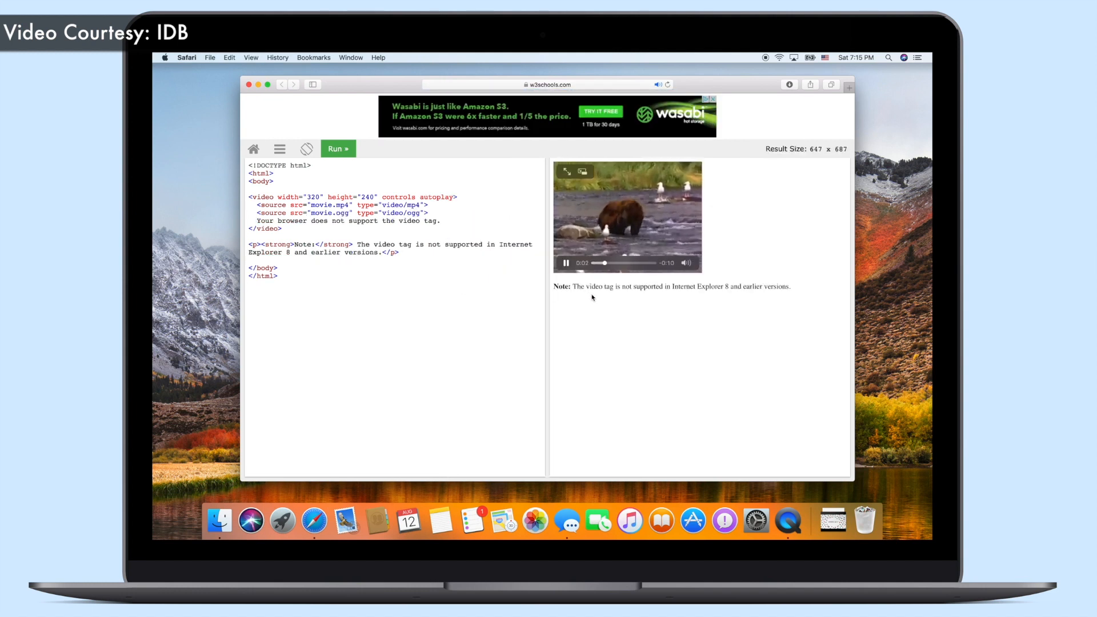
Step: Pause the bear video and set Auto-Play to Never Auto-Play in the w3schools.com website settings
{"action": "left_click", "coordinate": [566, 264]}
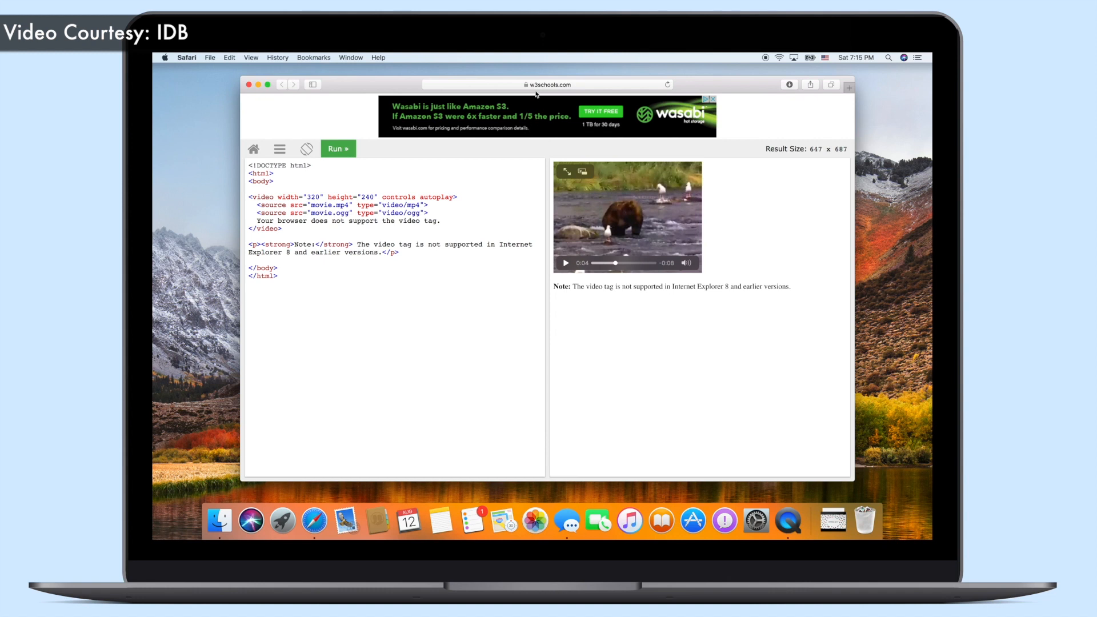
{"action": "left_click", "coordinate": [189, 57]}
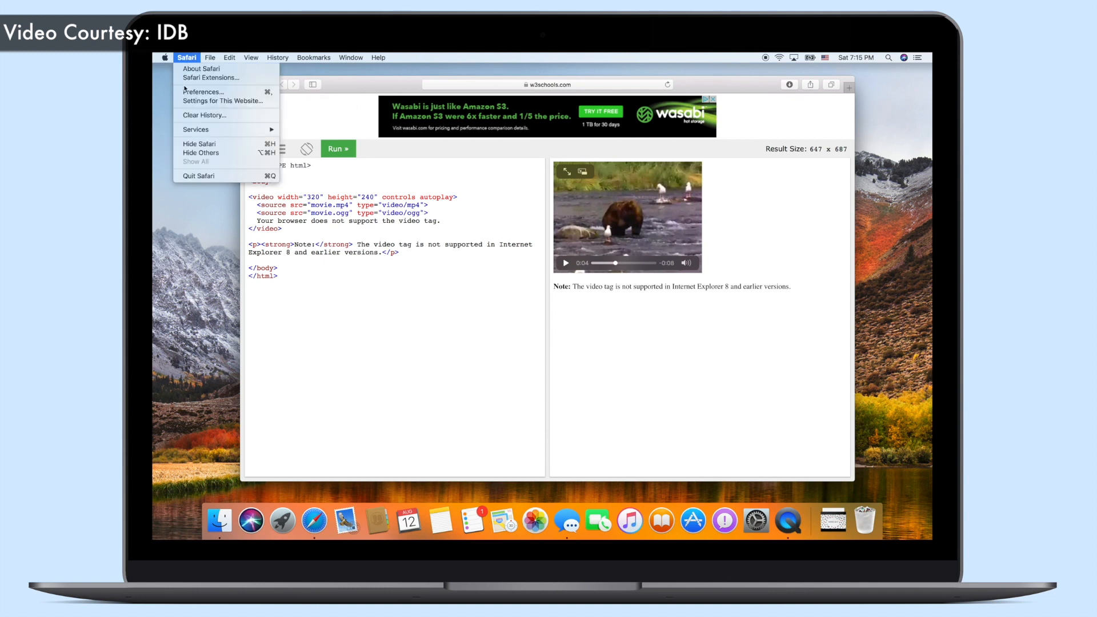
{"action": "left_click", "coordinate": [222, 100]}
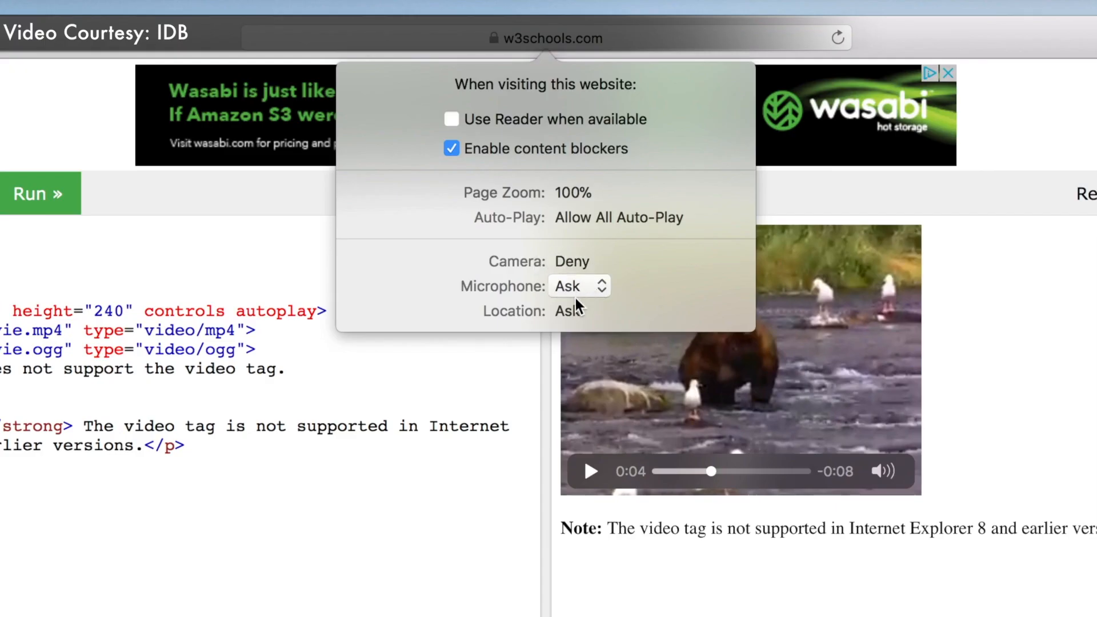
{"action": "left_click", "coordinate": [637, 221]}
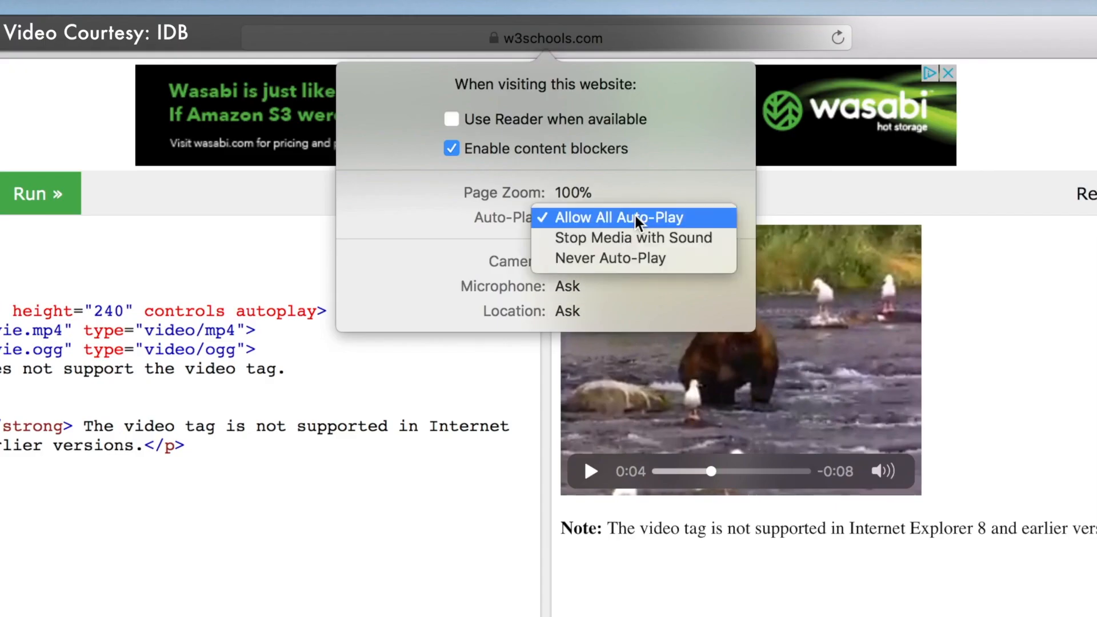
{"action": "left_click", "coordinate": [716, 260]}
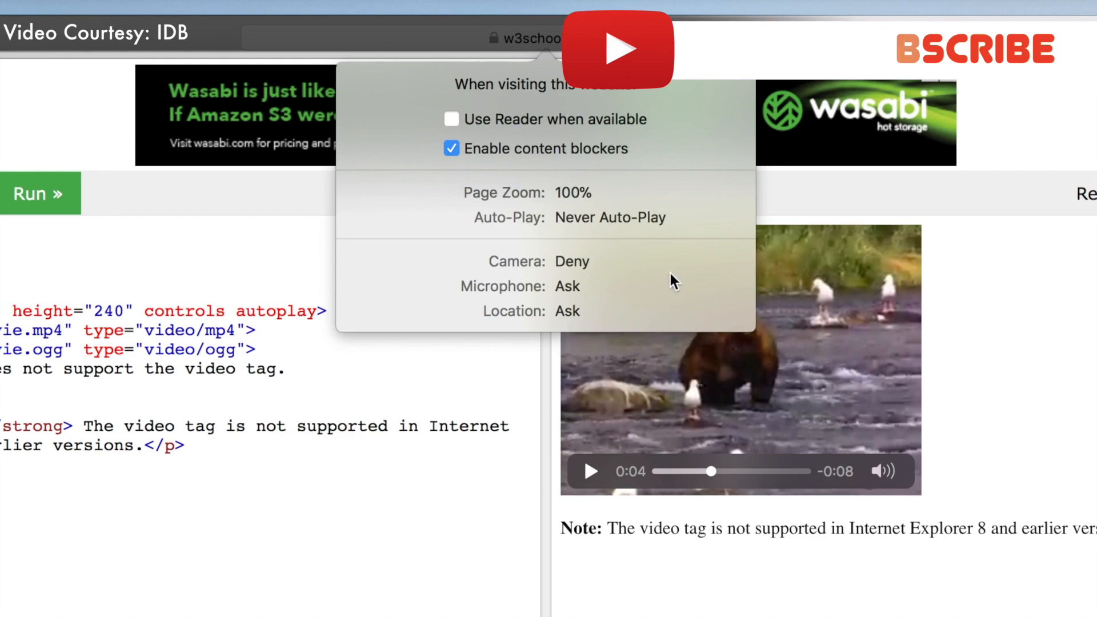
Step: Close the website settings, reload the w3schools page, and play and pause the bear video manually
{"action": "left_click", "coordinate": [965, 318]}
{"action": "key", "text": "super+r"}
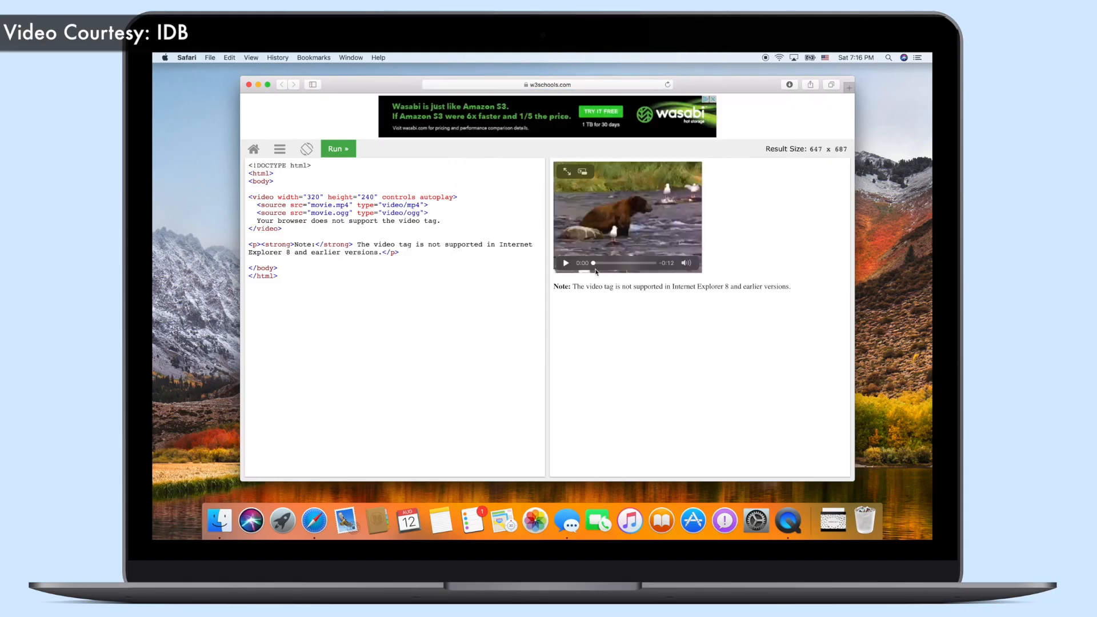
{"action": "left_click", "coordinate": [566, 264]}
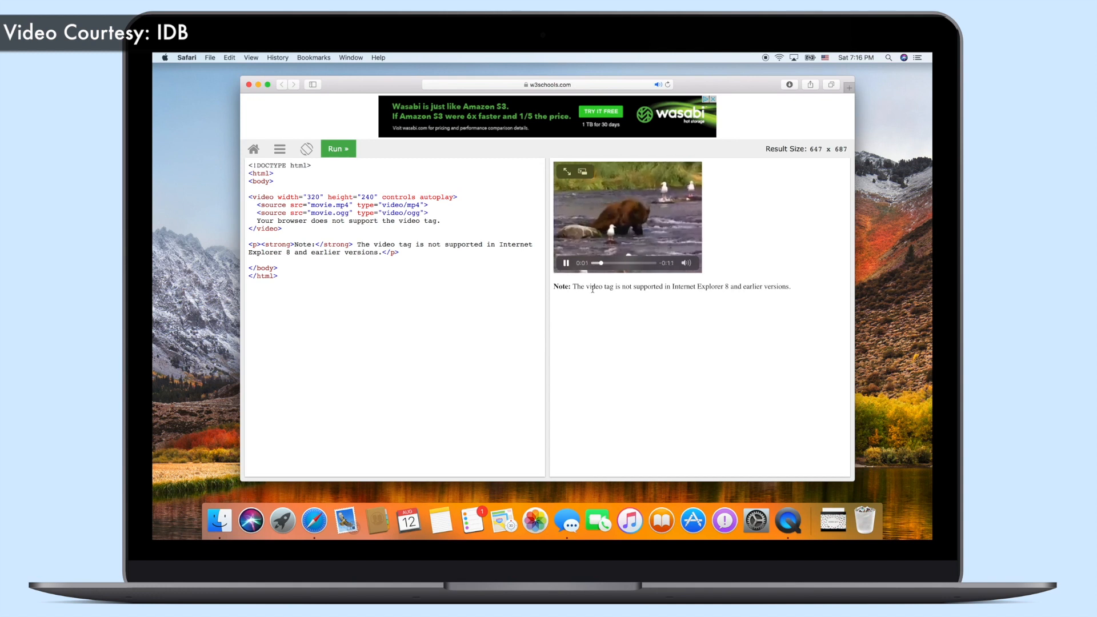
{"action": "left_click", "coordinate": [566, 264]}
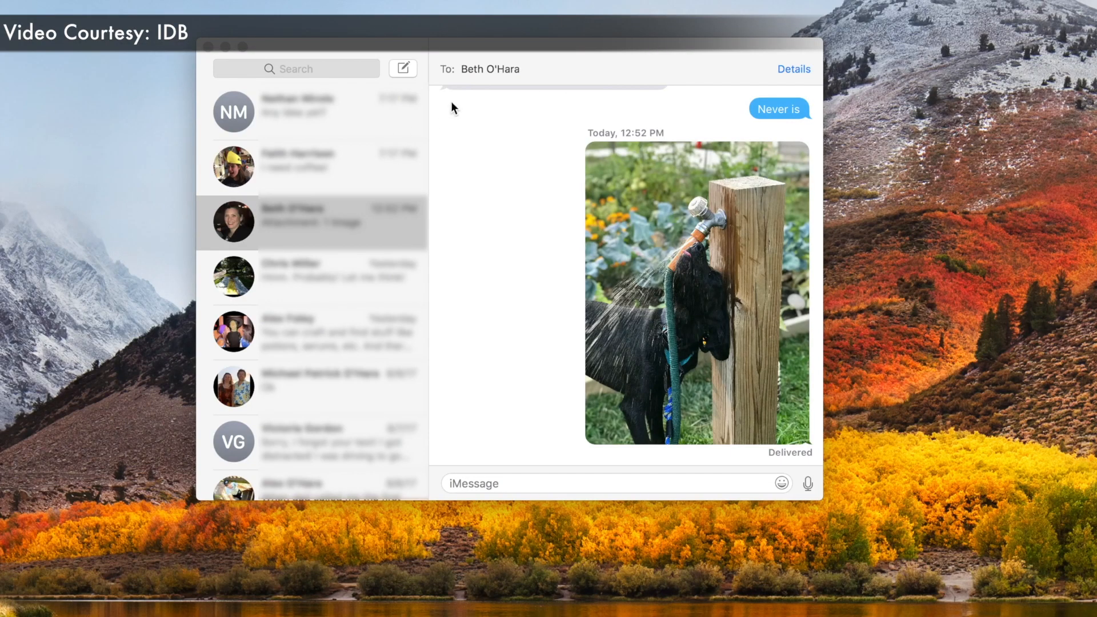
{"action": "left_click", "coordinate": [589, 56]}
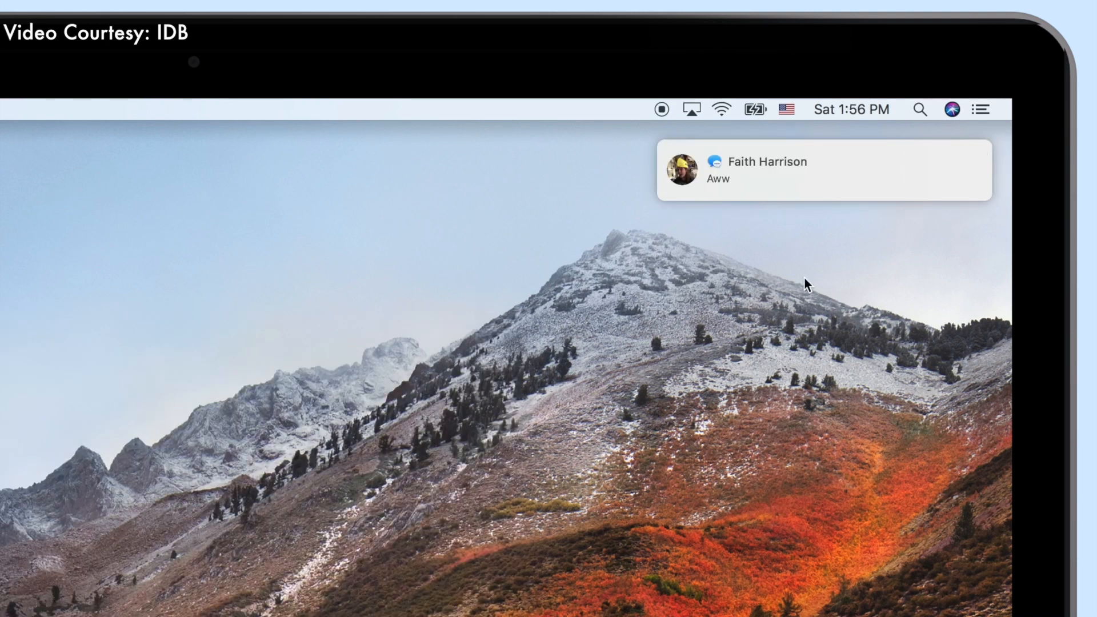
Step: Reply to the incoming "Aww" message from its notification with "I know! Such a little guy!" and send it
{"action": "mouse_move", "coordinate": [838, 167]}
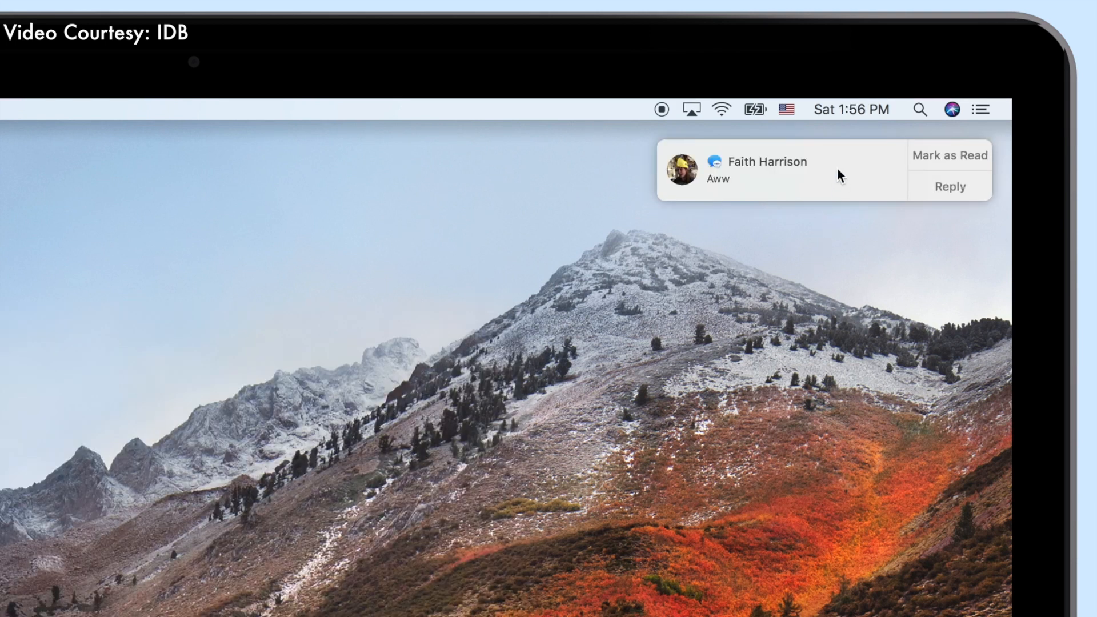
{"action": "left_click", "coordinate": [918, 192]}
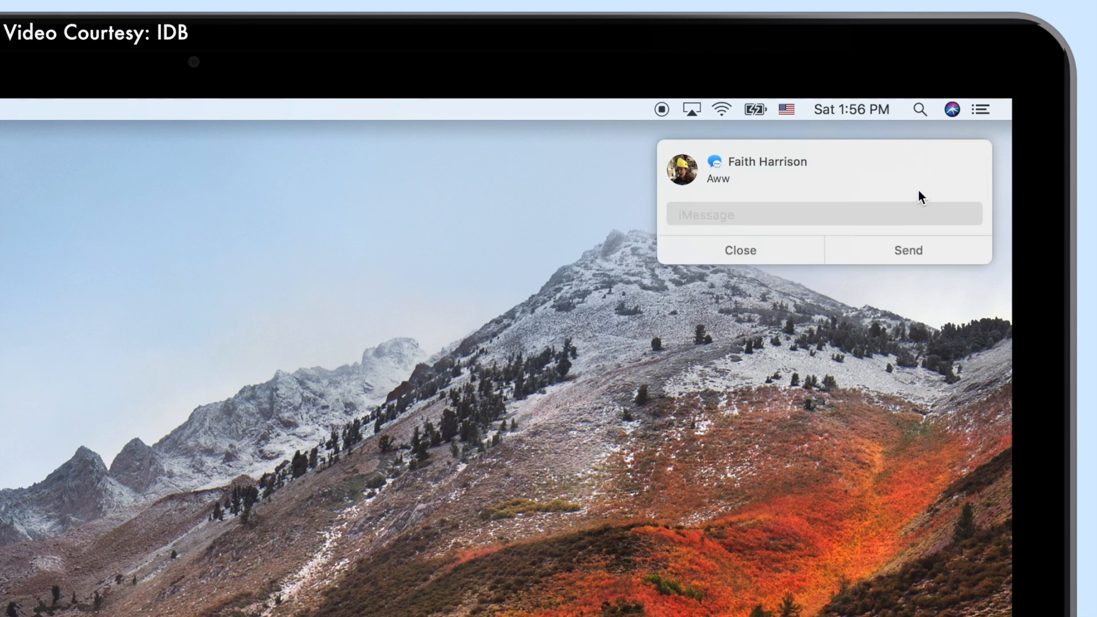
{"action": "type", "text": "I know! Such a little guy!"}
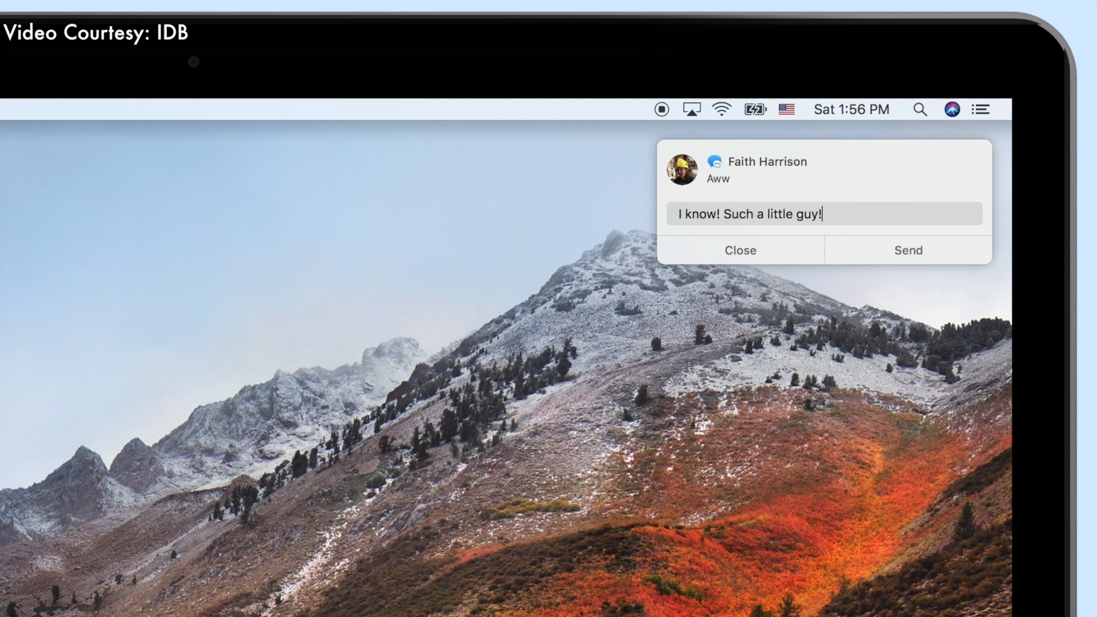
{"action": "key", "text": "Return"}
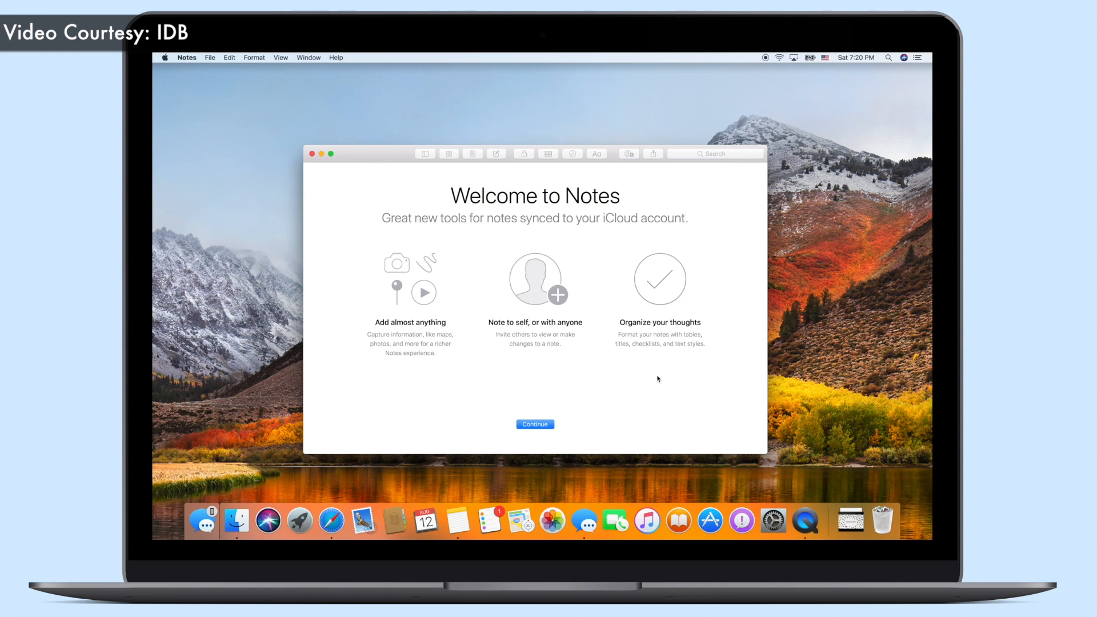
Step: Continue past the Notes welcome screen and view the Passwords, Pin Codes and Ideas for Children's Books notes in Important Notes
{"action": "left_click", "coordinate": [535, 429]}
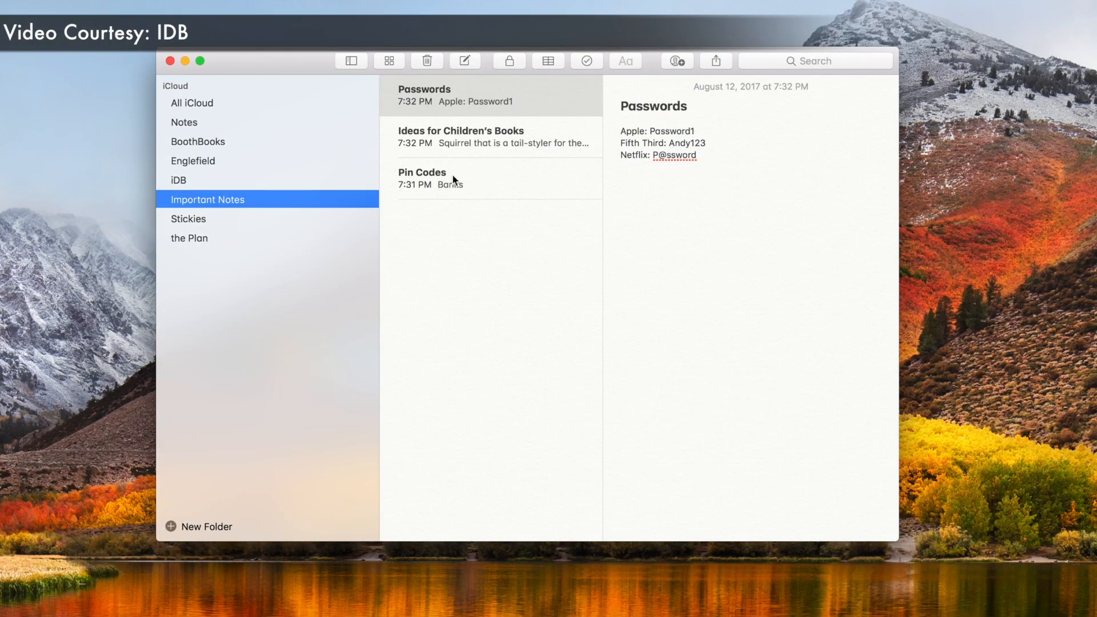
{"action": "left_click", "coordinate": [558, 105]}
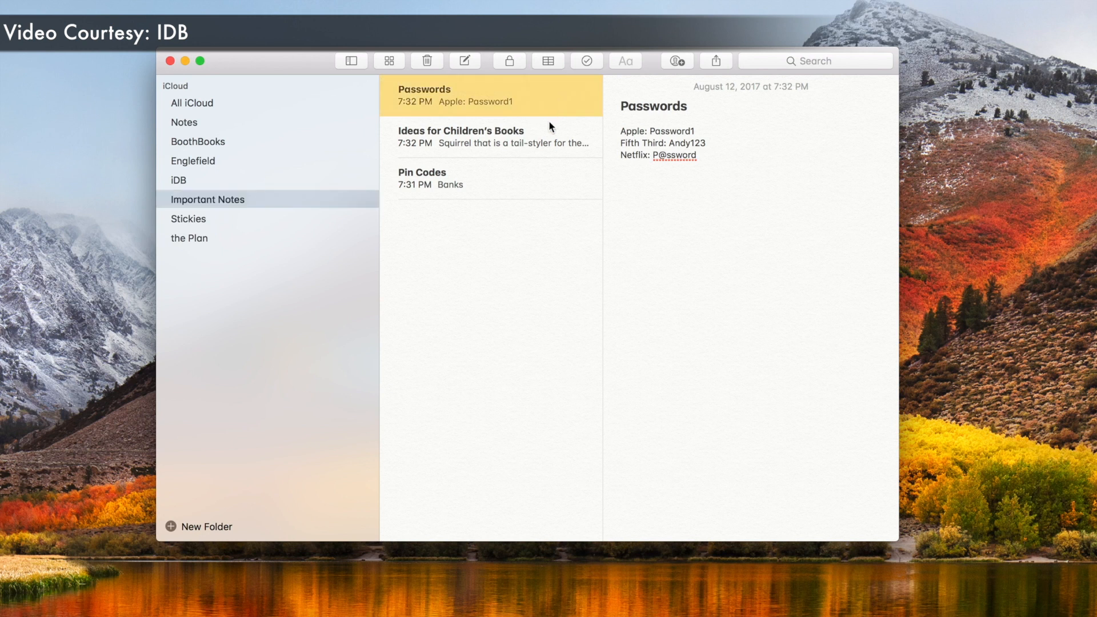
{"action": "left_click", "coordinate": [533, 190]}
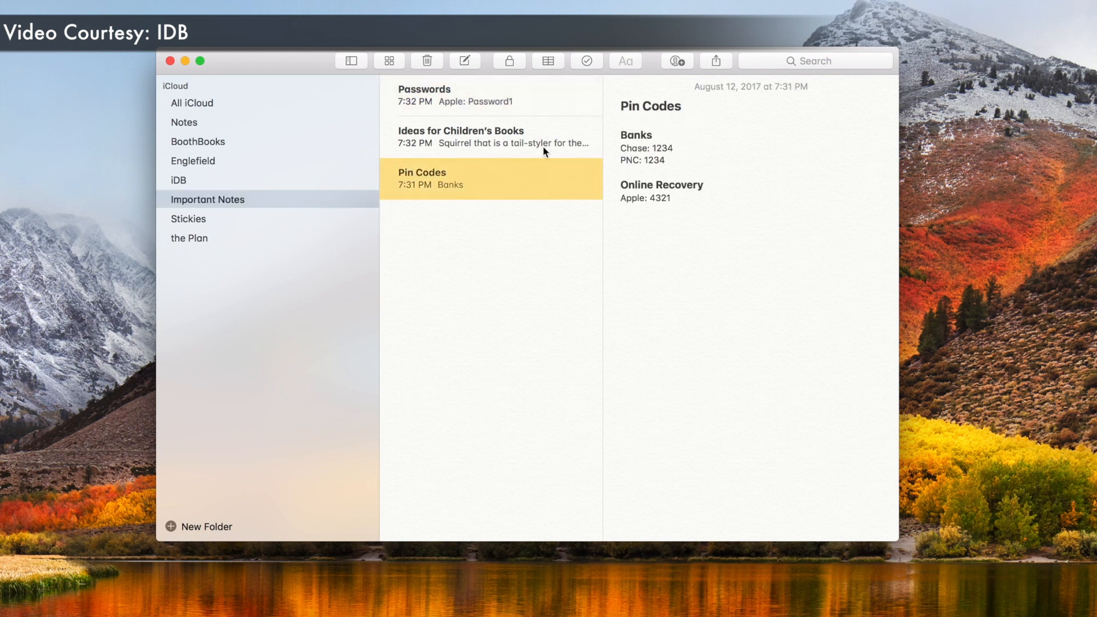
{"action": "left_click", "coordinate": [557, 125]}
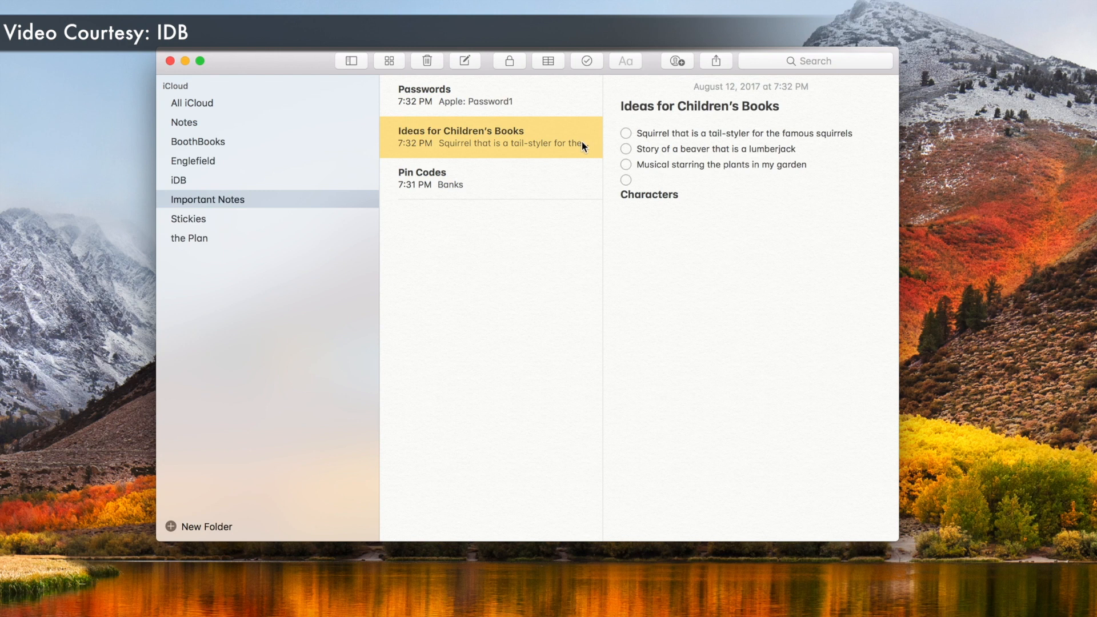
Step: Insert a table below the Characters heading and fill its first row with "Squirrel" and "Roger"
{"action": "left_click", "coordinate": [663, 213]}
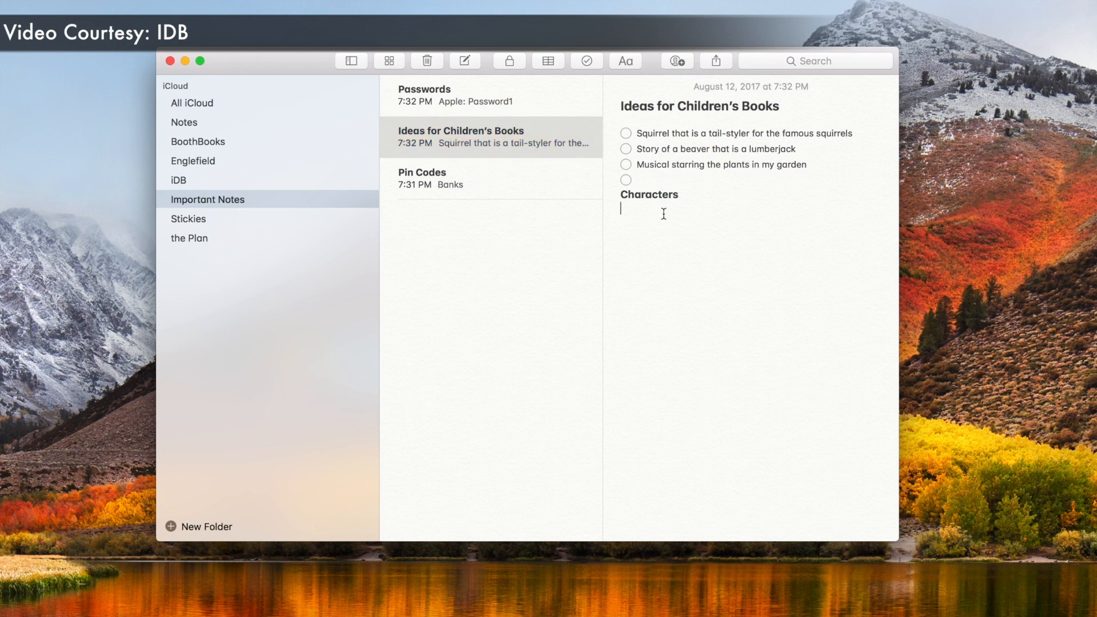
{"action": "left_click", "coordinate": [560, 65]}
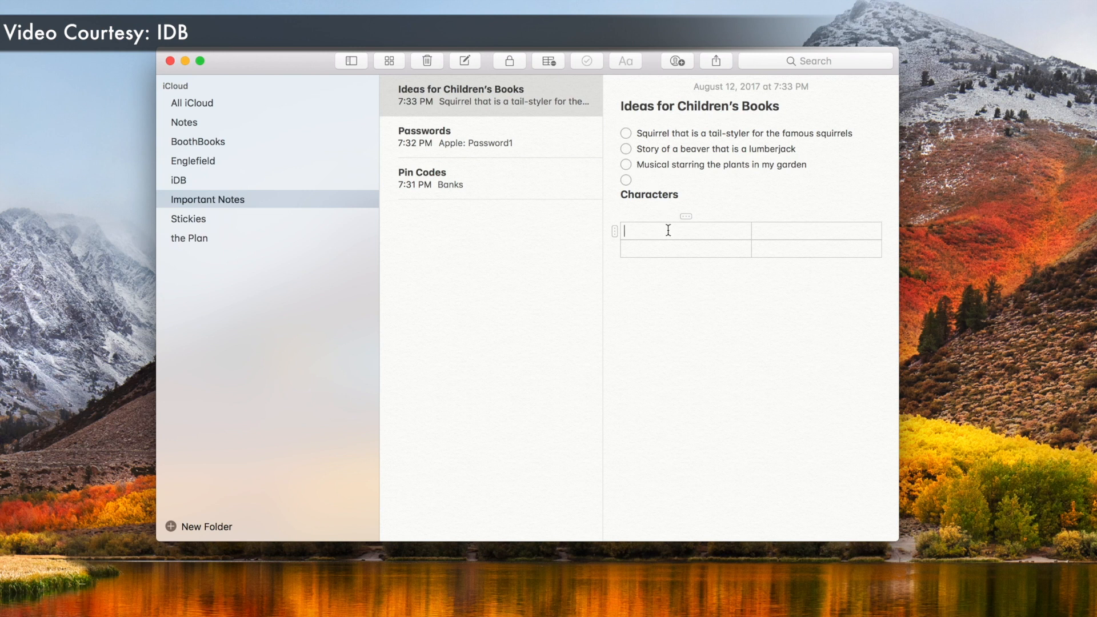
{"action": "type", "text": "Squirrel"}
{"action": "key", "text": "Tab"}
{"action": "type", "text": "Roger"}
{"action": "key", "text": "Tab"}
{"action": "left_click", "coordinate": [860, 220]}
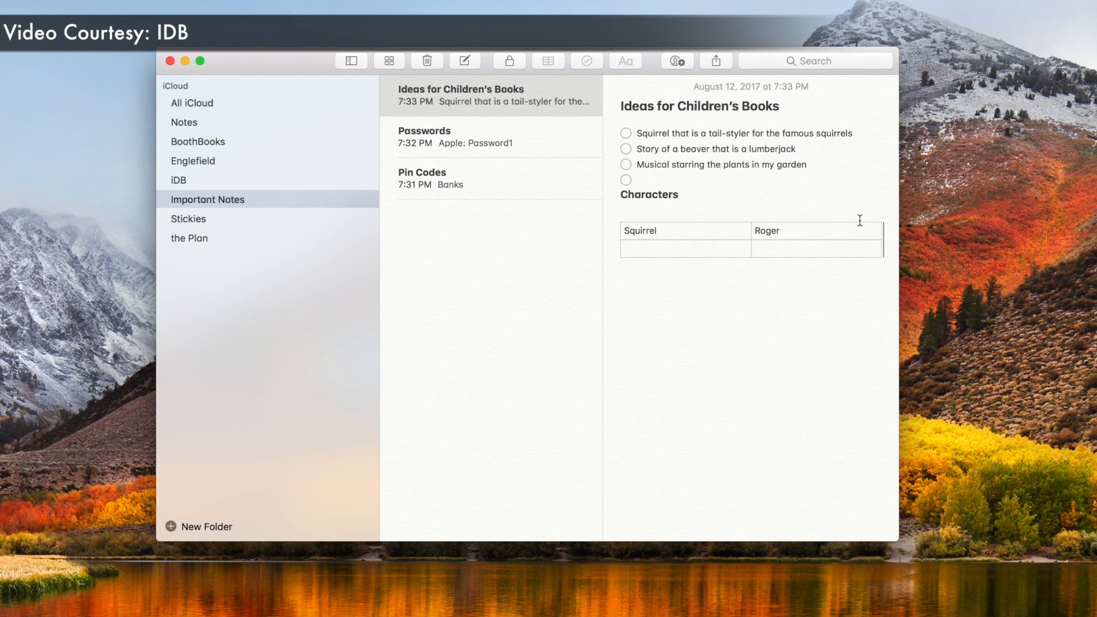
{"action": "left_click", "coordinate": [824, 230]}
{"action": "mouse_move", "coordinate": [820, 214]}
{"action": "left_mouse_down"}
{"action": "mouse_move", "coordinate": [837, 213]}
{"action": "mouse_move", "coordinate": [824, 220]}
{"action": "left_mouse_up"}
{"action": "right_click", "coordinate": [853, 228]}
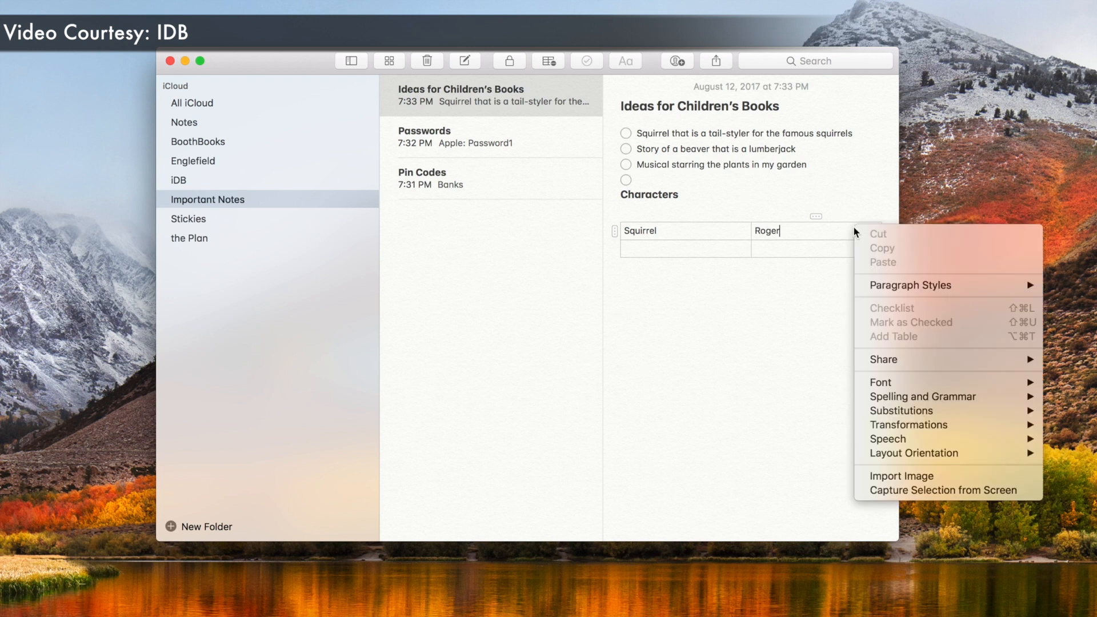
{"action": "left_click", "coordinate": [832, 230]}
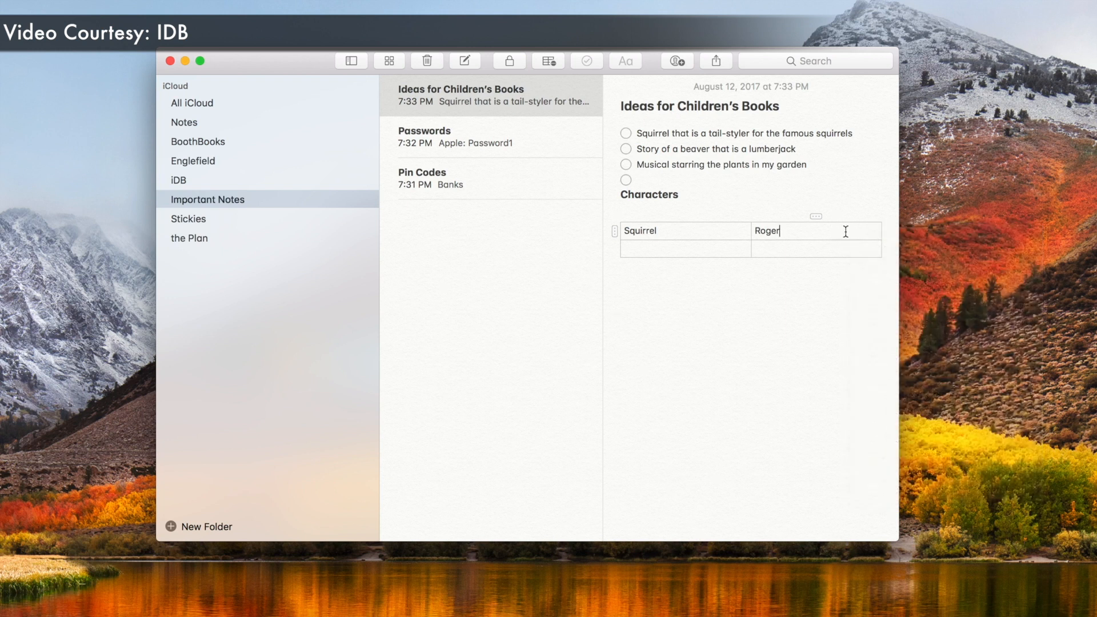
{"action": "key", "text": "Return"}
Step: Add a column after the Roger column and enter "Sassy with an attitude" in its first row
{"action": "left_click", "coordinate": [818, 229]}
{"action": "left_click_drag", "start_coordinate": [817, 216], "coordinate": [826, 216]}
{"action": "left_click", "coordinate": [814, 215]}
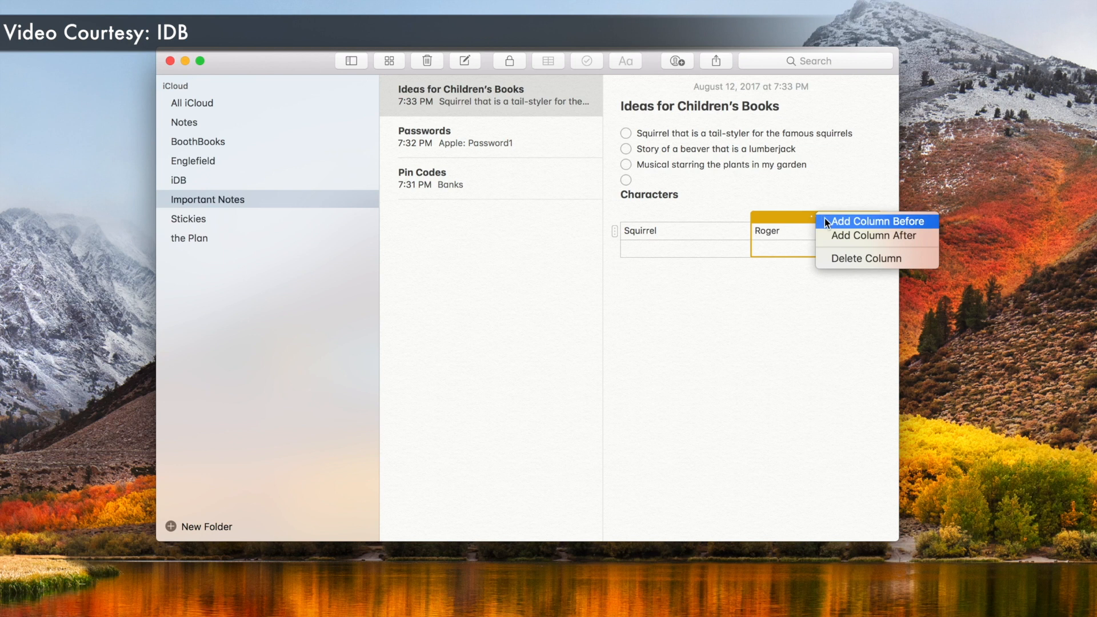
{"action": "left_click", "coordinate": [828, 237]}
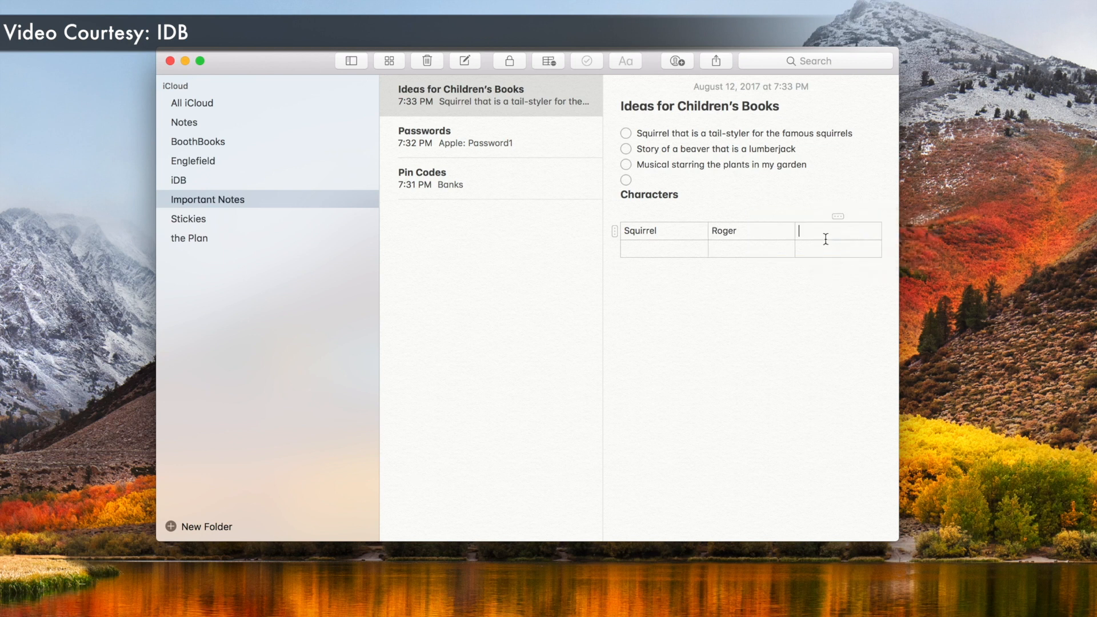
{"action": "type", "text": "Sassy with an attitude"}
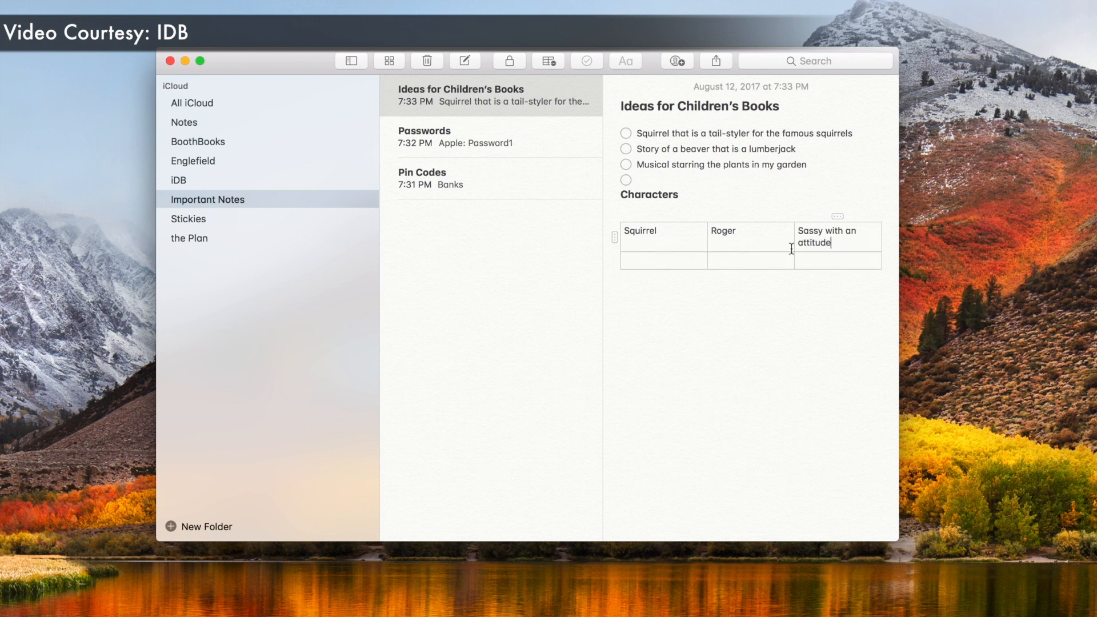
Step: Fill the table's second row with "Pig", "Sammy" and "Kind of messy and a slob"
{"action": "left_click", "coordinate": [699, 260]}
{"action": "type", "text": "Pig"}
{"action": "key", "text": "Tab"}
{"action": "type", "text": "Sammy"}
{"action": "key", "text": "Tab"}
{"action": "type", "text": "Kind of messy"}
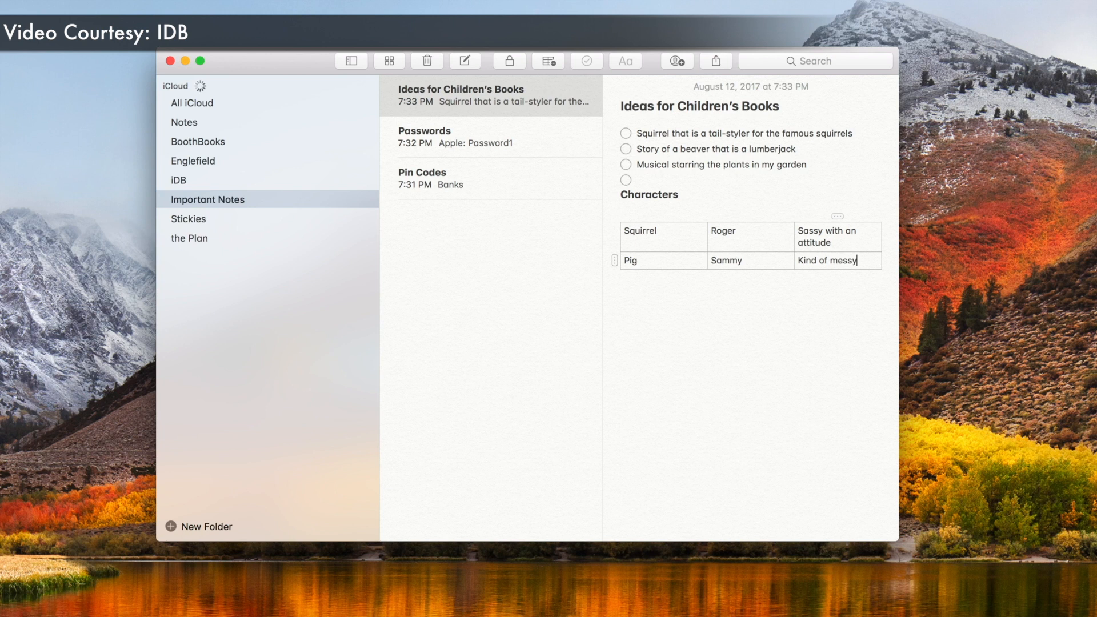
{"action": "type", "text": " and a slob"}
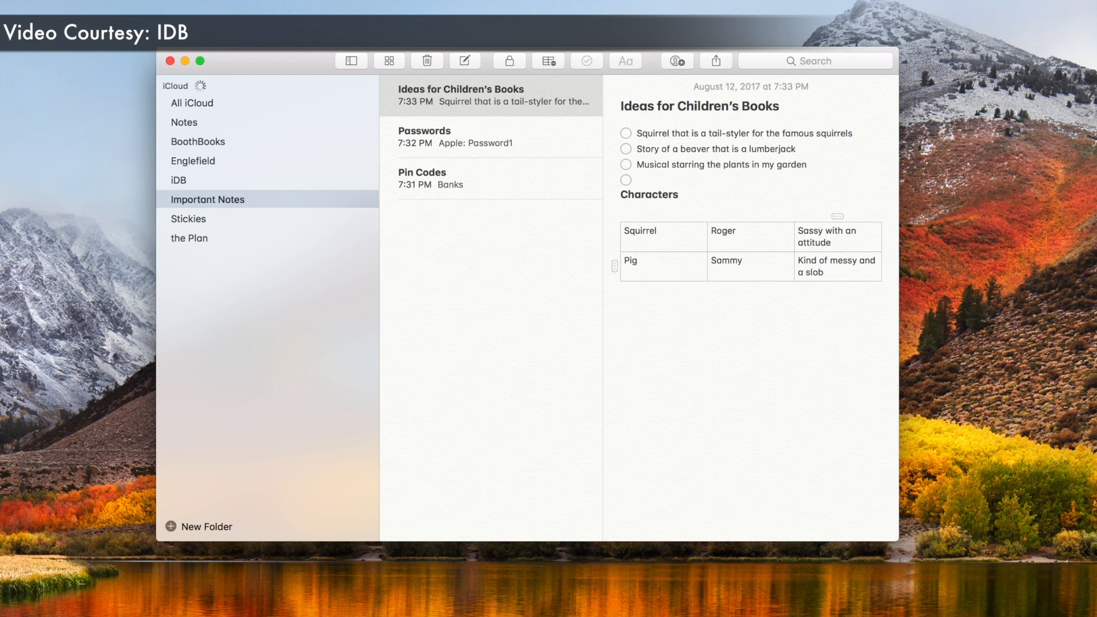
Step: Remove the empty checklist item above the Characters heading, keeping a blank line before the heading
{"action": "left_click", "coordinate": [710, 180]}
{"action": "key", "text": "BackSpace"}
{"action": "key", "text": "Return"}
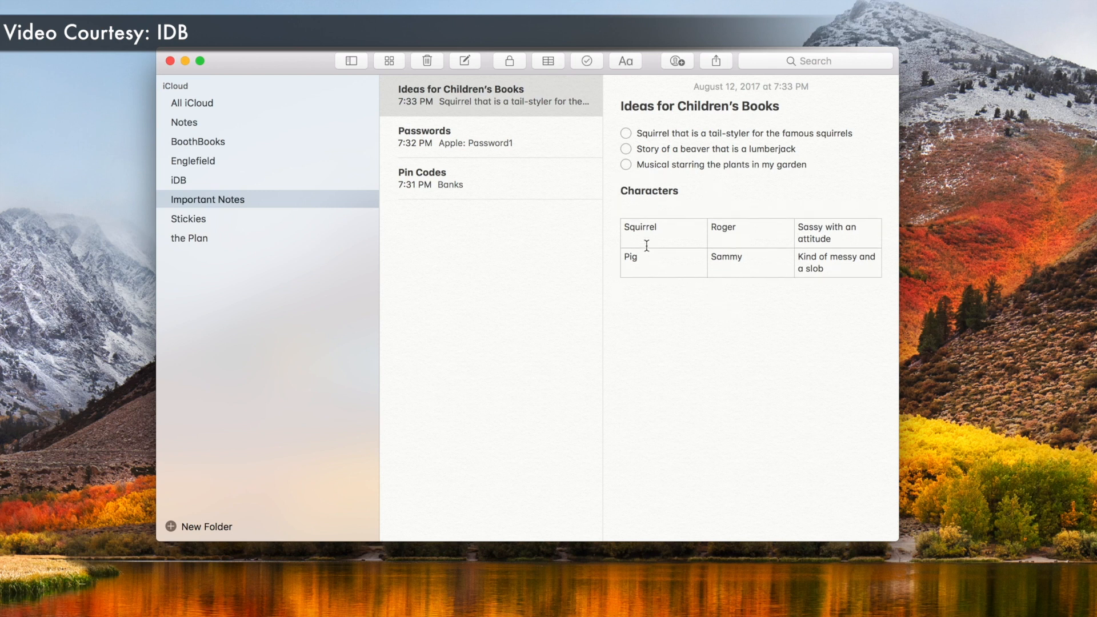
Step: Pin the Passwords note to the top of the Important Notes list
{"action": "left_click", "coordinate": [557, 149]}
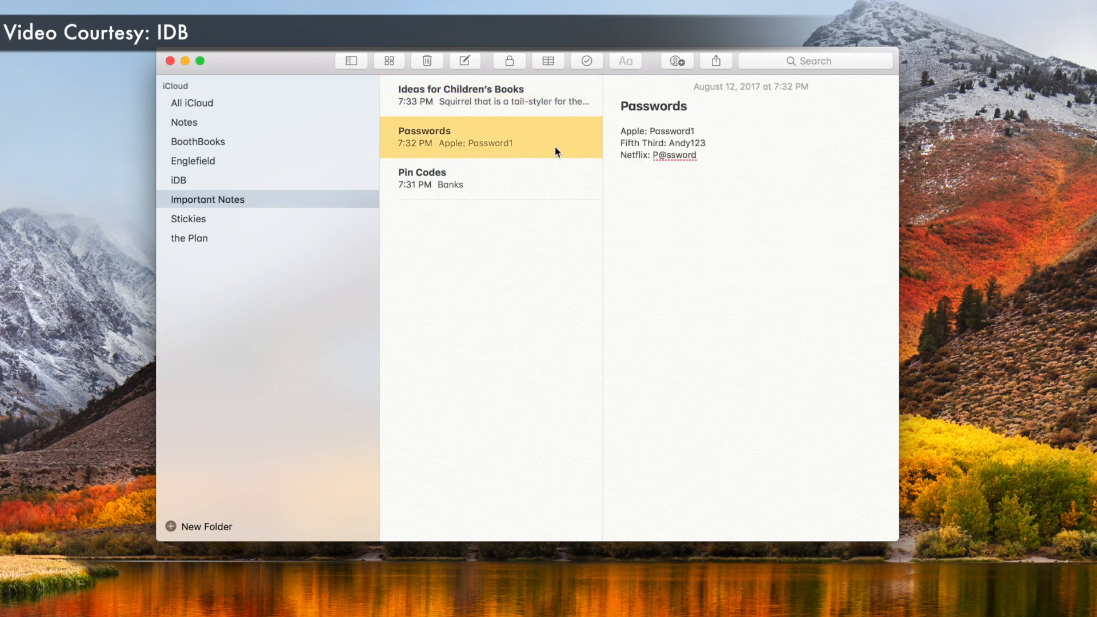
{"action": "right_click", "coordinate": [554, 147]}
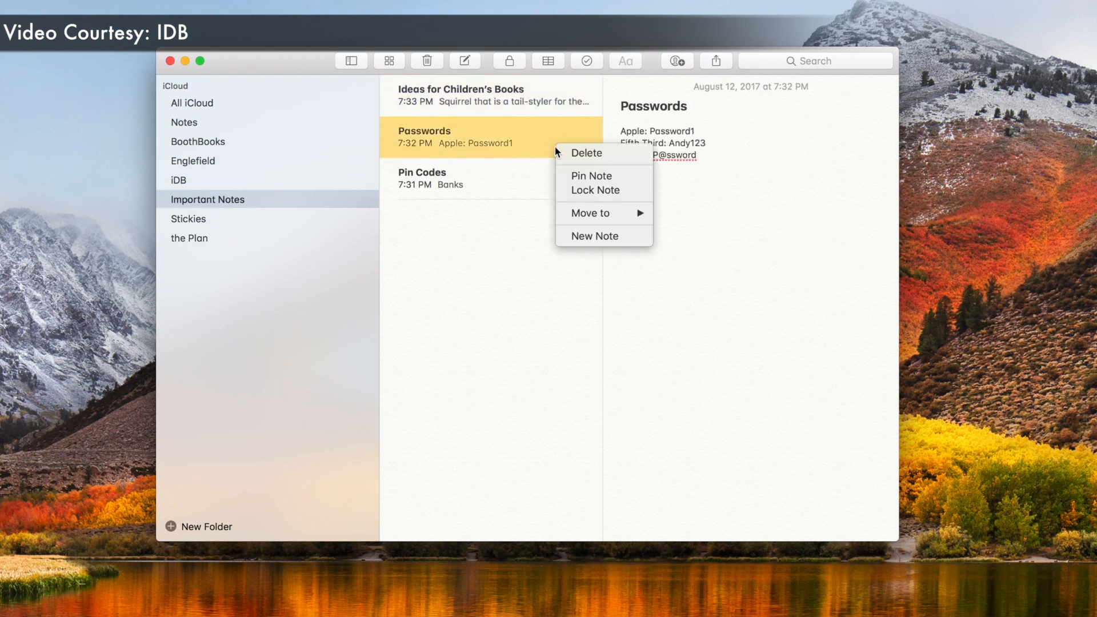
{"action": "left_click", "coordinate": [564, 177]}
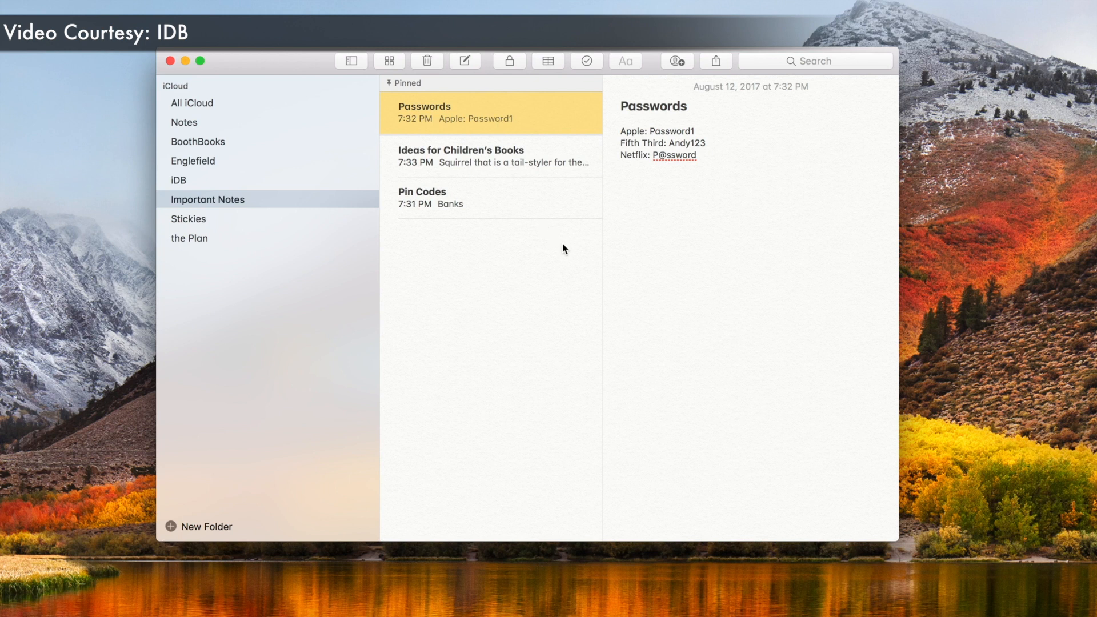
Step: Place the cursor in the Pin Codes note's body and reopen the pinned Passwords note to compare the list order
{"action": "left_click", "coordinate": [546, 210]}
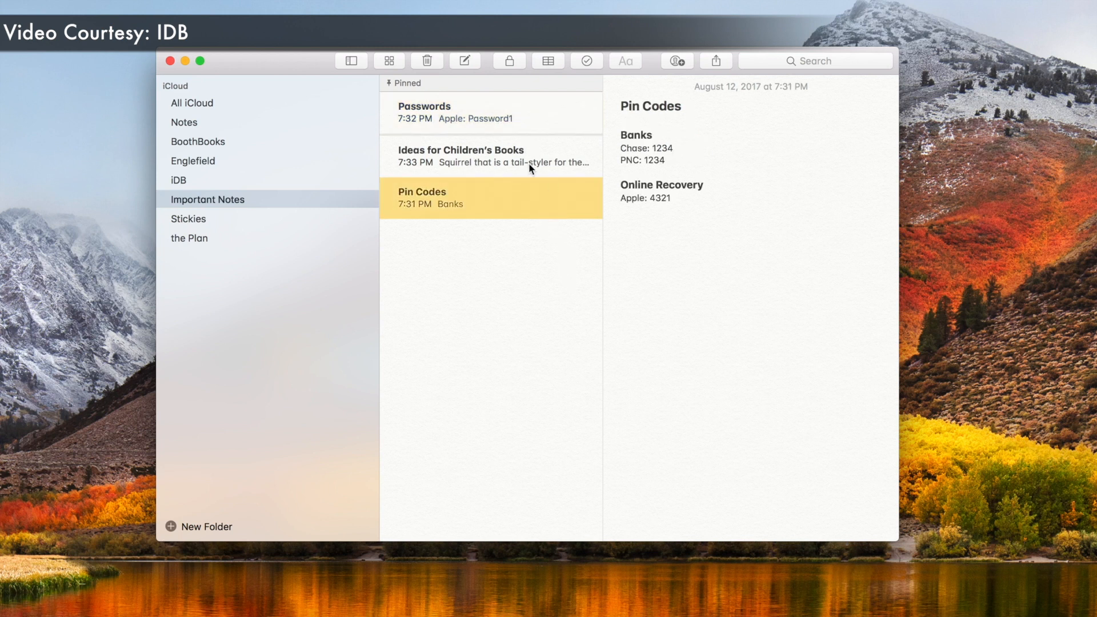
{"action": "left_click", "coordinate": [627, 236]}
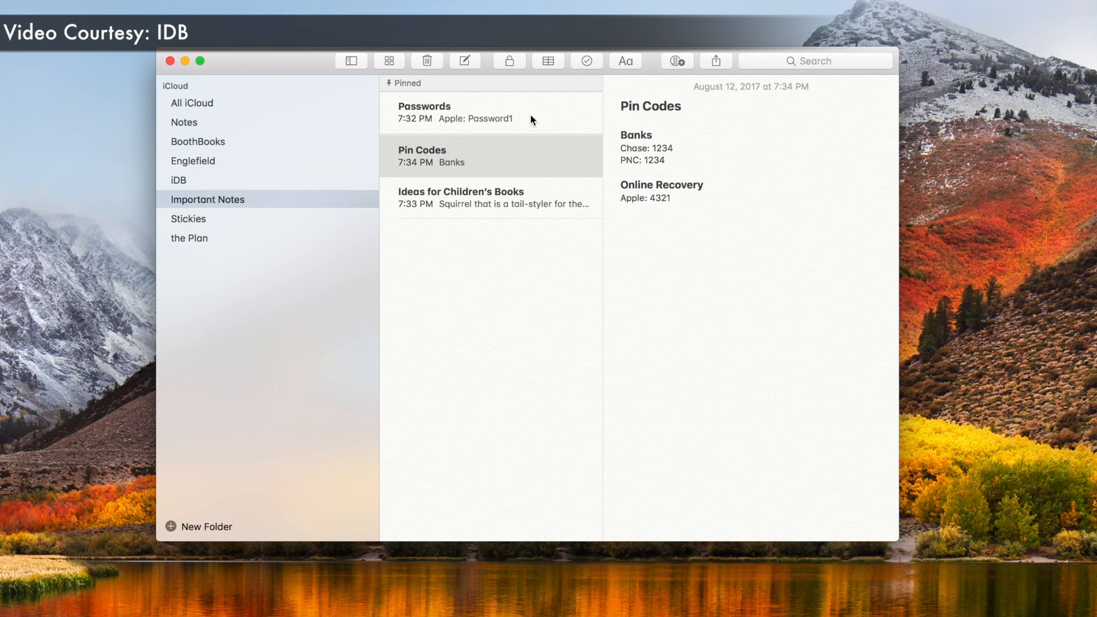
{"action": "left_click", "coordinate": [534, 121]}
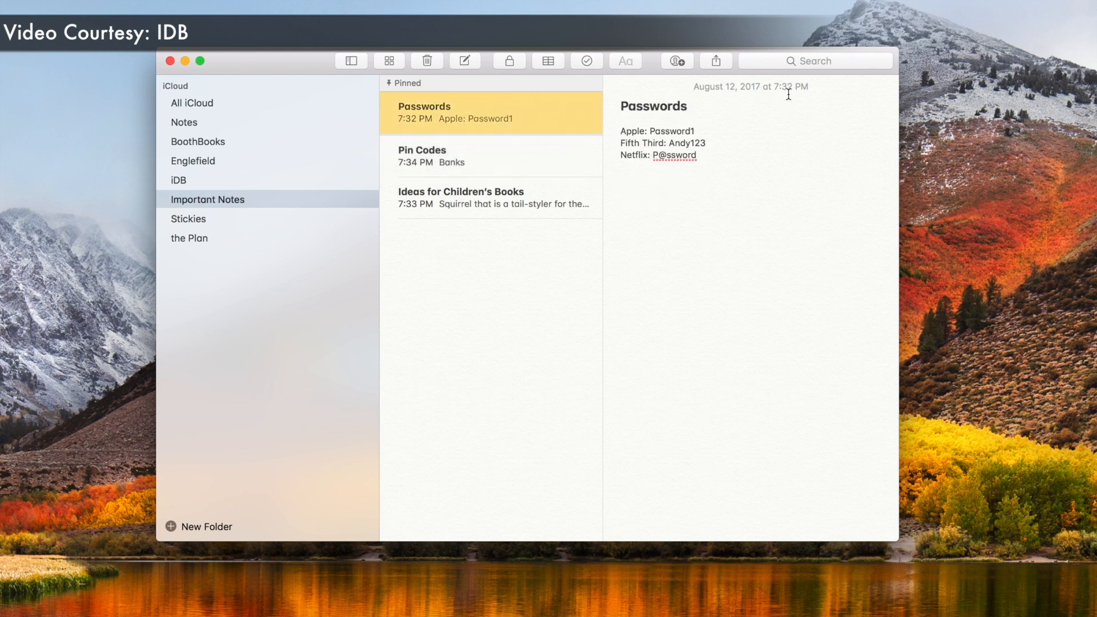
Step: Search the notes for "squirrel"
{"action": "left_click", "coordinate": [811, 61]}
{"action": "type", "text": "squirrel"}
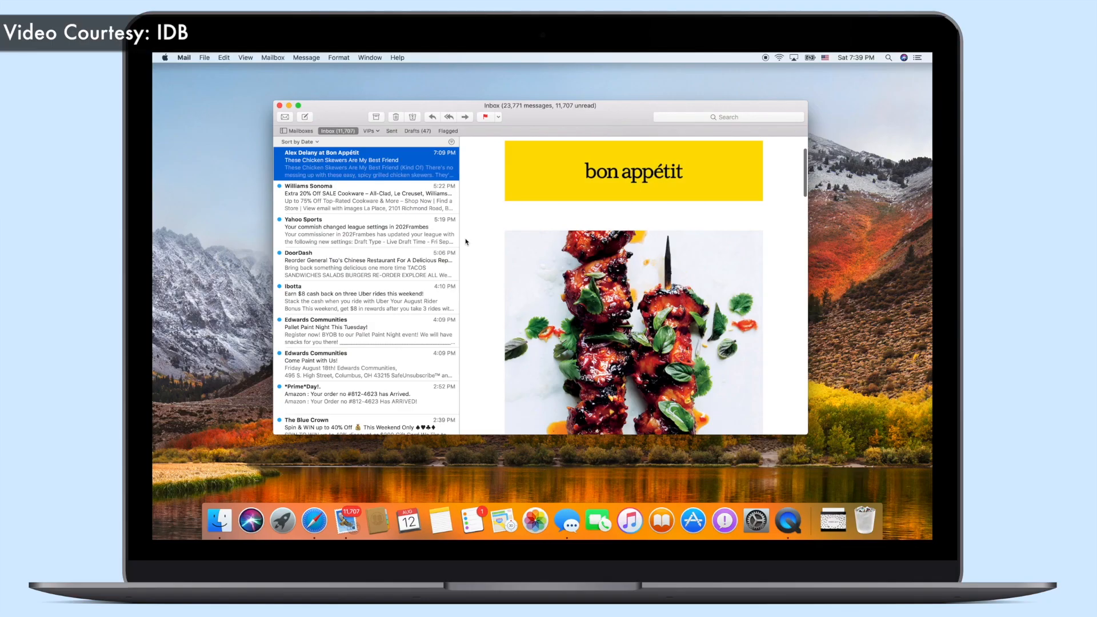
Step: Look through the Mail inbox, make the Bon Appétit search results full screen, and open a blank new message in split view
{"action": "scroll", "coordinate": [425, 211], "scroll_direction": "down", "scroll_amount": 2}
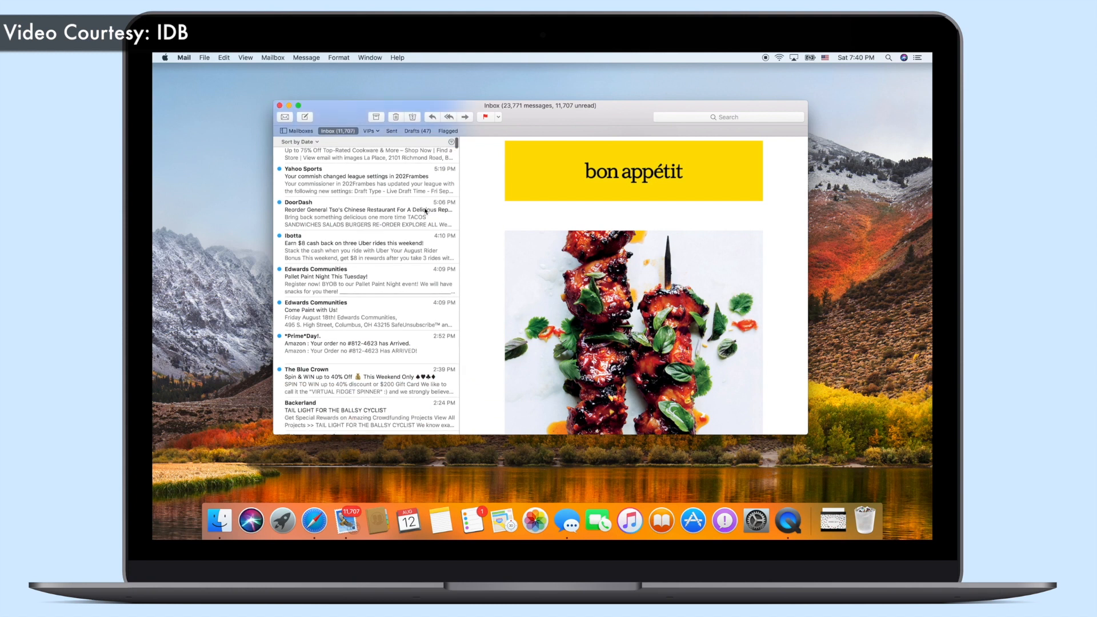
{"action": "scroll", "coordinate": [424, 214], "scroll_direction": "up", "scroll_amount": 3}
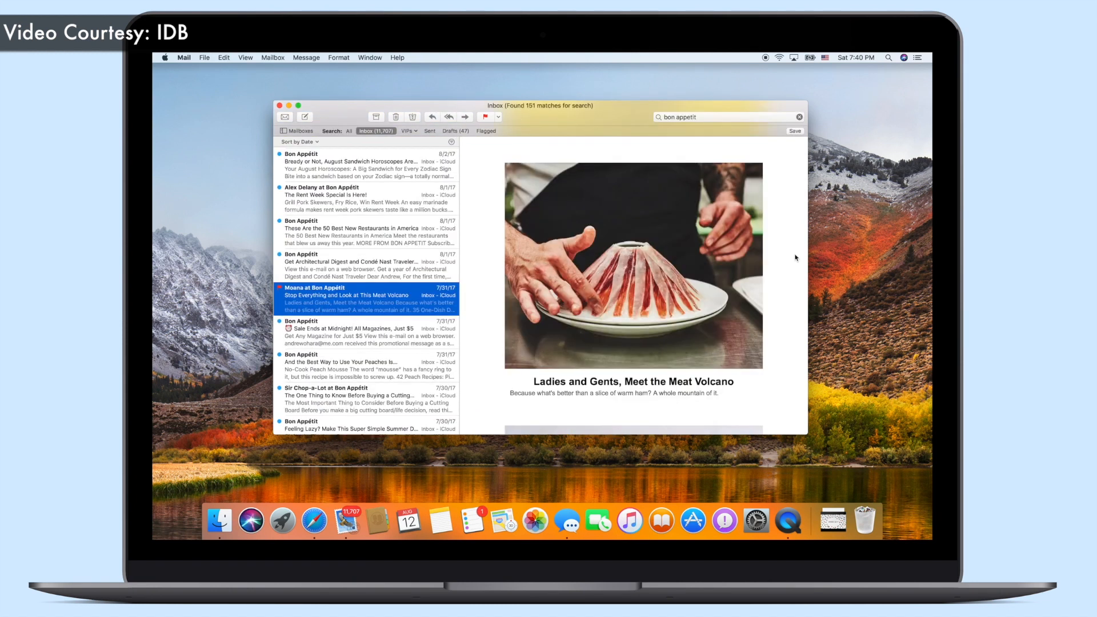
{"action": "left_click", "coordinate": [298, 106]}
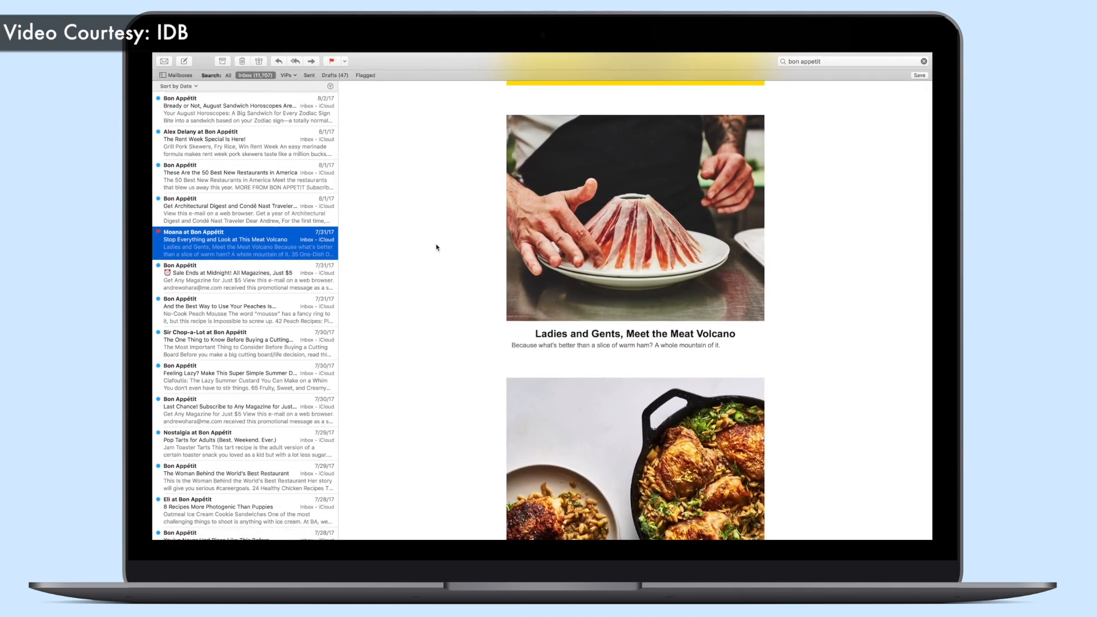
{"action": "key", "text": "super+n"}
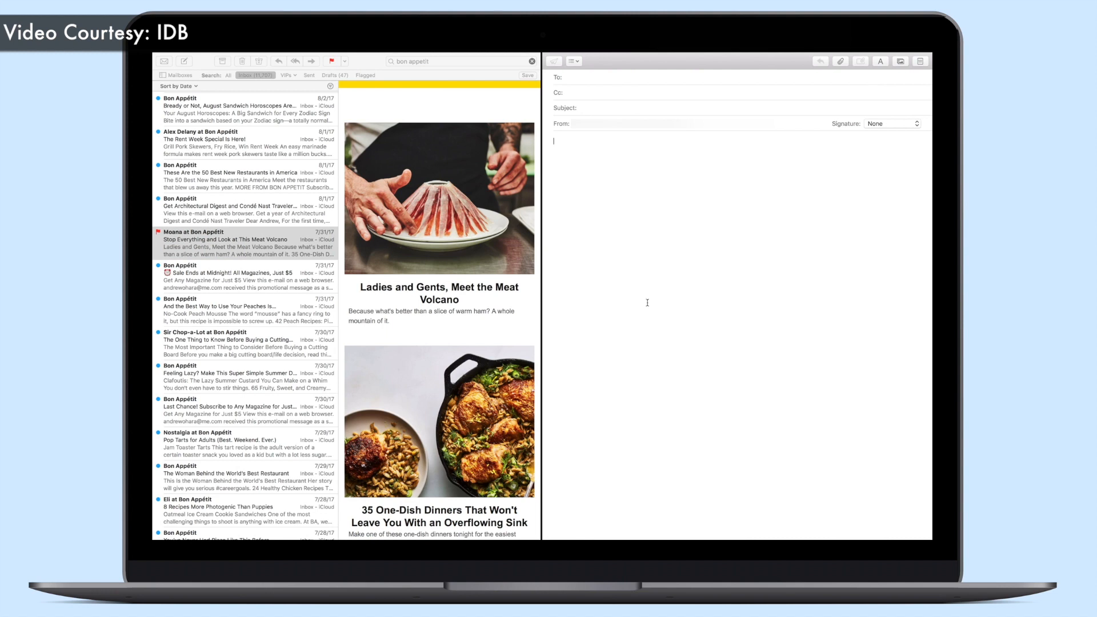
{"action": "scroll", "coordinate": [473, 287], "scroll_direction": "up", "scroll_amount": 3}
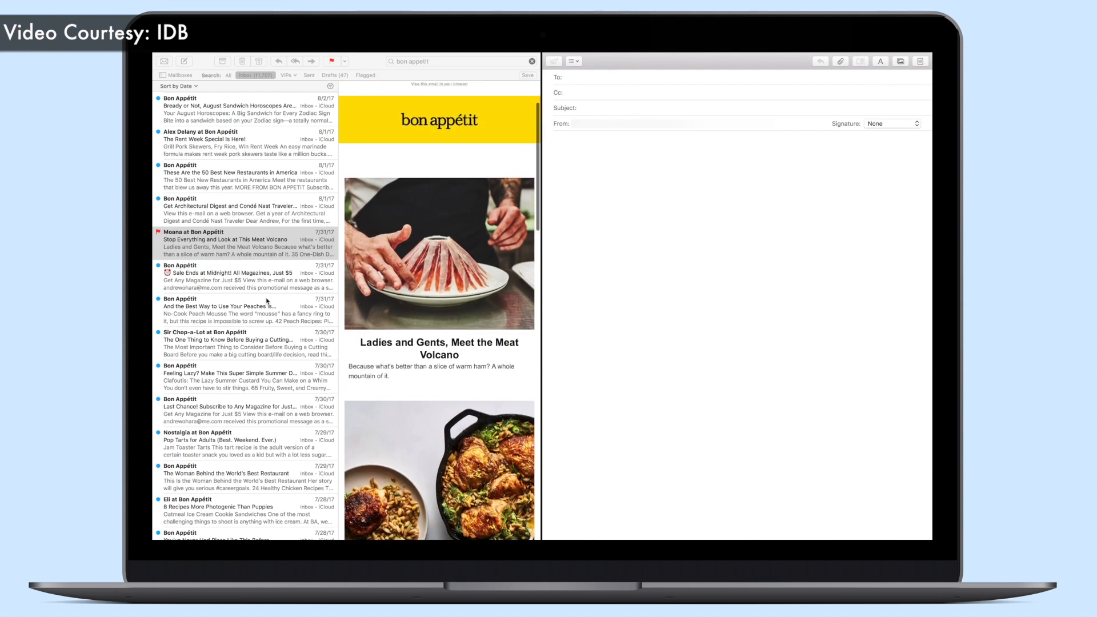
{"action": "scroll", "coordinate": [269, 299], "scroll_direction": "up", "scroll_amount": 5}
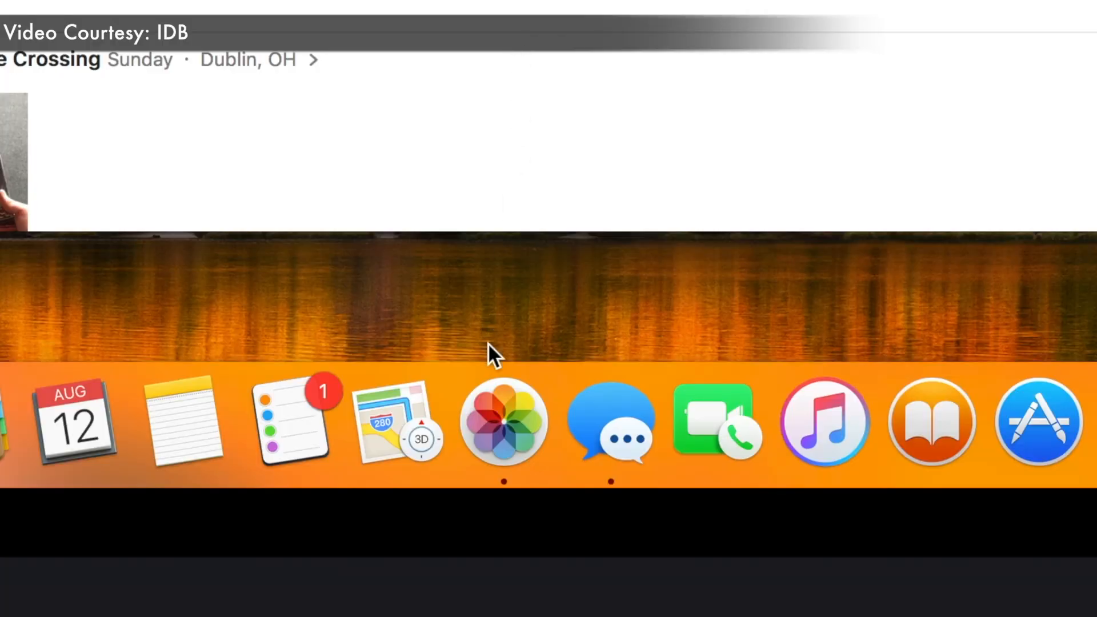
Step: Switch to Photos and browse the Dublin, OH moments in the photo library
{"action": "left_click", "coordinate": [536, 523]}
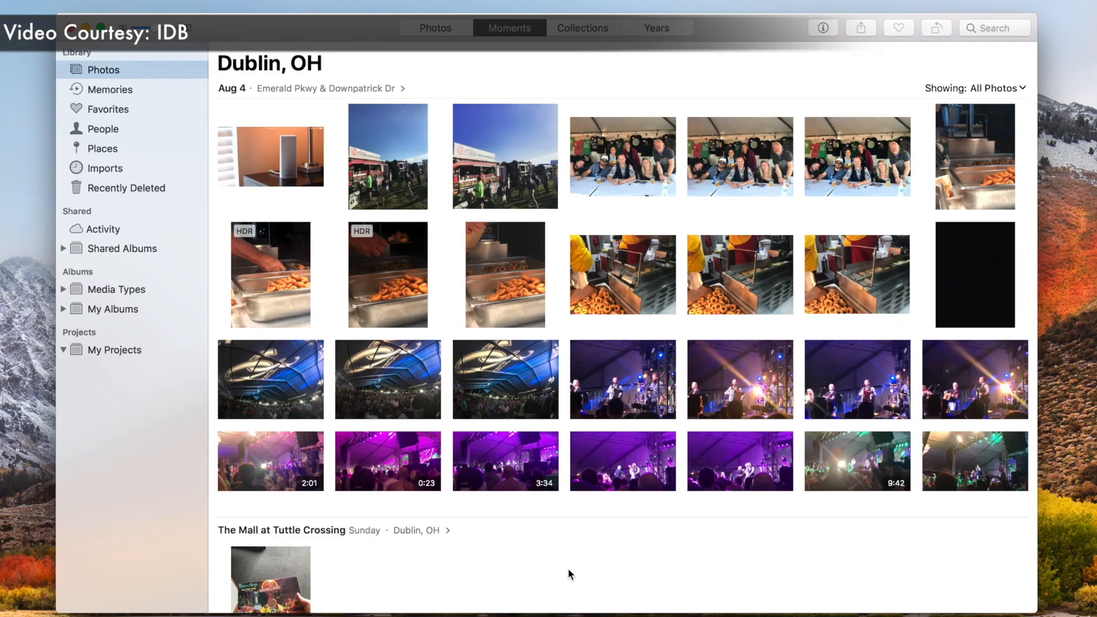
{"action": "mouse_move", "coordinate": [457, 488]}
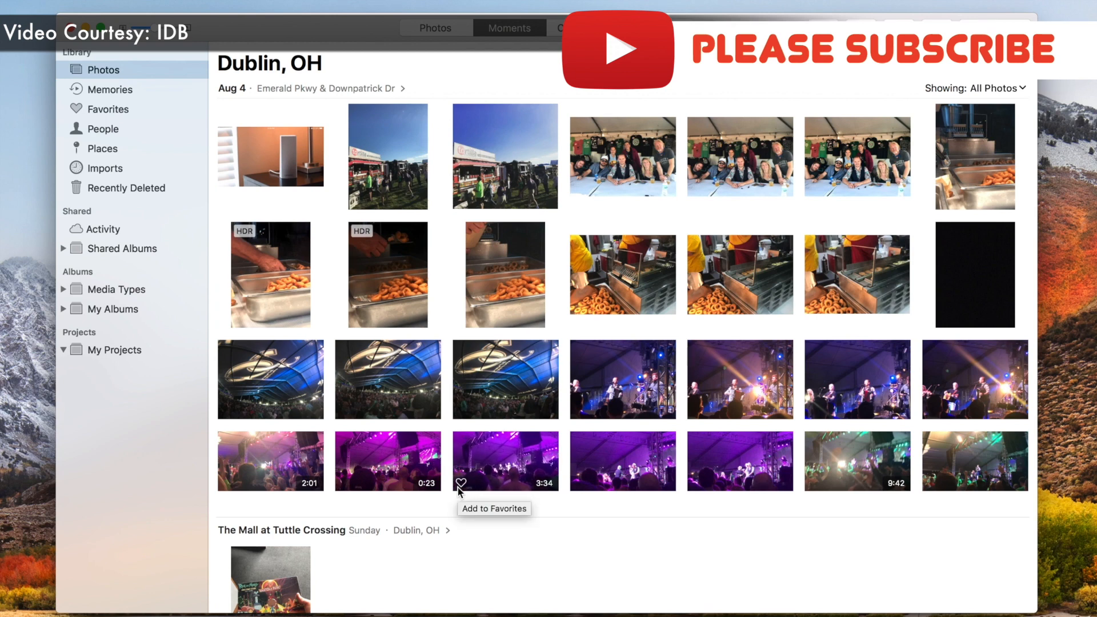
{"action": "scroll", "coordinate": [458, 488], "scroll_direction": "down", "scroll_amount": 2}
{"action": "scroll", "coordinate": [457, 488], "scroll_direction": "up", "scroll_amount": 5}
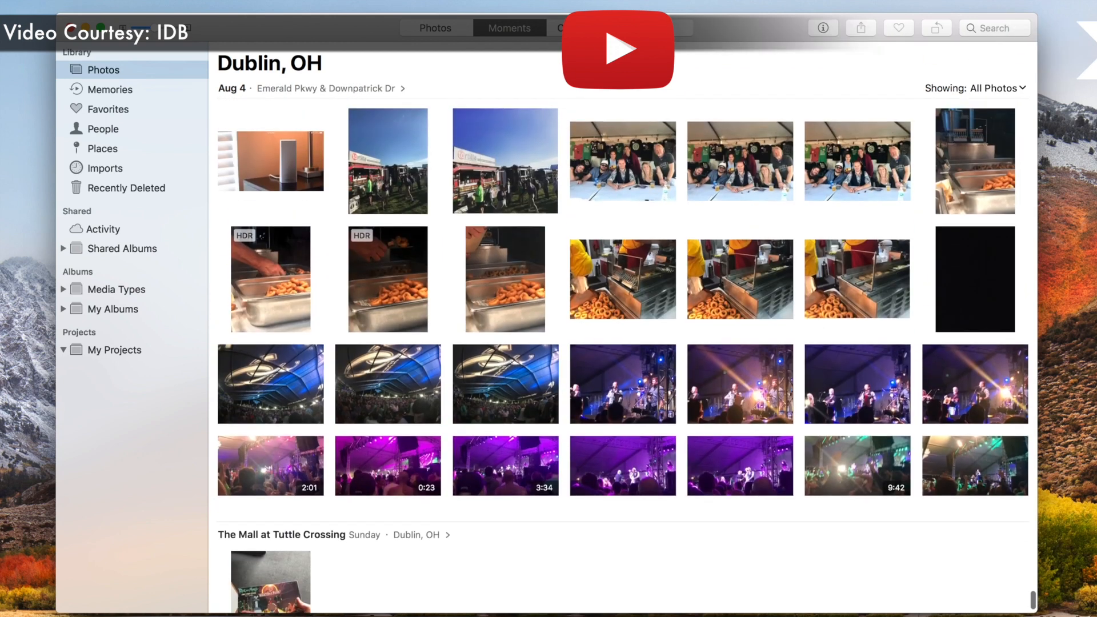
{"action": "scroll", "coordinate": [577, 346], "scroll_direction": "down", "scroll_amount": 3}
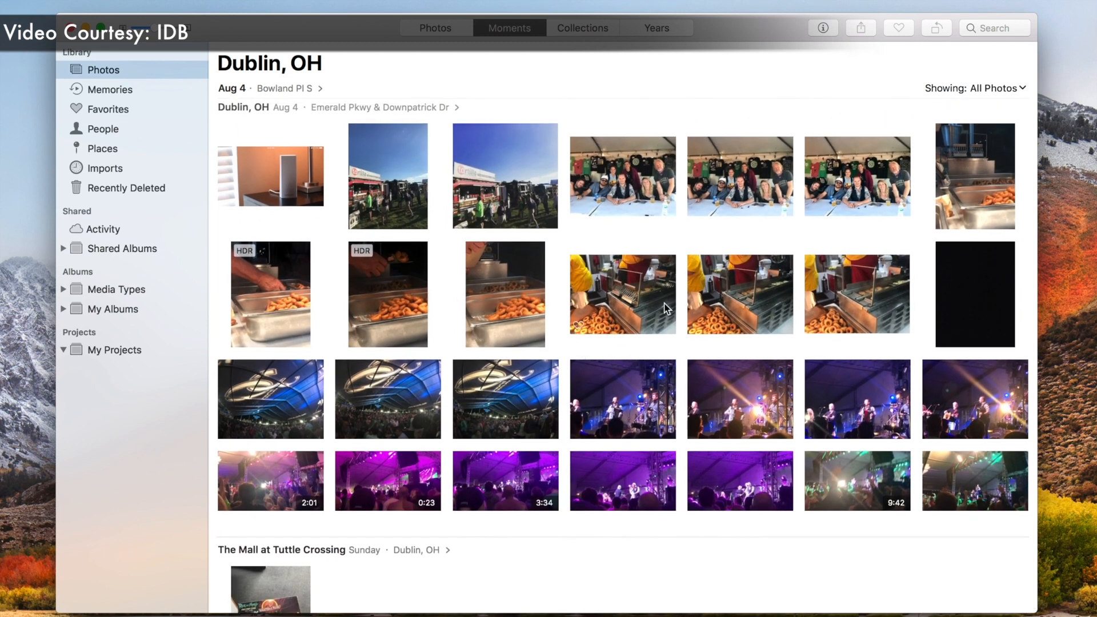
Step: View the file information of the first photo of the onion ring fryer, and close the information window
{"action": "left_click", "coordinate": [643, 299]}
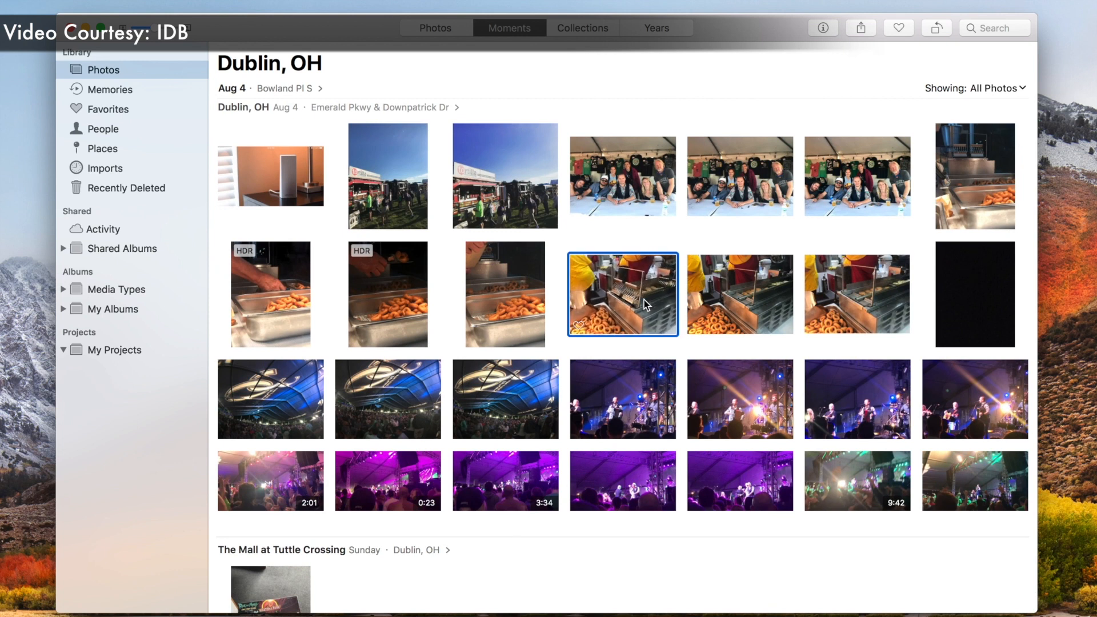
{"action": "key", "text": "super+i"}
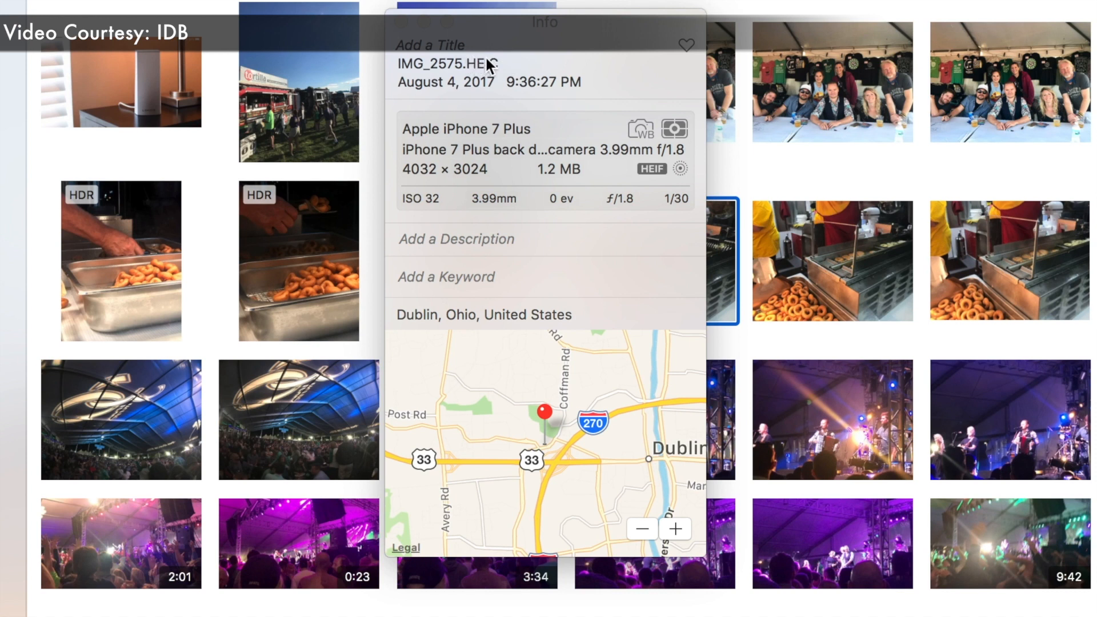
{"action": "left_click", "coordinate": [401, 21]}
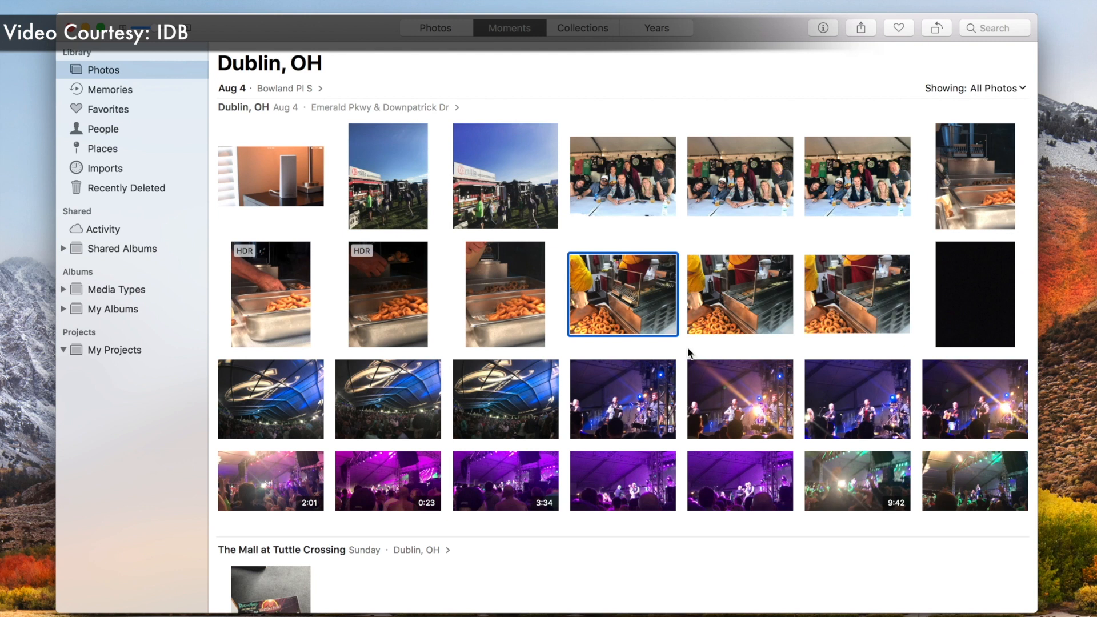
Step: Switch to Finder and import Simpsons.gif from the Downloads folder into the Photos library
{"action": "key", "text": "super+Tab"}
{"action": "key", "text": "Tab"}
{"action": "key", "text": "Tab"}
{"action": "key", "text": "Tab"}
{"action": "key", "text": "Tab"}
{"action": "key", "text": "Tab"}
{"action": "left_click_drag", "start_coordinate": [445, 203], "coordinate": [532, 572]}
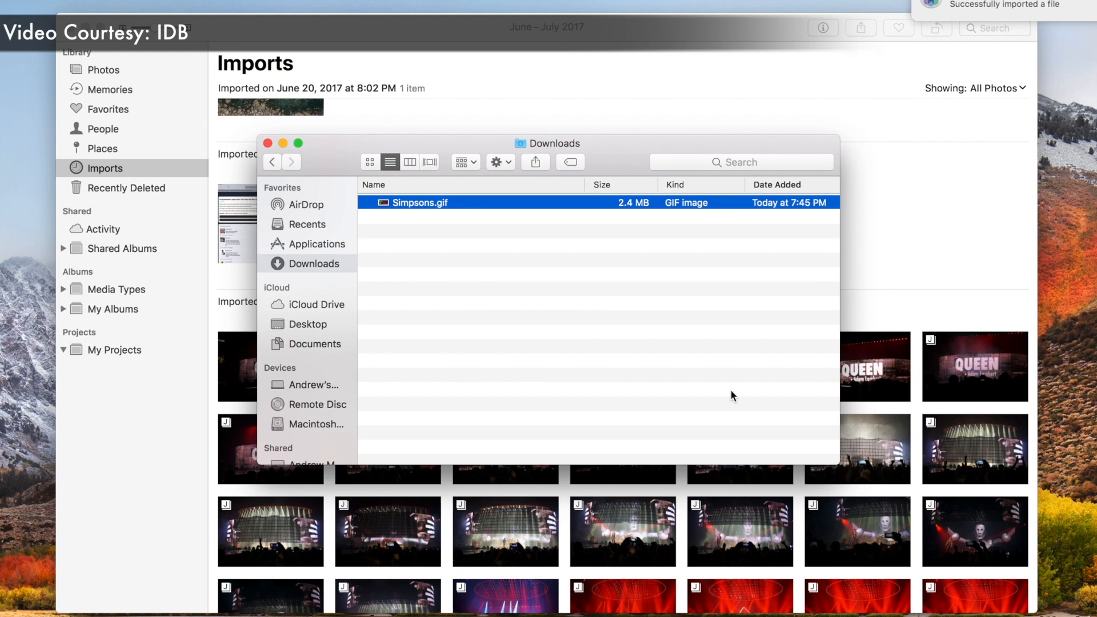
Step: Find the newly imported Simpsons GIF in Imports, view it at full size, and return to the Imports list
{"action": "left_click", "coordinate": [852, 256]}
{"action": "scroll", "coordinate": [656, 424], "scroll_direction": "down", "scroll_amount": 10}
{"action": "scroll", "coordinate": [655, 423], "scroll_direction": "down", "scroll_amount": 5}
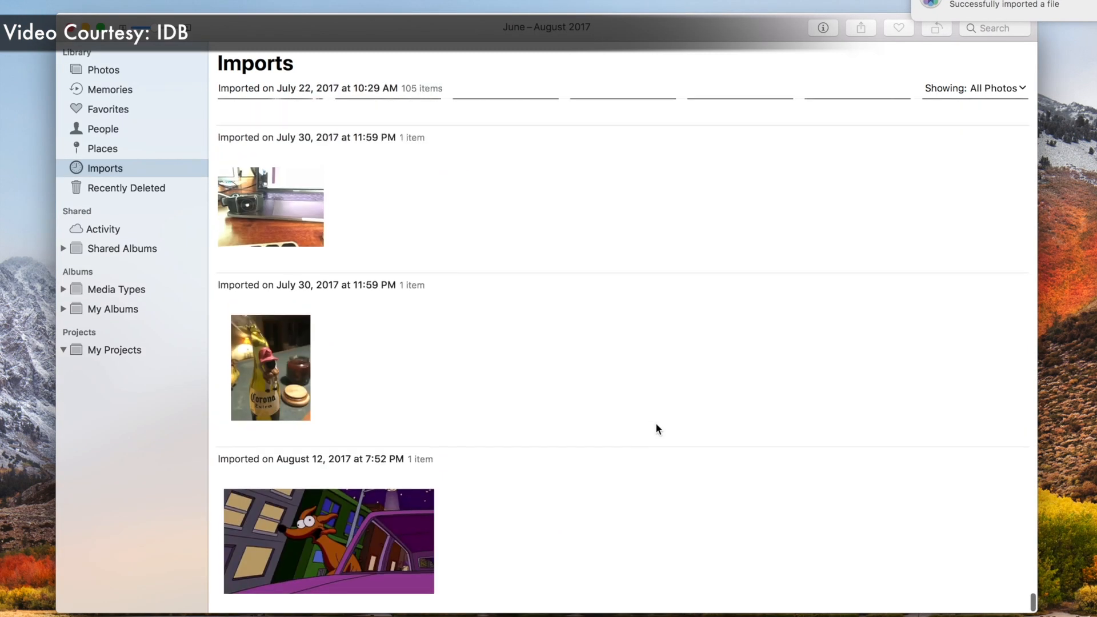
{"action": "left_click", "coordinate": [406, 516]}
{"action": "double_click", "coordinate": [406, 516]}
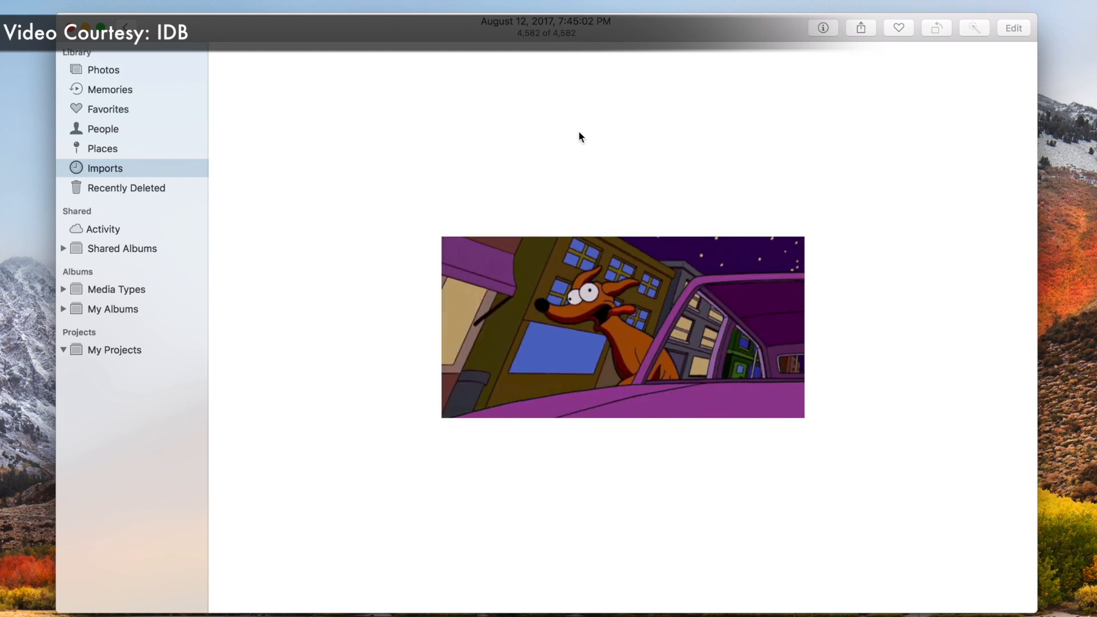
{"action": "left_click", "coordinate": [125, 27]}
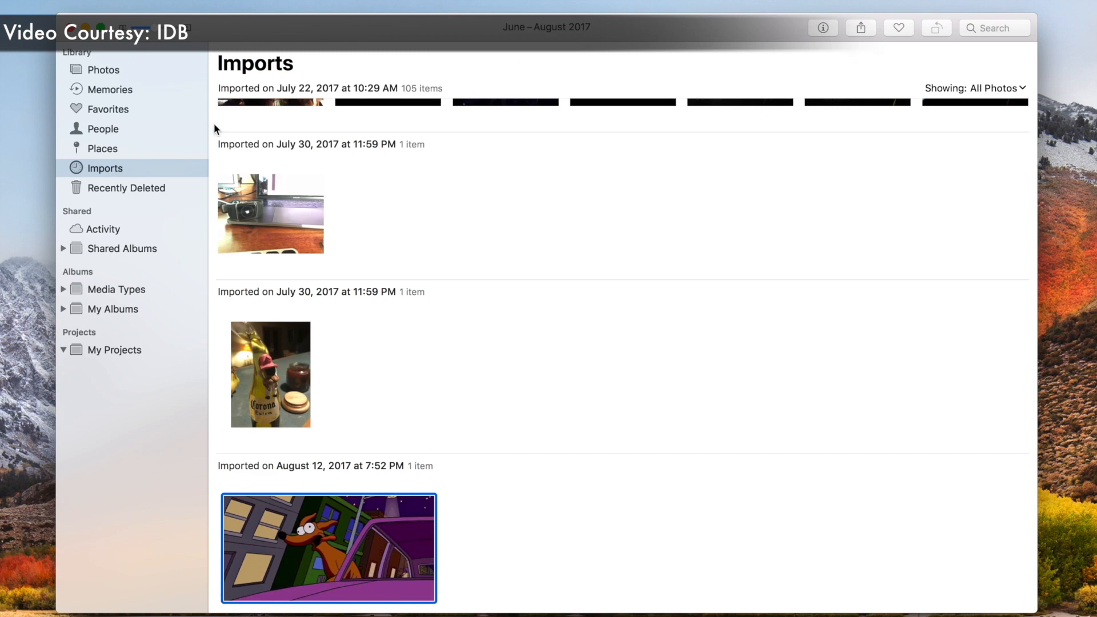
Step: Examine the older import sessions listed in Imports, back to October 2016
{"action": "scroll", "coordinate": [458, 291], "scroll_direction": "up", "scroll_amount": 15}
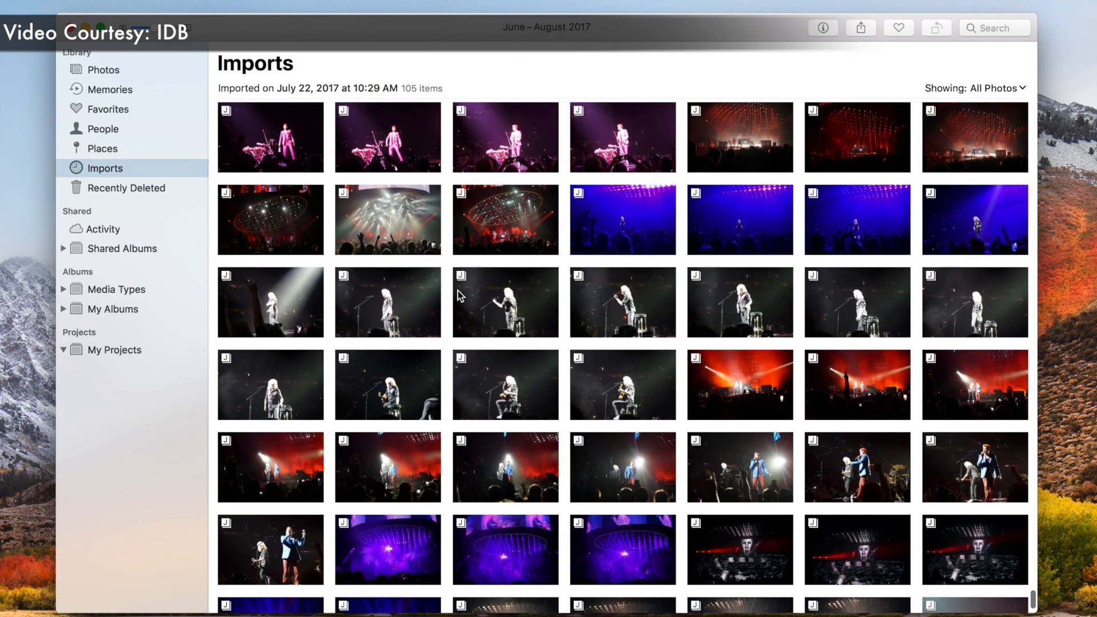
{"action": "scroll", "coordinate": [458, 295], "scroll_direction": "up", "scroll_amount": 15}
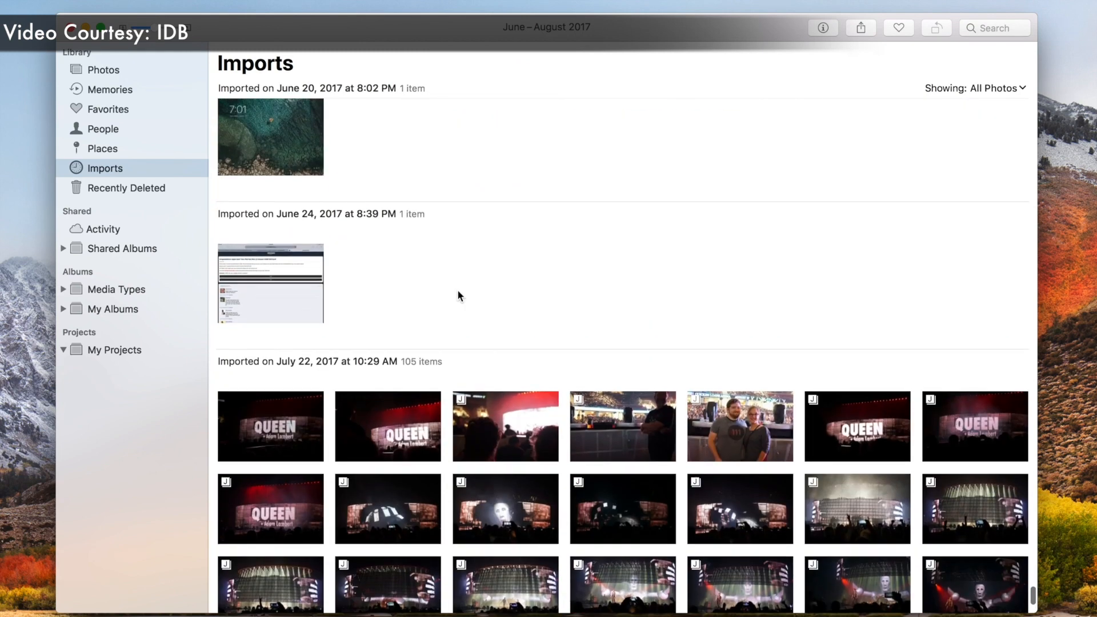
{"action": "scroll", "coordinate": [457, 313], "scroll_direction": "up", "scroll_amount": 15}
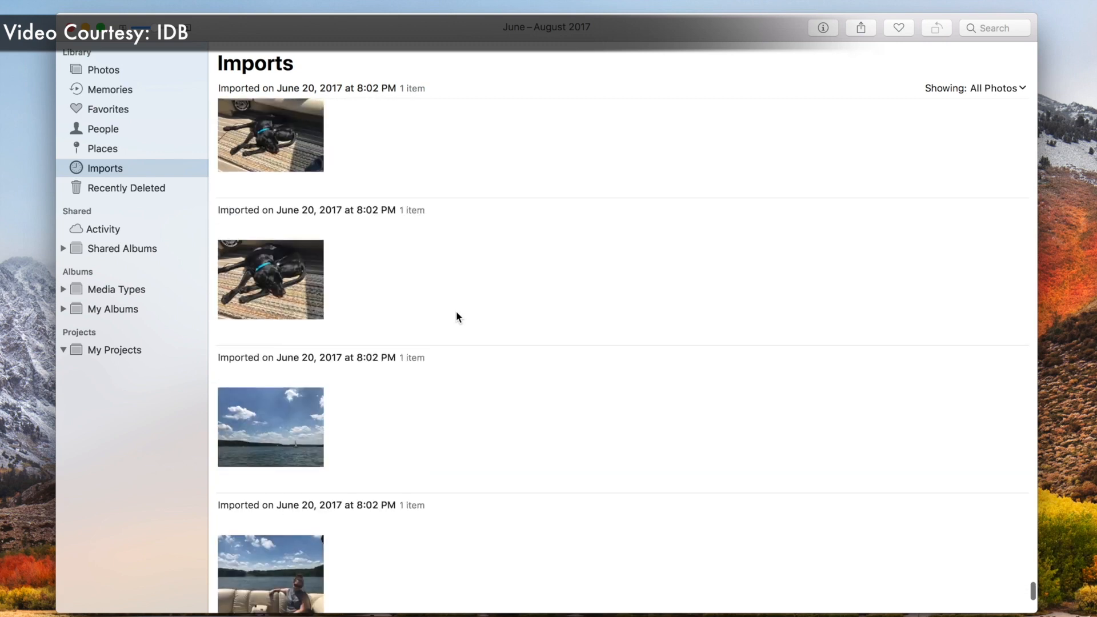
{"action": "scroll", "coordinate": [457, 313], "scroll_direction": "up", "scroll_amount": 15}
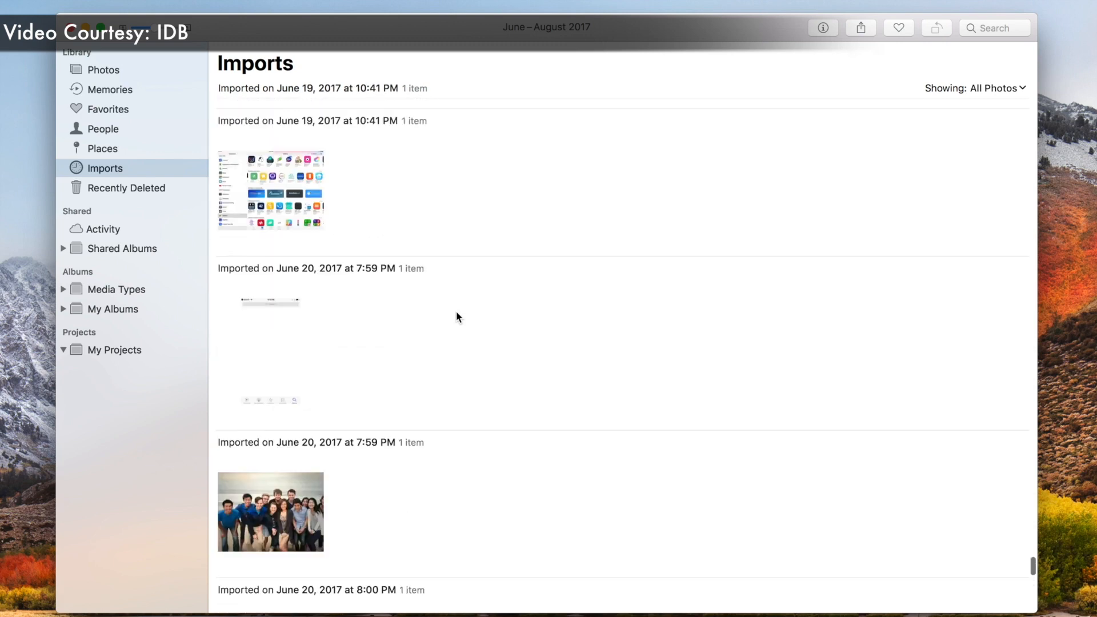
{"action": "scroll", "coordinate": [455, 313], "scroll_direction": "up", "scroll_amount": 10}
{"action": "scroll", "coordinate": [456, 313], "scroll_direction": "down", "scroll_amount": 5}
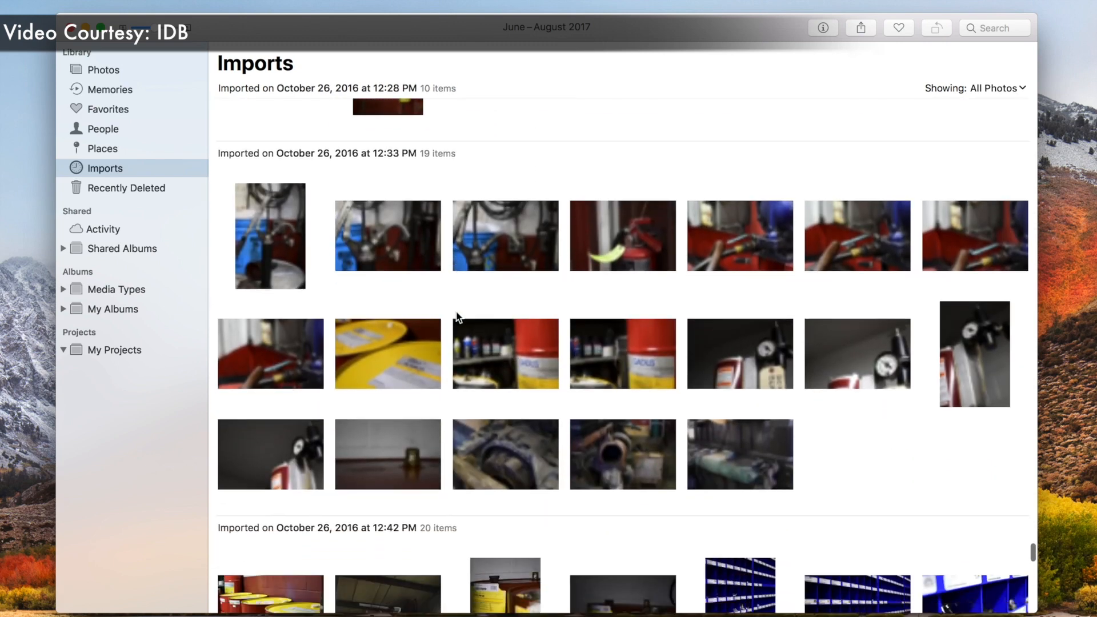
{"action": "scroll", "coordinate": [456, 311], "scroll_direction": "down", "scroll_amount": 5}
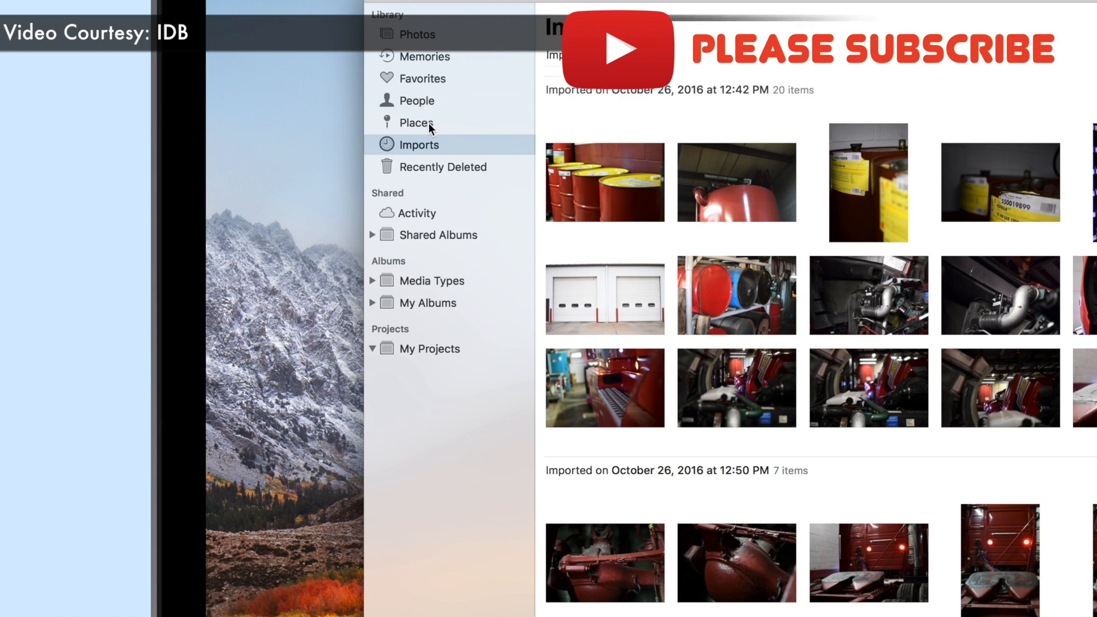
Step: Expand Media Types and view the Videos, Selfies, Live Photos and Depth Effect albums
{"action": "left_click", "coordinate": [372, 281]}
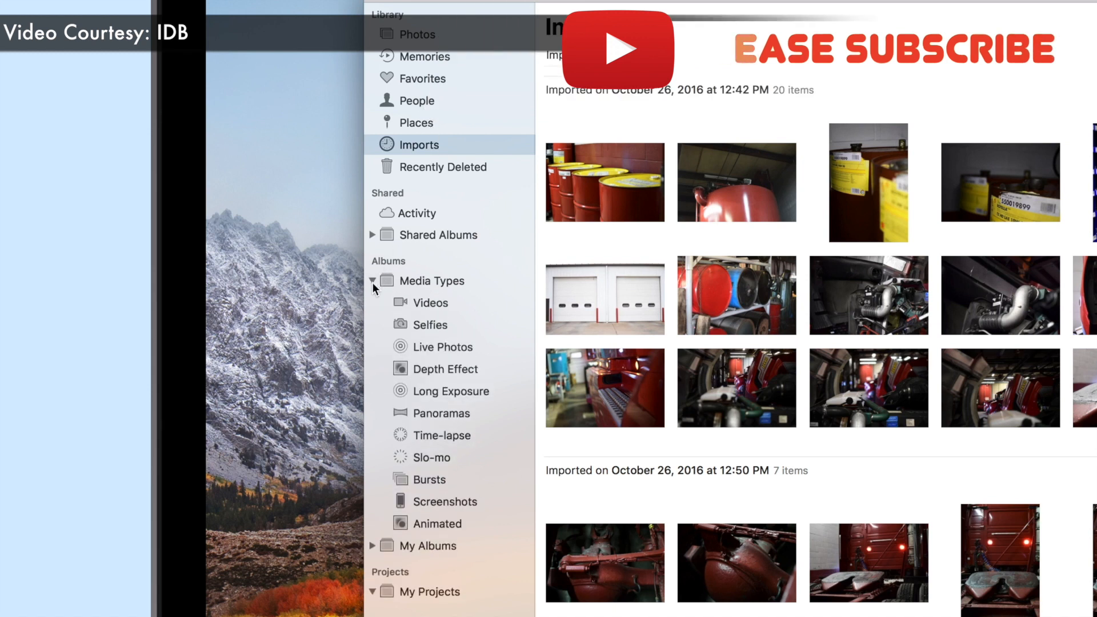
{"action": "left_click", "coordinate": [438, 303]}
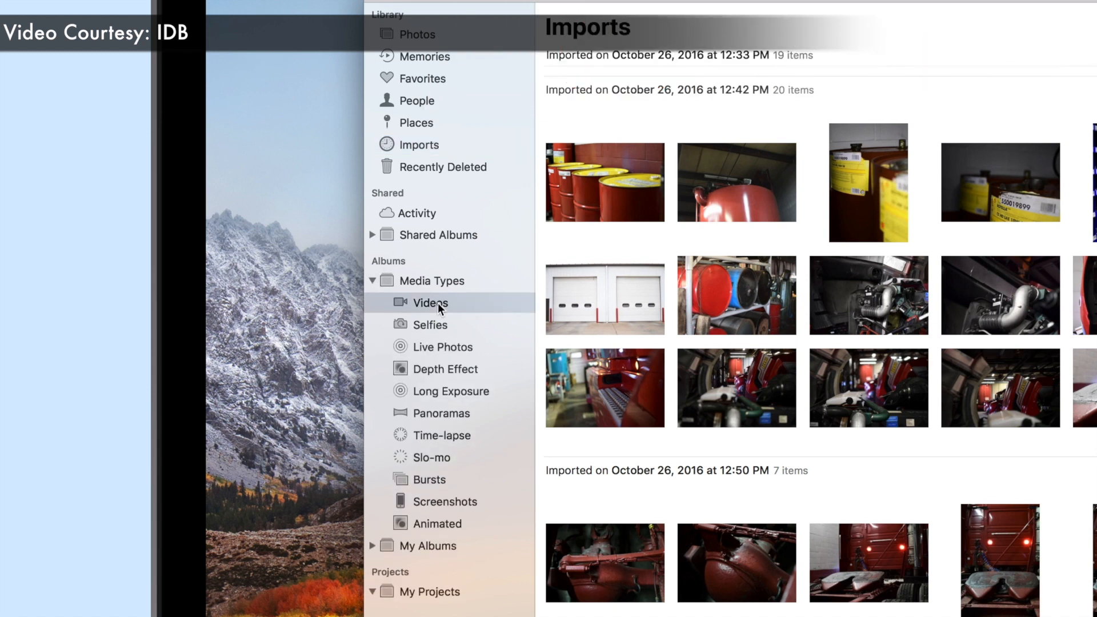
{"action": "left_click", "coordinate": [431, 330]}
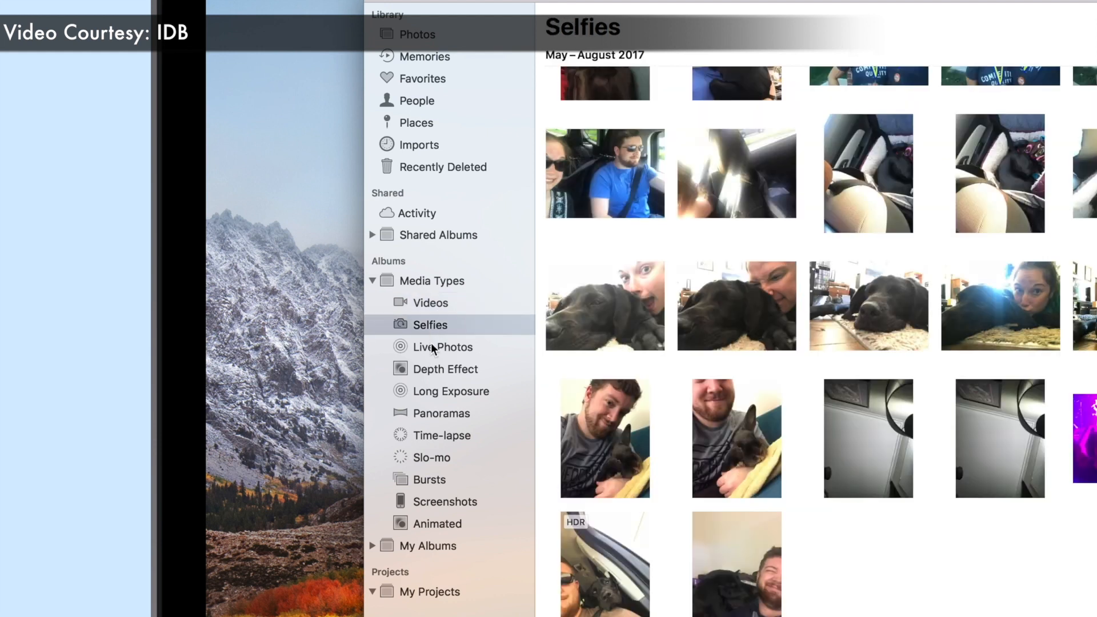
{"action": "left_click", "coordinate": [431, 349]}
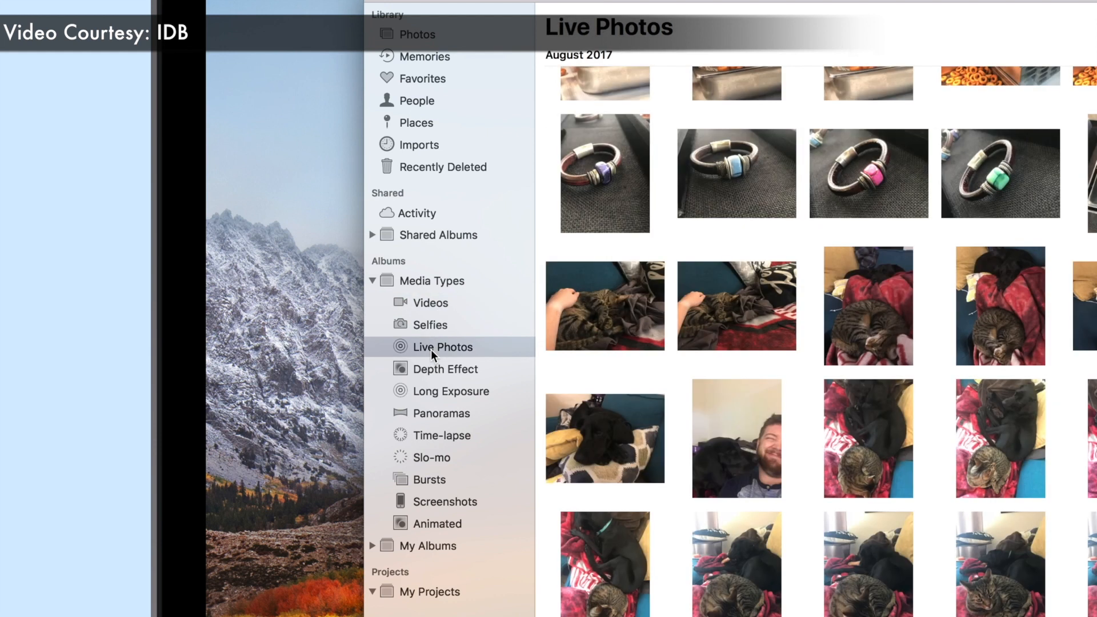
{"action": "left_click", "coordinate": [434, 371]}
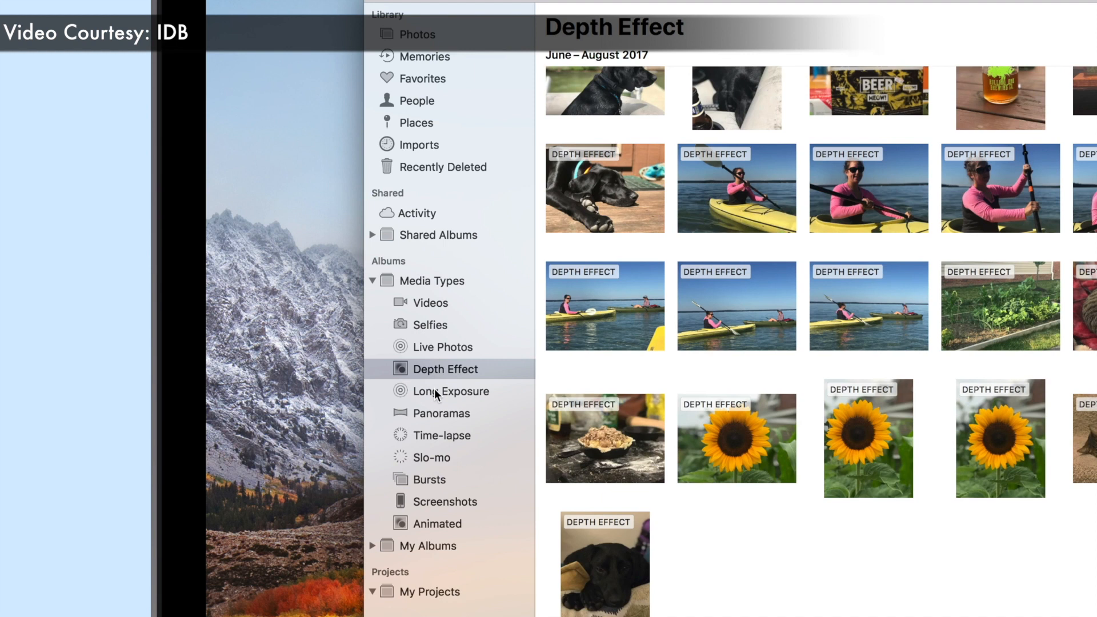
Step: View the remaining media type albums from Long Exposure to Animated in order, and return to Videos
{"action": "left_click", "coordinate": [435, 393]}
{"action": "left_click", "coordinate": [434, 412]}
{"action": "left_click", "coordinate": [434, 432]}
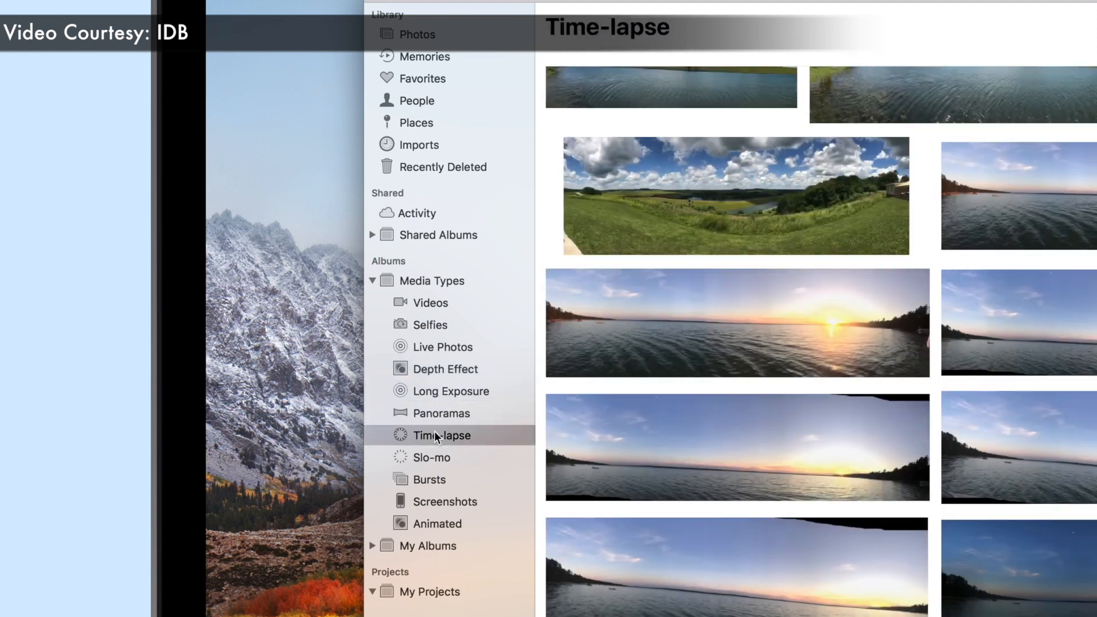
{"action": "left_click", "coordinate": [434, 457]}
{"action": "left_click", "coordinate": [434, 480]}
{"action": "left_click", "coordinate": [434, 499]}
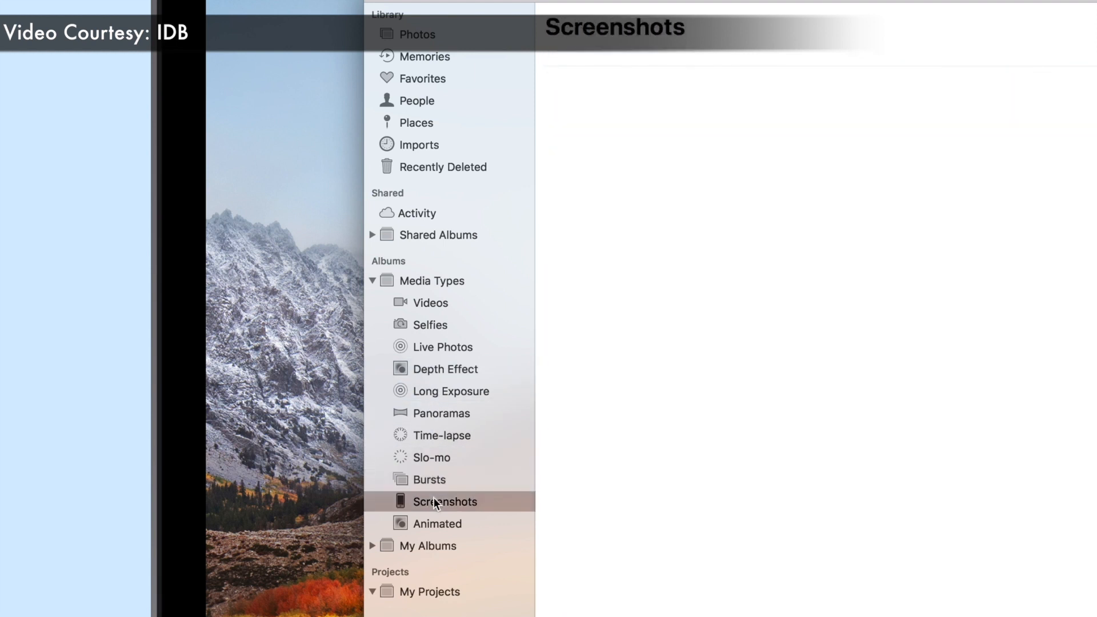
{"action": "left_click", "coordinate": [438, 523]}
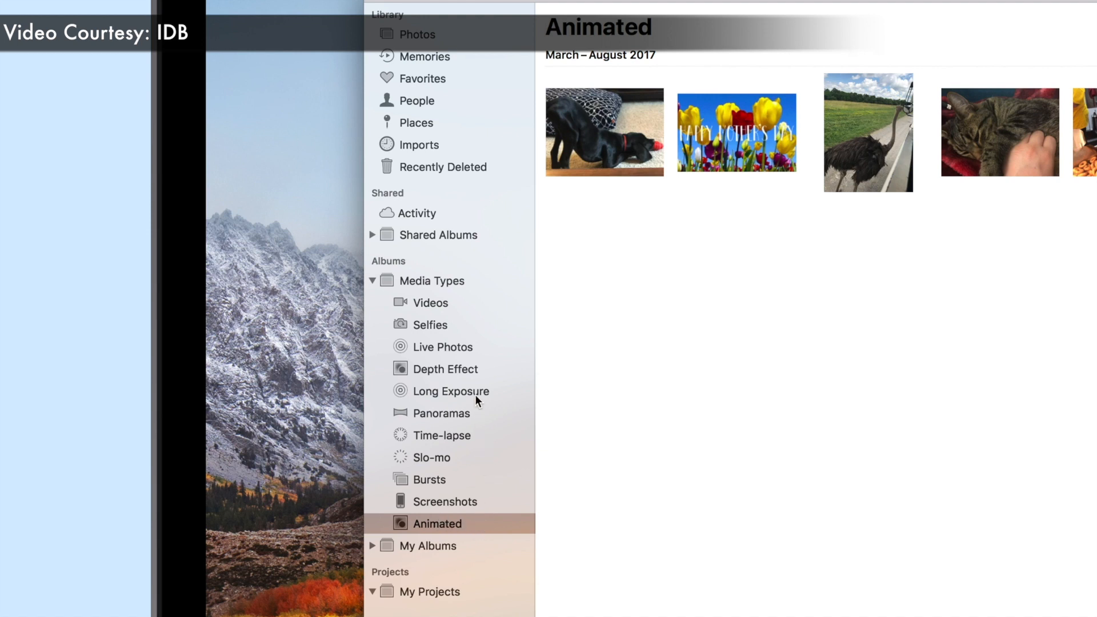
{"action": "left_click", "coordinate": [457, 304]}
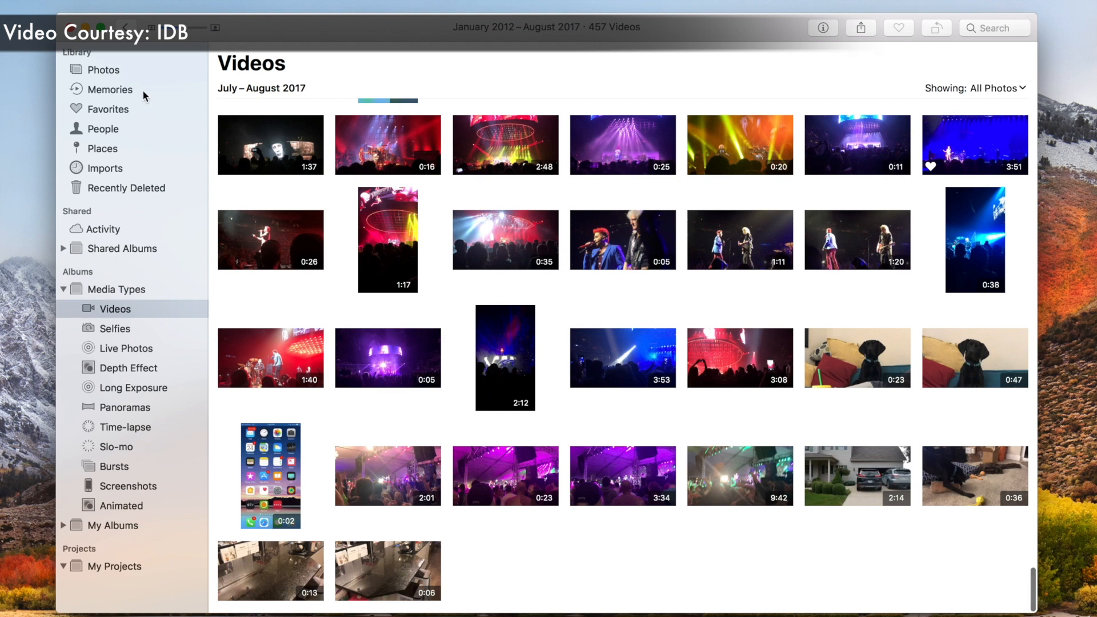
Step: Return to the Photos library, view it ungrouped as all photos, and switch back to the Moments view
{"action": "left_click", "coordinate": [139, 67]}
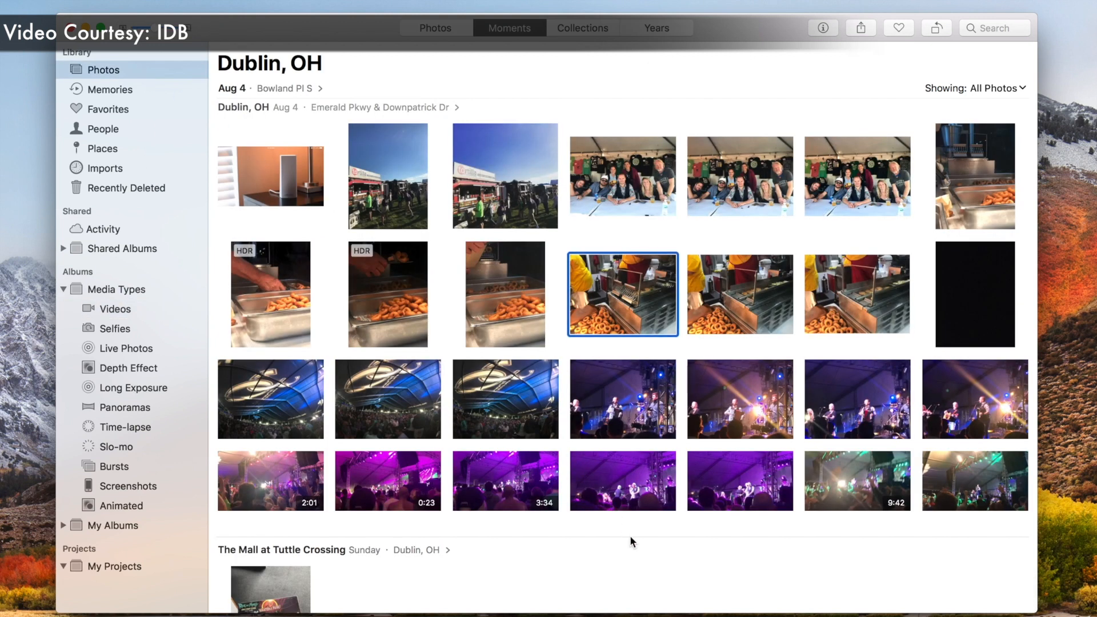
{"action": "left_click", "coordinate": [455, 29]}
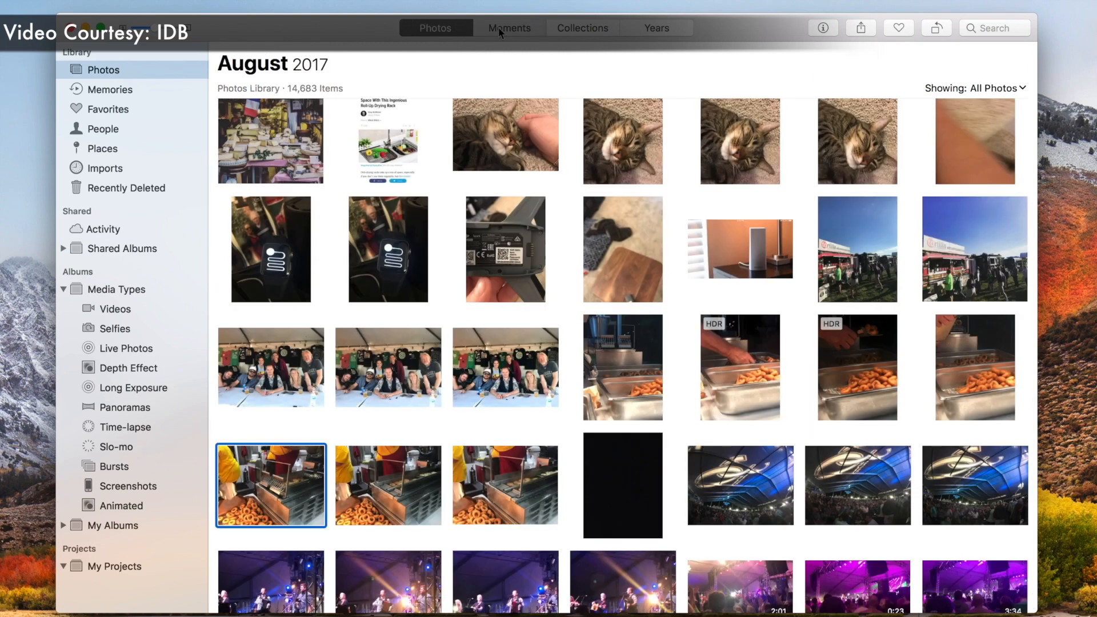
{"action": "left_click", "coordinate": [498, 26]}
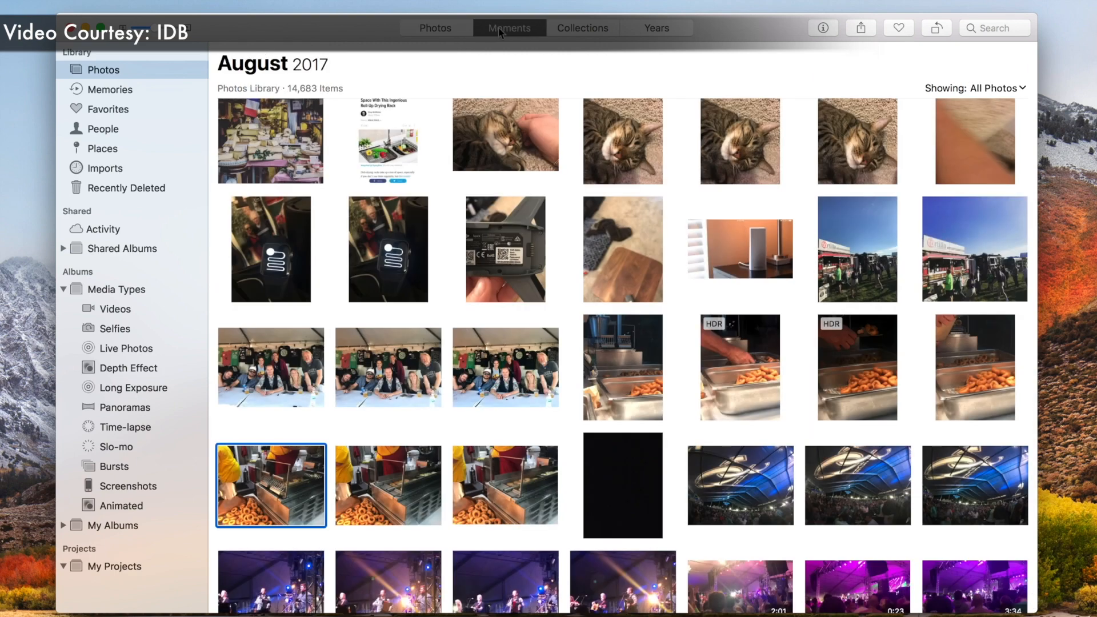
Step: View the photo library grouped by Collections and by Years, and return to the Moments view
{"action": "left_click", "coordinate": [567, 32]}
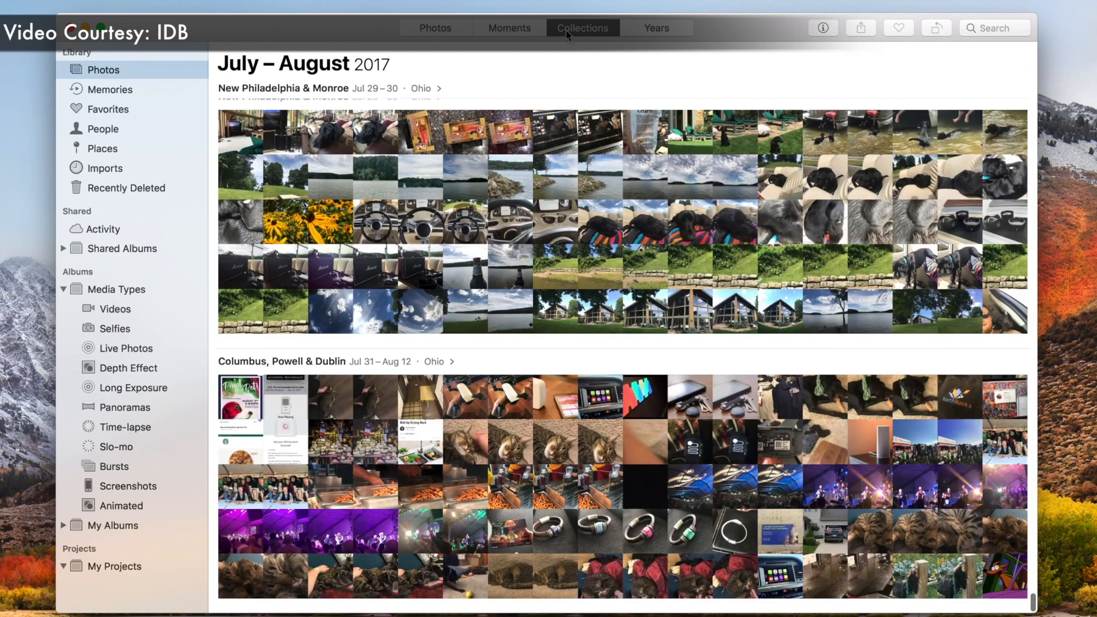
{"action": "left_click", "coordinate": [636, 28]}
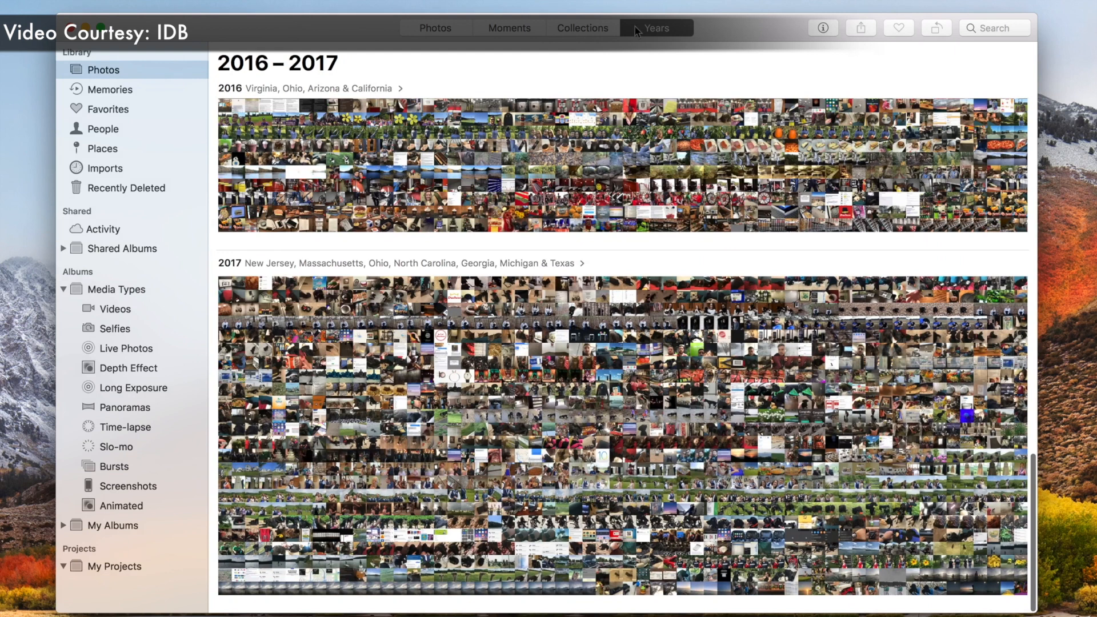
{"action": "left_click", "coordinate": [522, 30]}
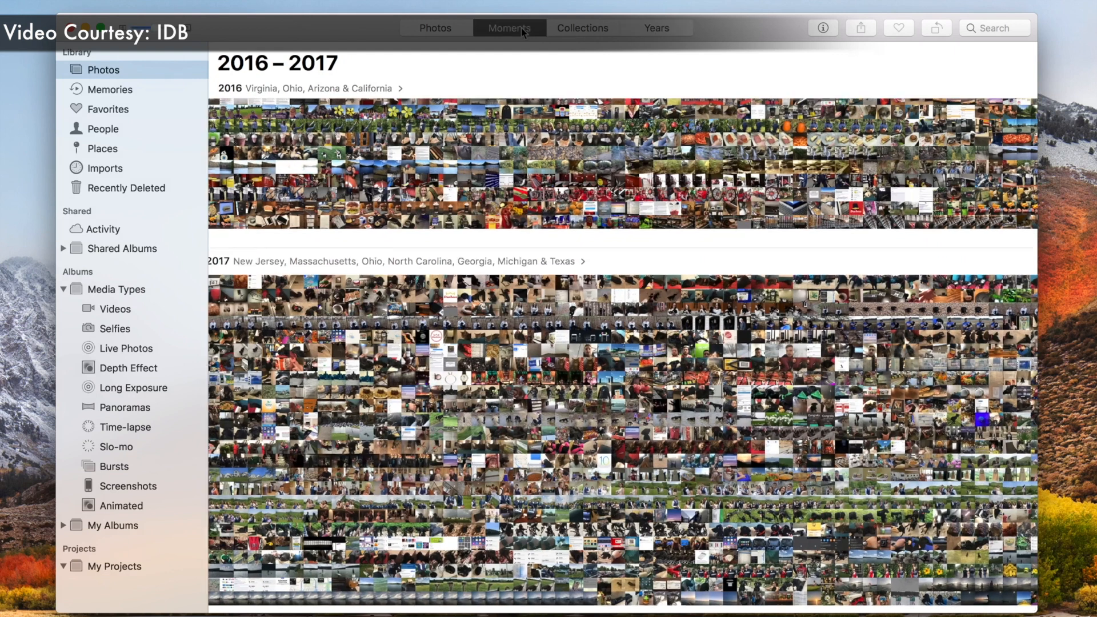
{"action": "left_click", "coordinate": [672, 296]}
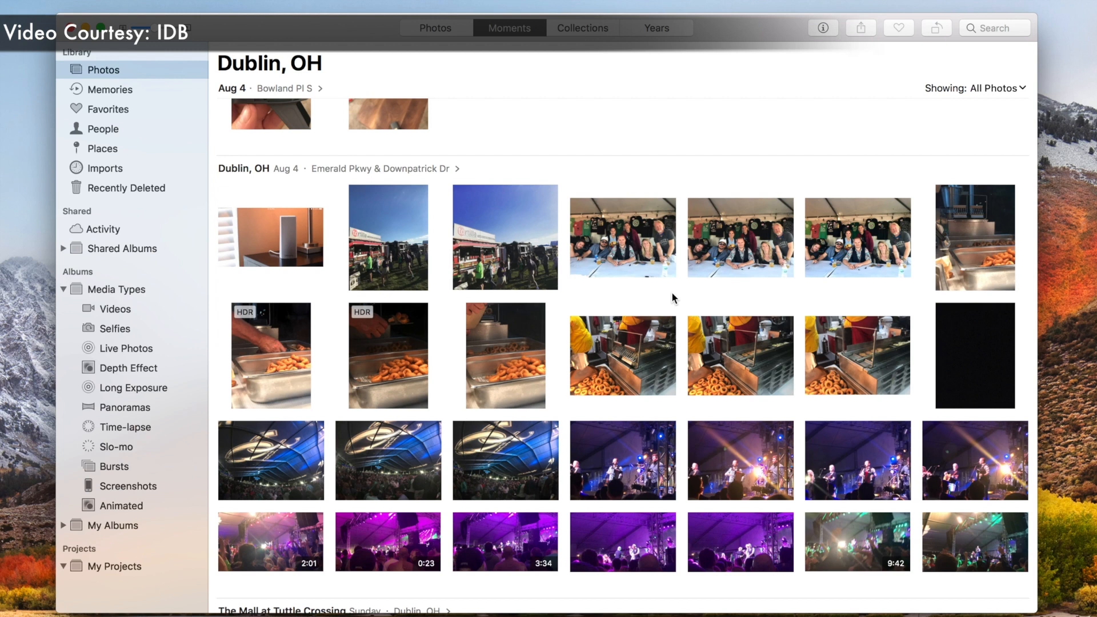
{"action": "left_click", "coordinate": [627, 231]}
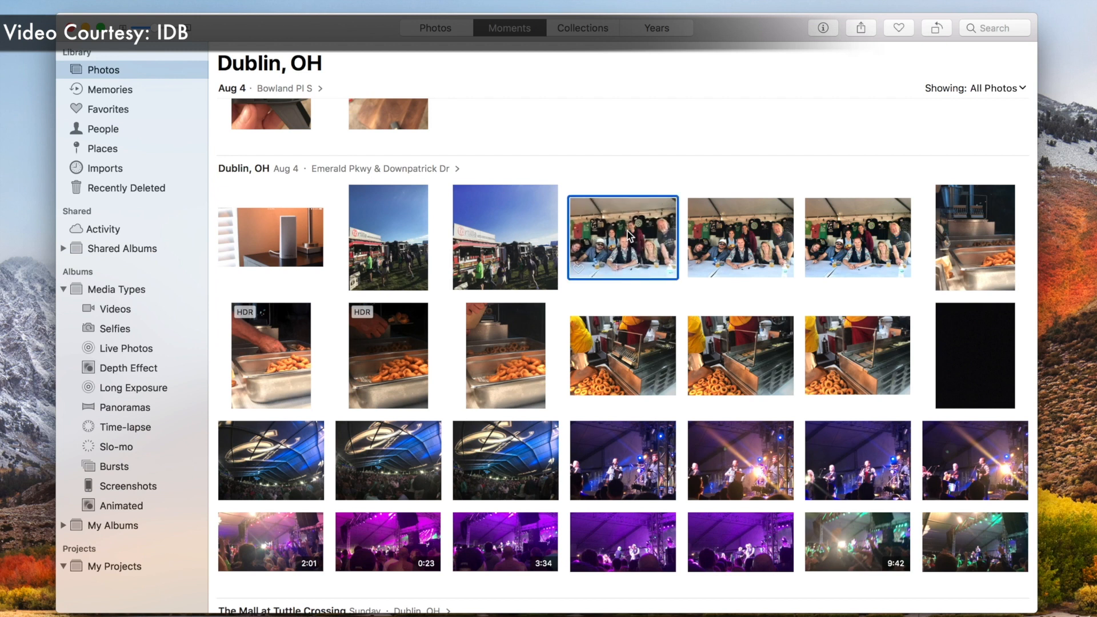
{"action": "double_click", "coordinate": [628, 231]}
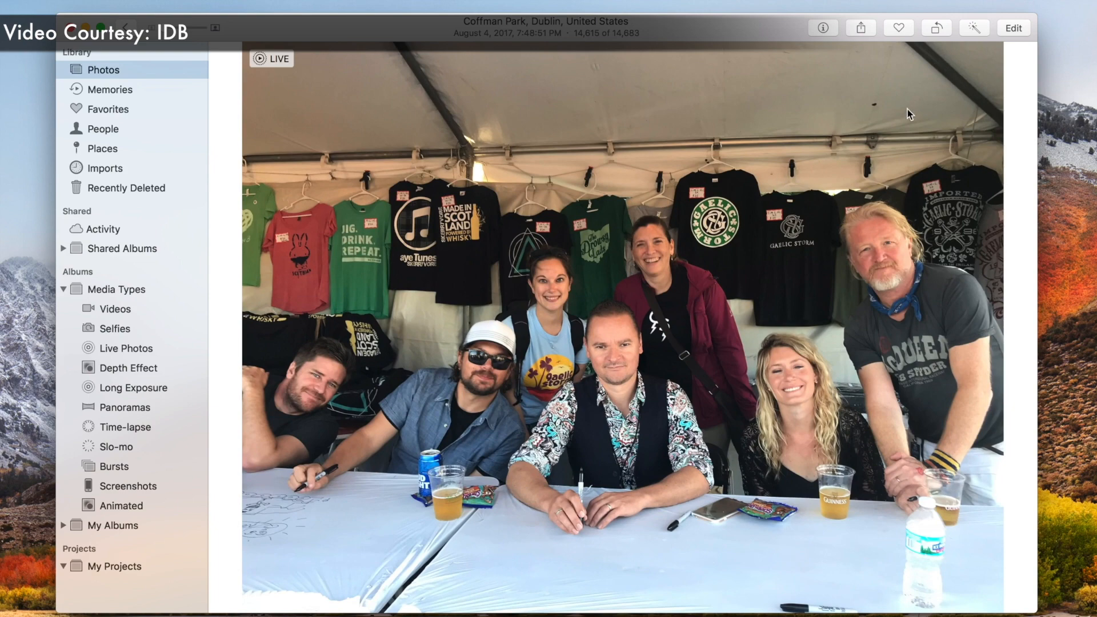
{"action": "left_click", "coordinate": [978, 31]}
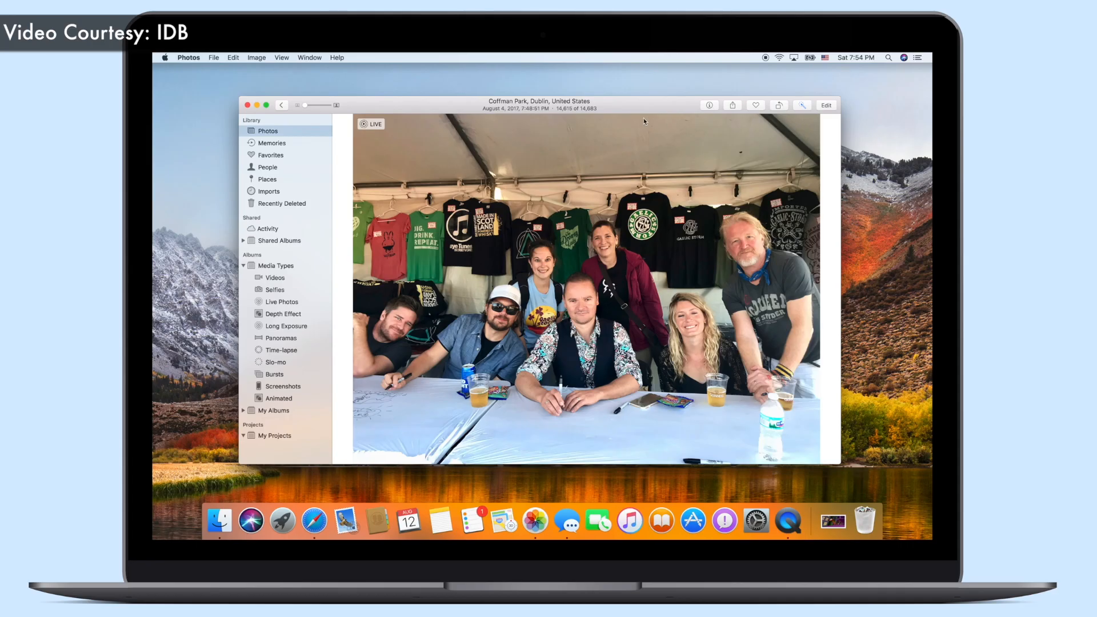
Step: Return to the Moments view and look at the search field and the filter options for the shown photos
{"action": "left_click", "coordinate": [281, 105]}
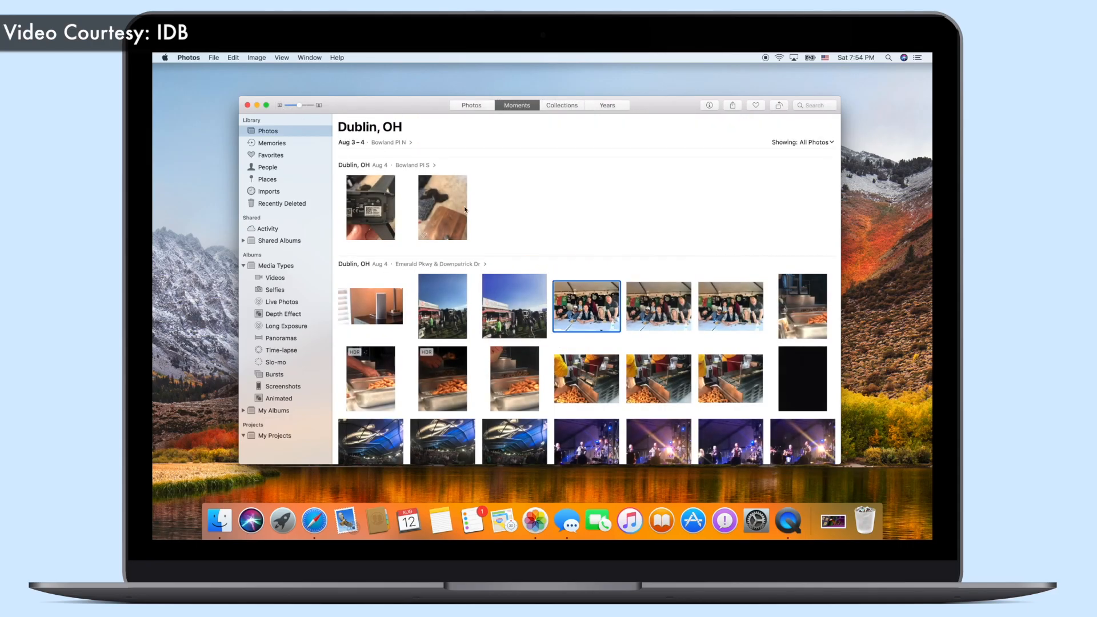
{"action": "scroll", "coordinate": [593, 281], "scroll_direction": "down", "scroll_amount": 2}
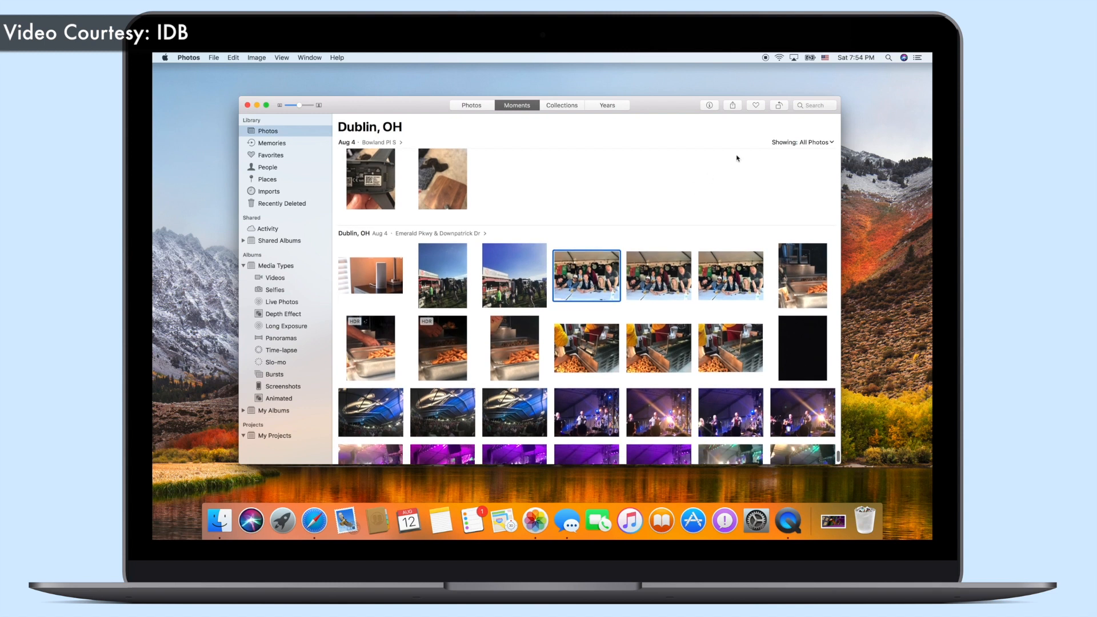
{"action": "left_click", "coordinate": [805, 107]}
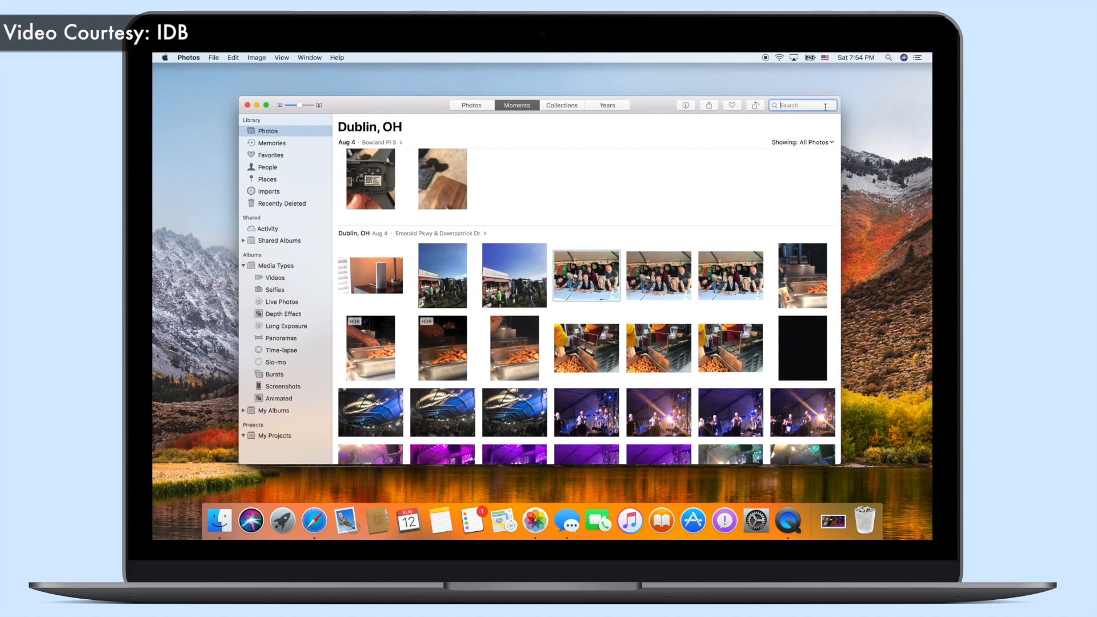
{"action": "left_click", "coordinate": [830, 142]}
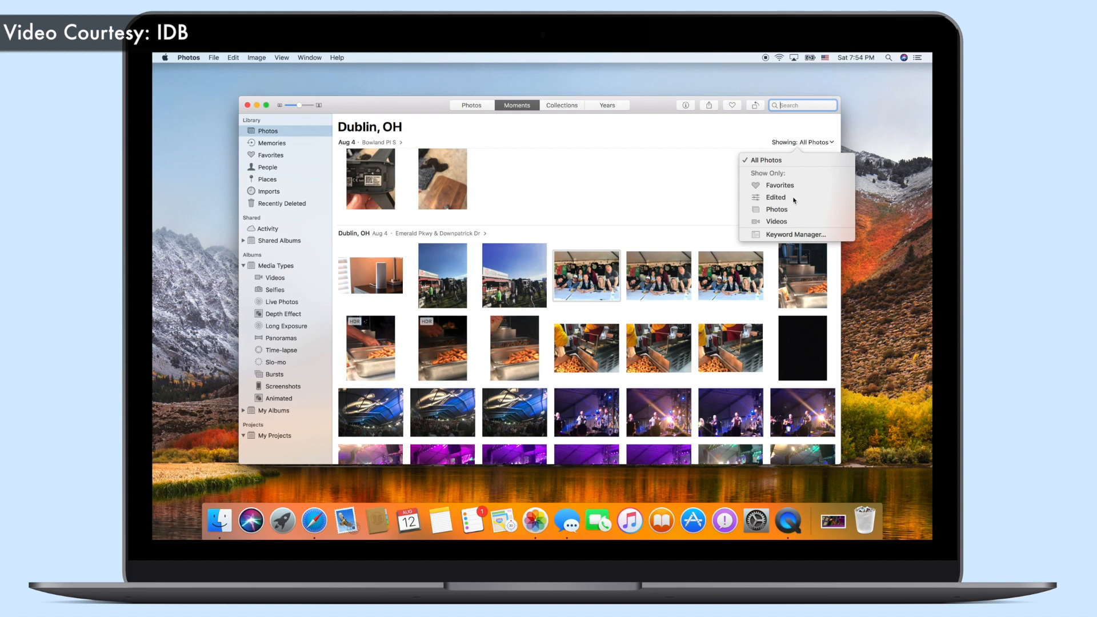
{"action": "left_click", "coordinate": [715, 195]}
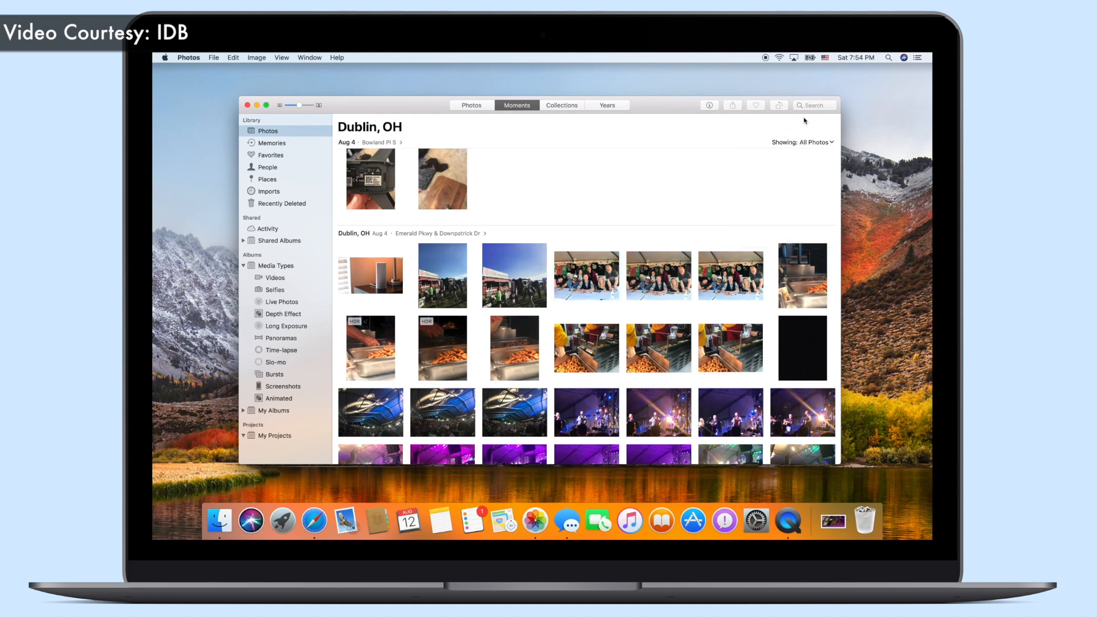
{"action": "left_click", "coordinate": [816, 106]}
{"action": "left_click", "coordinate": [753, 164]}
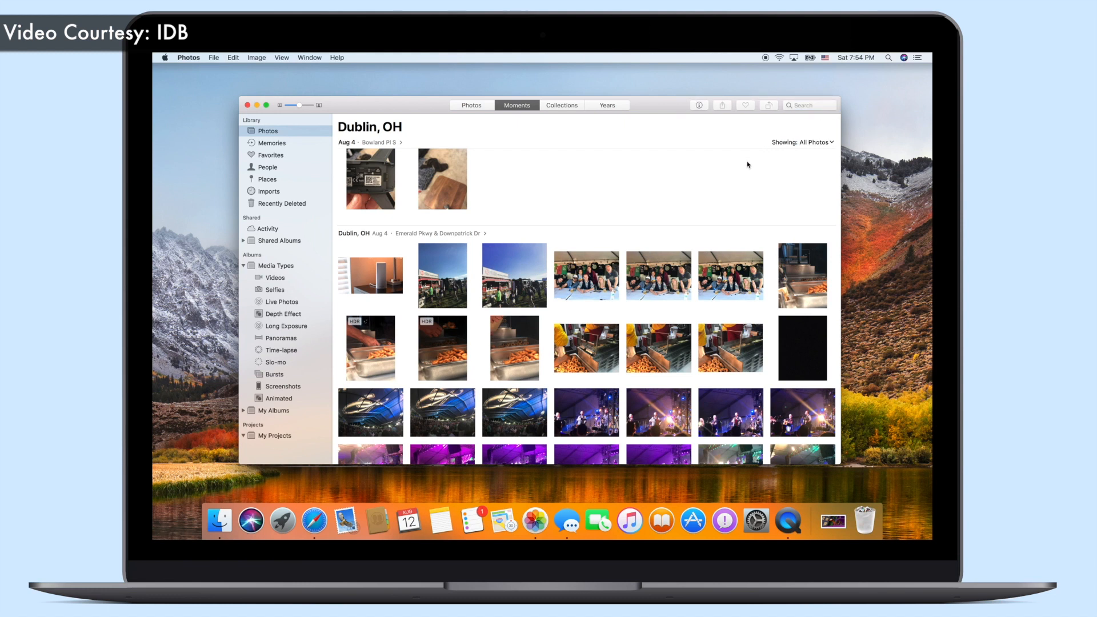
Step: Select the first two group photos together, rotate both a quarter turn, and rotate them back upright
{"action": "left_click", "coordinate": [594, 273]}
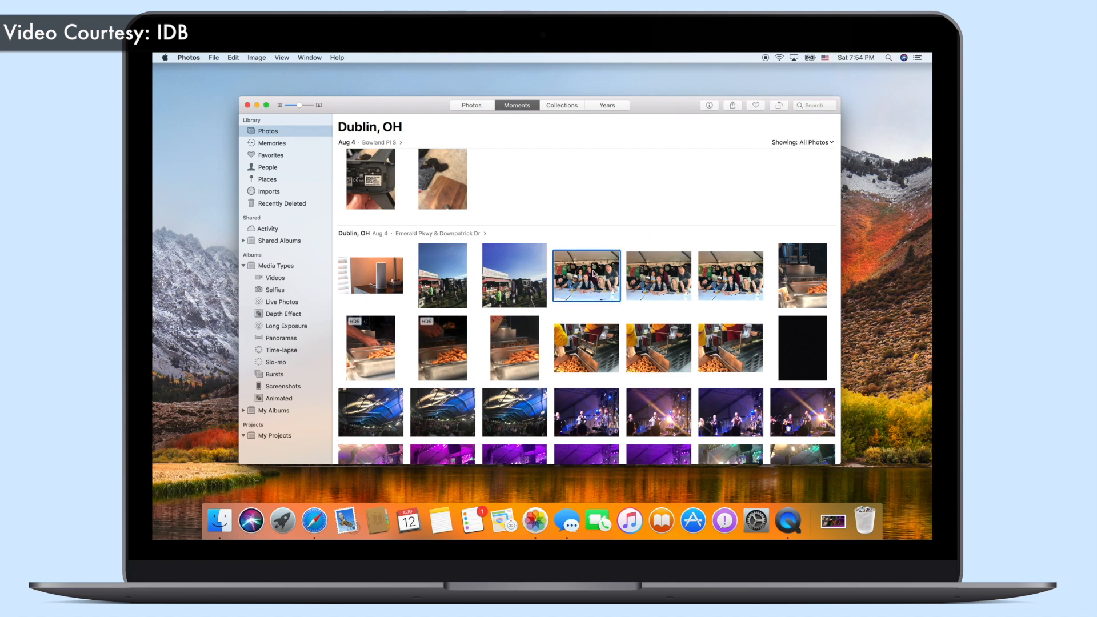
{"action": "left_click", "coordinate": [656, 274], "text": "super"}
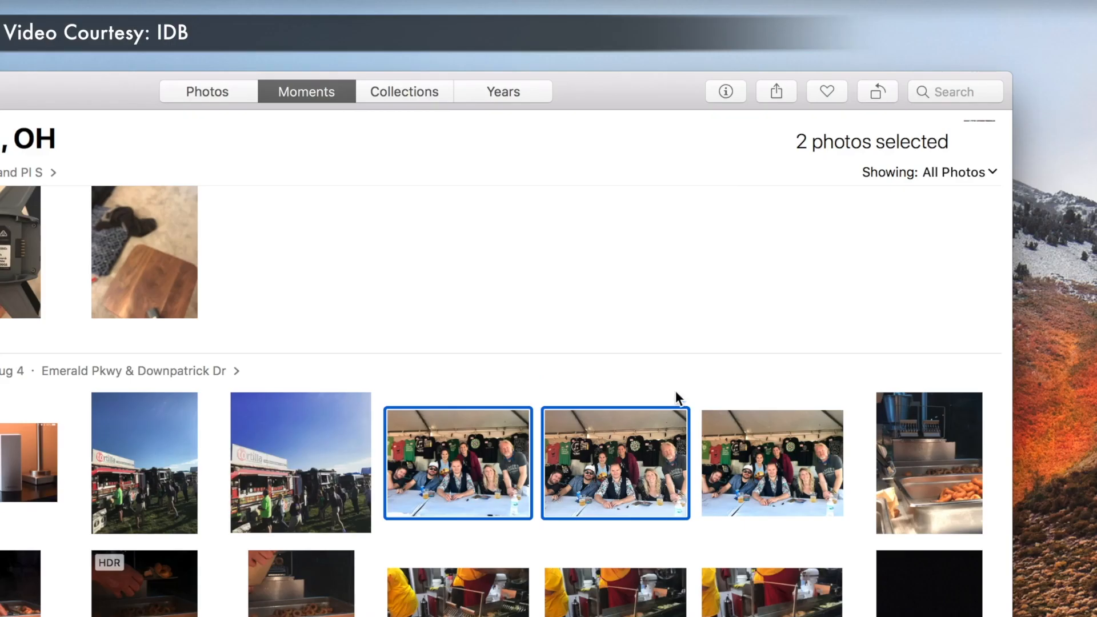
{"action": "left_click", "coordinate": [877, 94]}
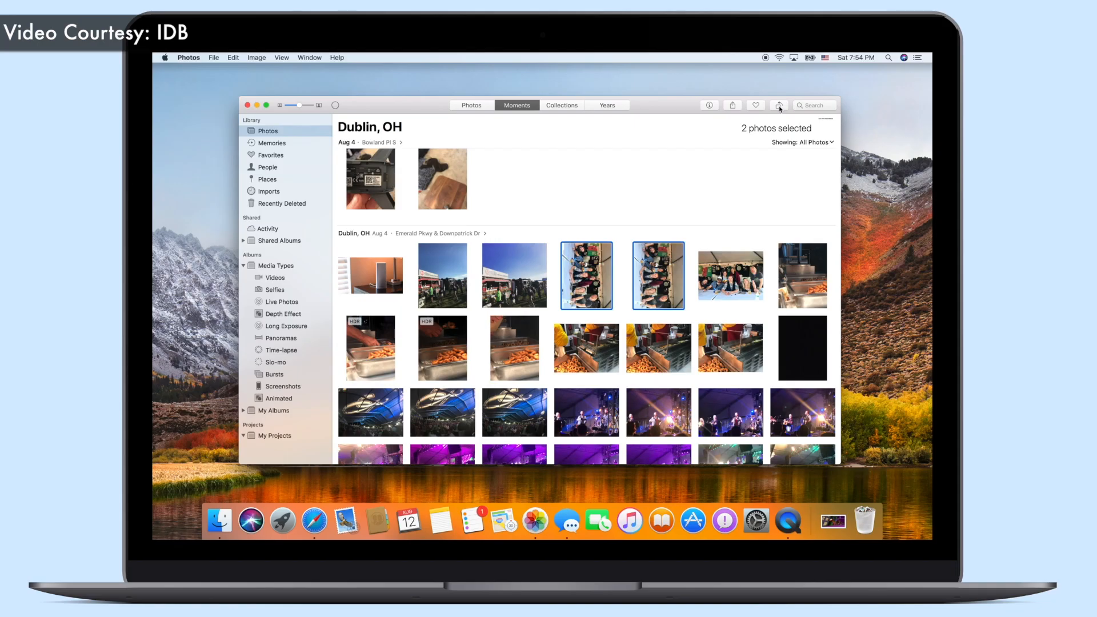
{"action": "left_click", "coordinate": [779, 106]}
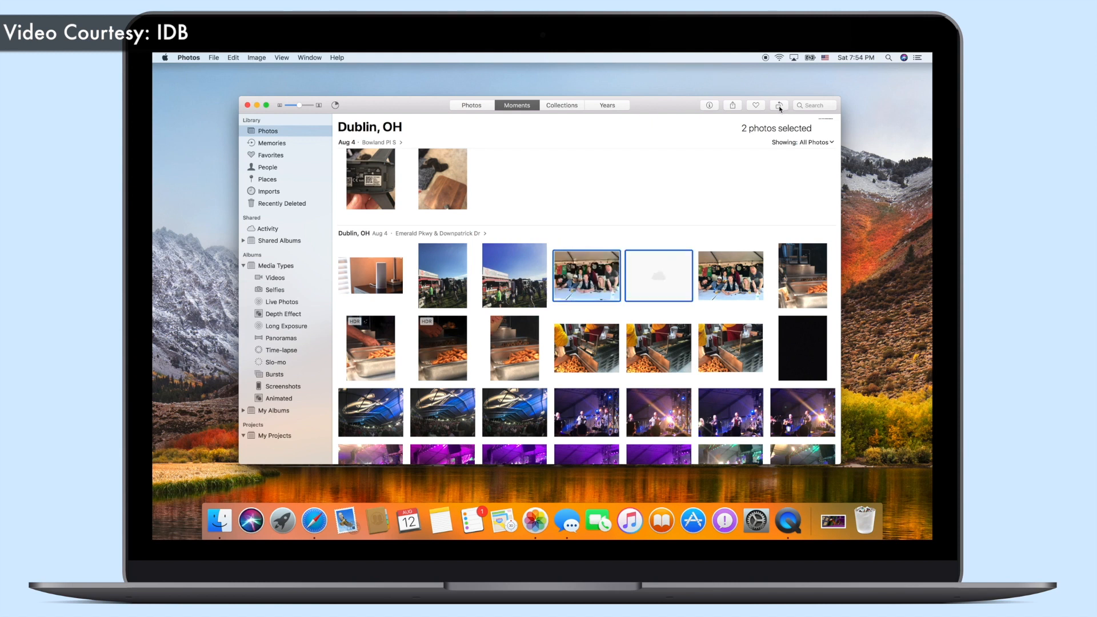
Step: Mark the two selected group photos as favorites and export copies of both to the desktop
{"action": "left_click", "coordinate": [758, 106]}
{"action": "left_click_drag", "start_coordinate": [600, 269], "coordinate": [863, 208]}
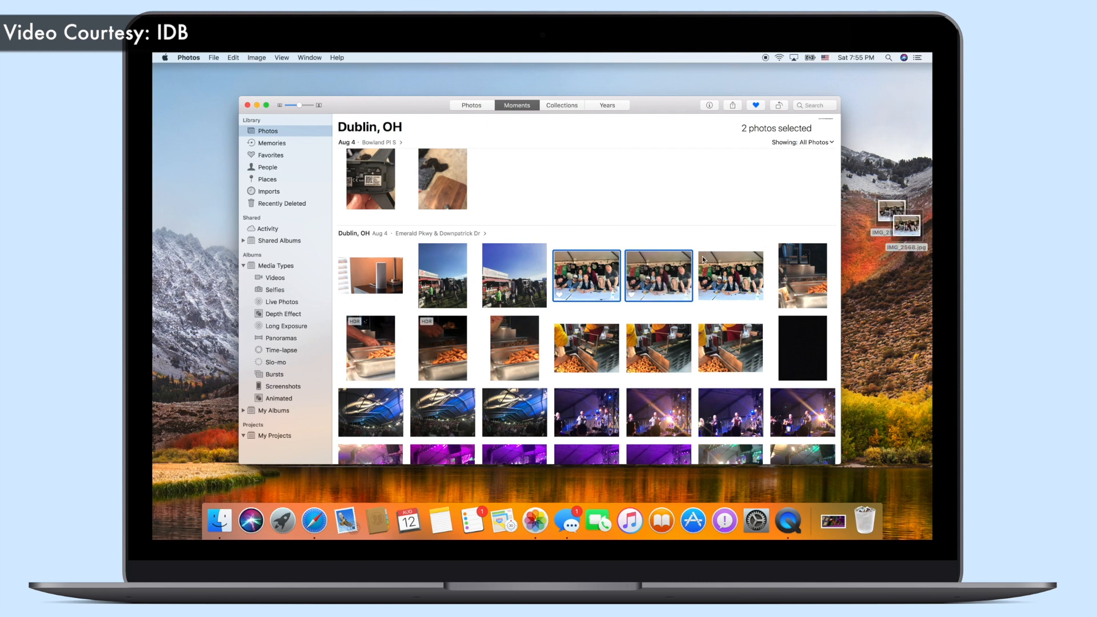
Step: Open the first group photo for editing and view its Filters and Crop tools before returning to Adjust
{"action": "double_click", "coordinate": [608, 274]}
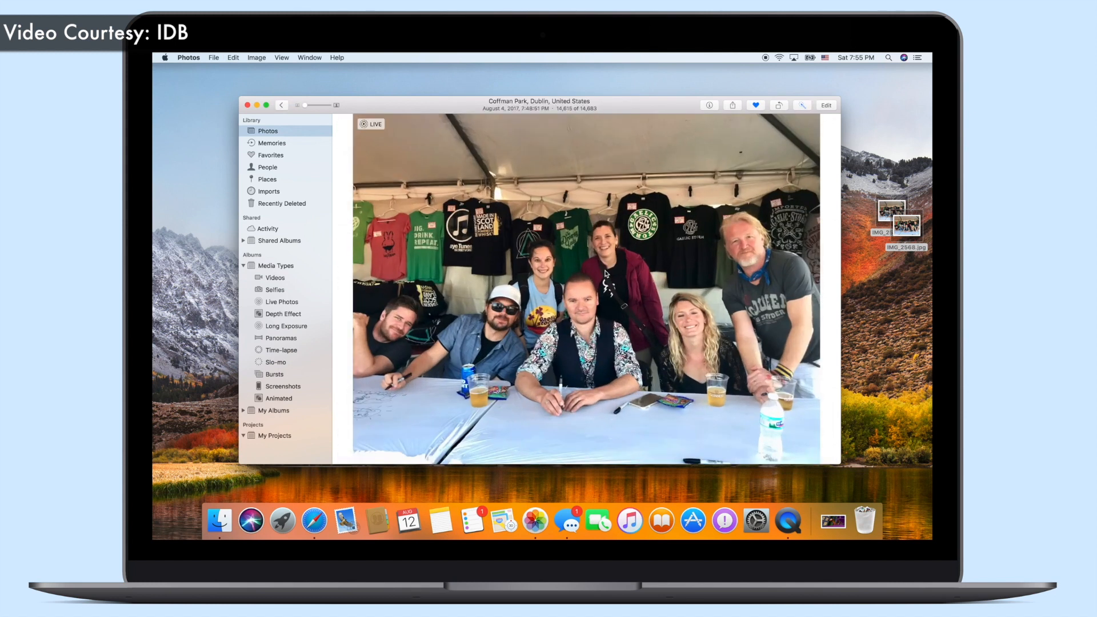
{"action": "left_click", "coordinate": [822, 108]}
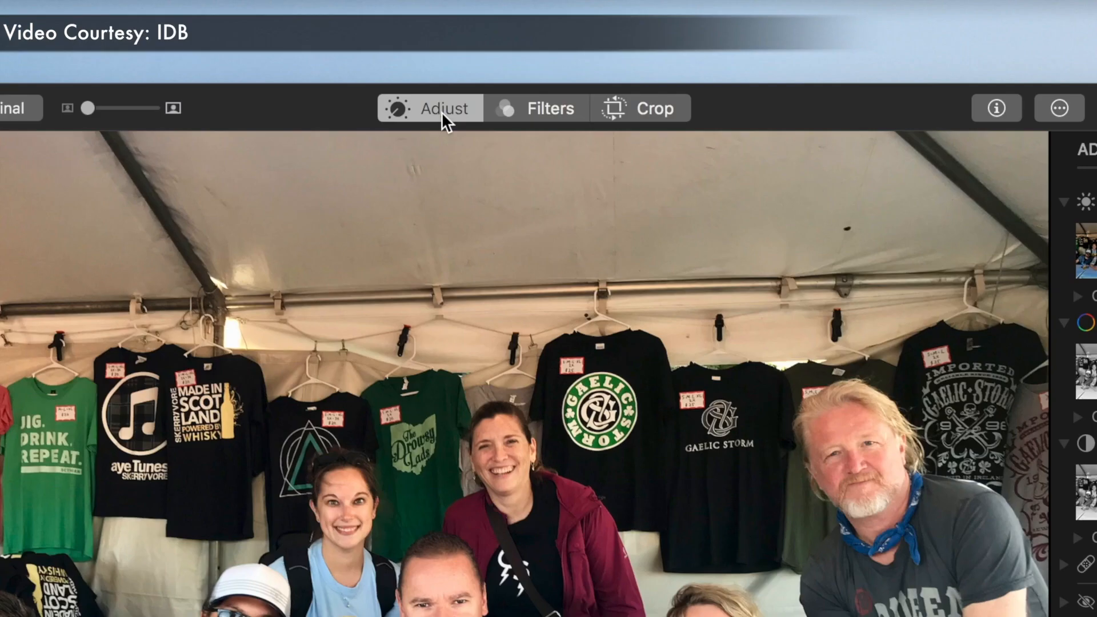
{"action": "left_click", "coordinate": [528, 108]}
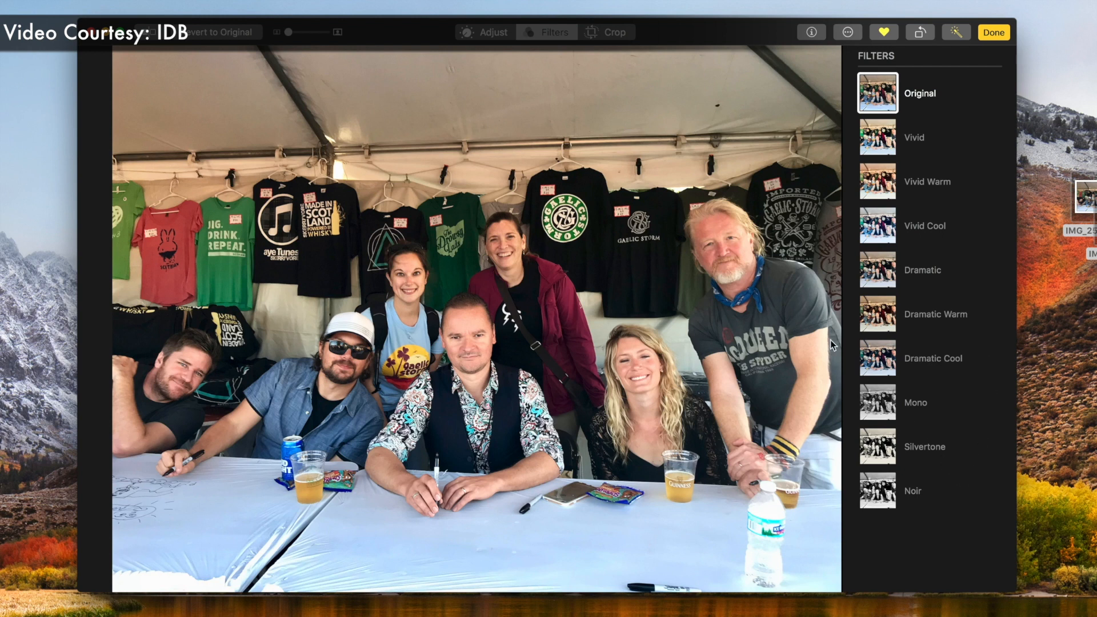
{"action": "left_click", "coordinate": [611, 33]}
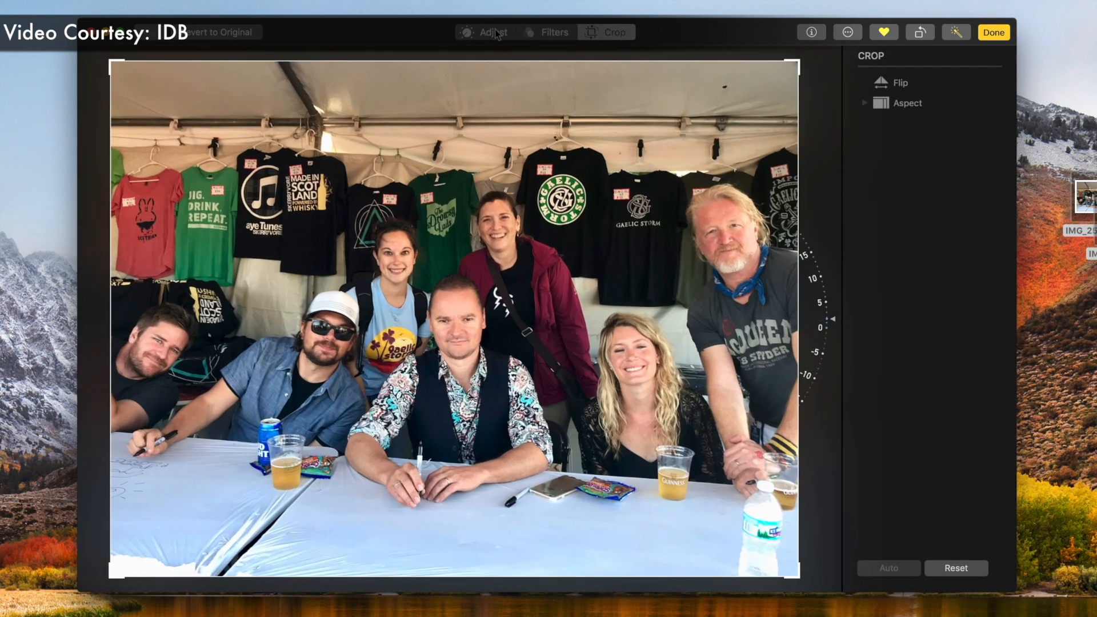
{"action": "left_click", "coordinate": [492, 33]}
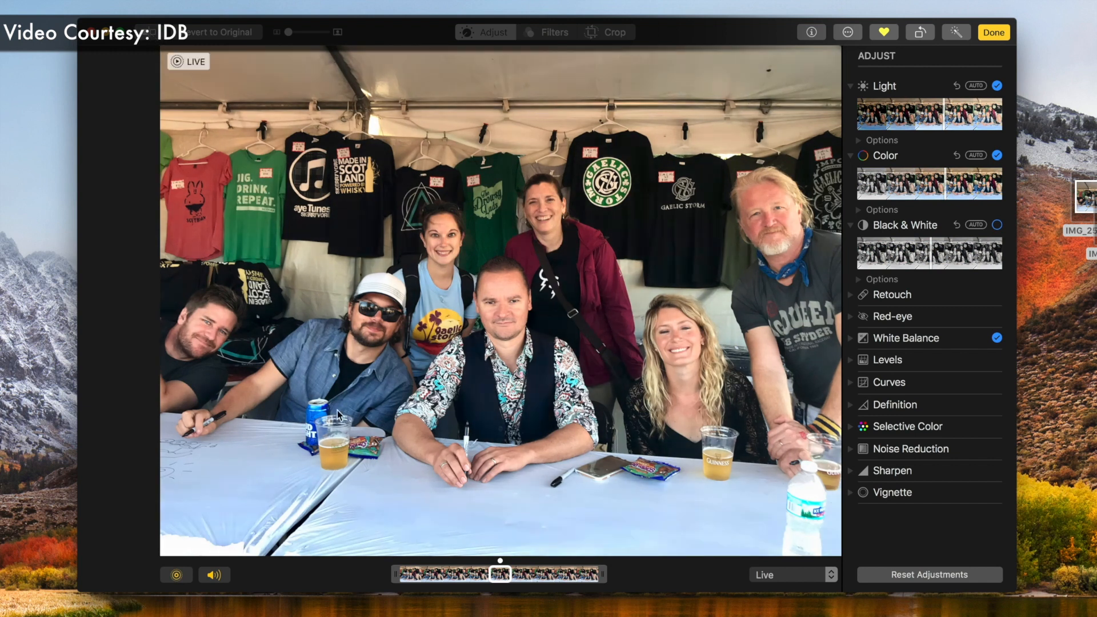
Step: Scrub the Live Photo's frame marker to an earlier frame and back to the original key frame, and mute its sound
{"action": "left_click_drag", "start_coordinate": [489, 574], "coordinate": [453, 574]}
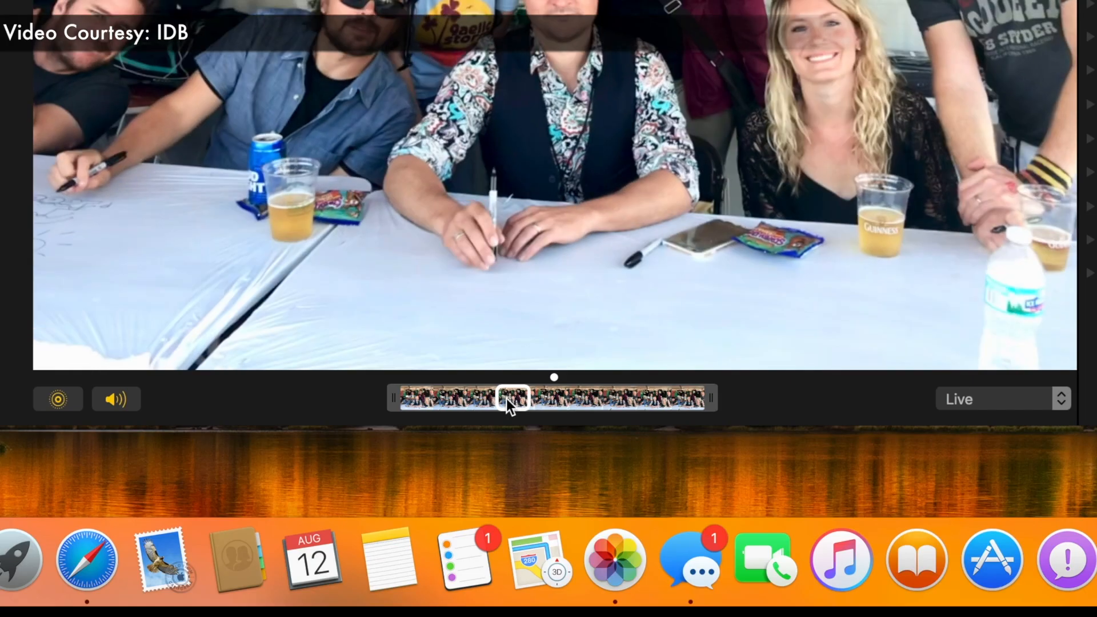
{"action": "left_click_drag", "start_coordinate": [480, 397], "coordinate": [557, 394]}
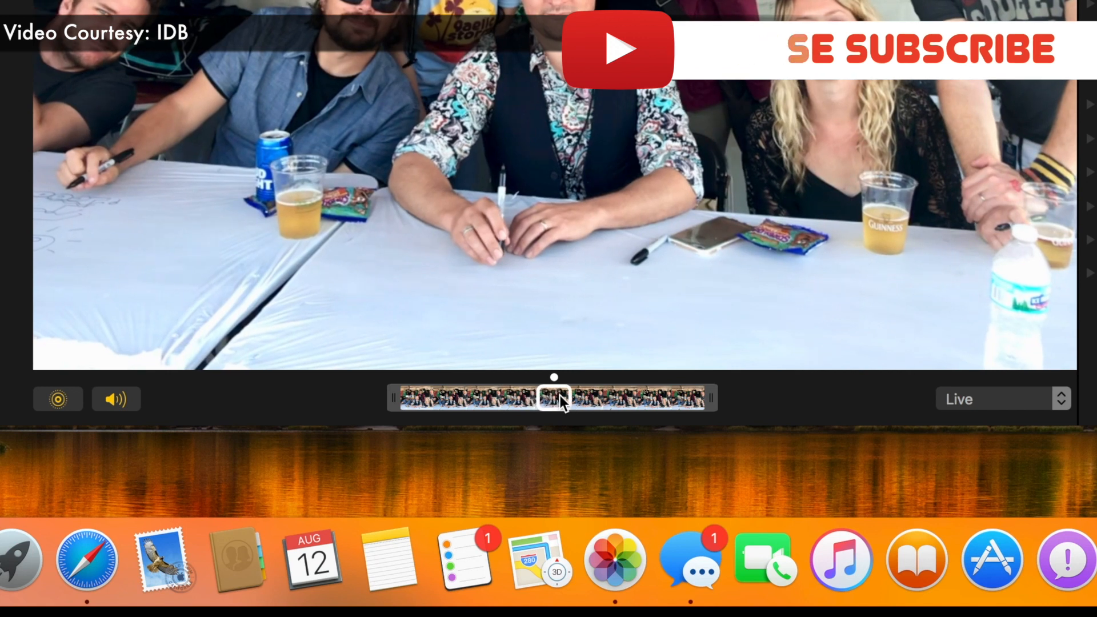
{"action": "left_click", "coordinate": [118, 400]}
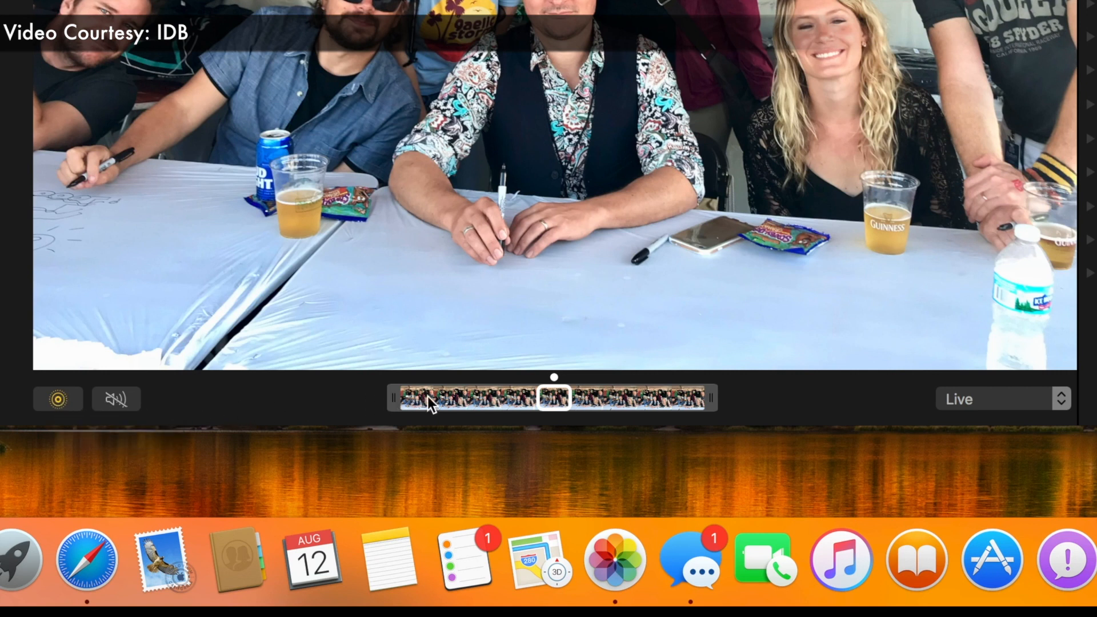
Step: View the Live Photo's effect options, including Loop, Bounce and Long Exposure, and keep Live
{"action": "left_click", "coordinate": [977, 399]}
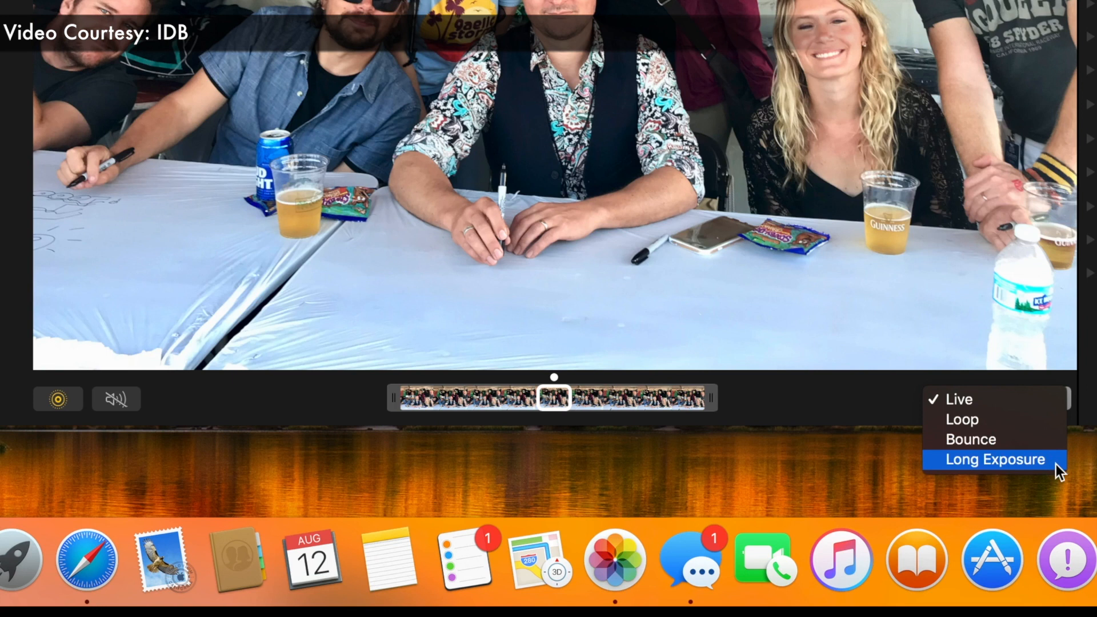
{"action": "left_click", "coordinate": [883, 396]}
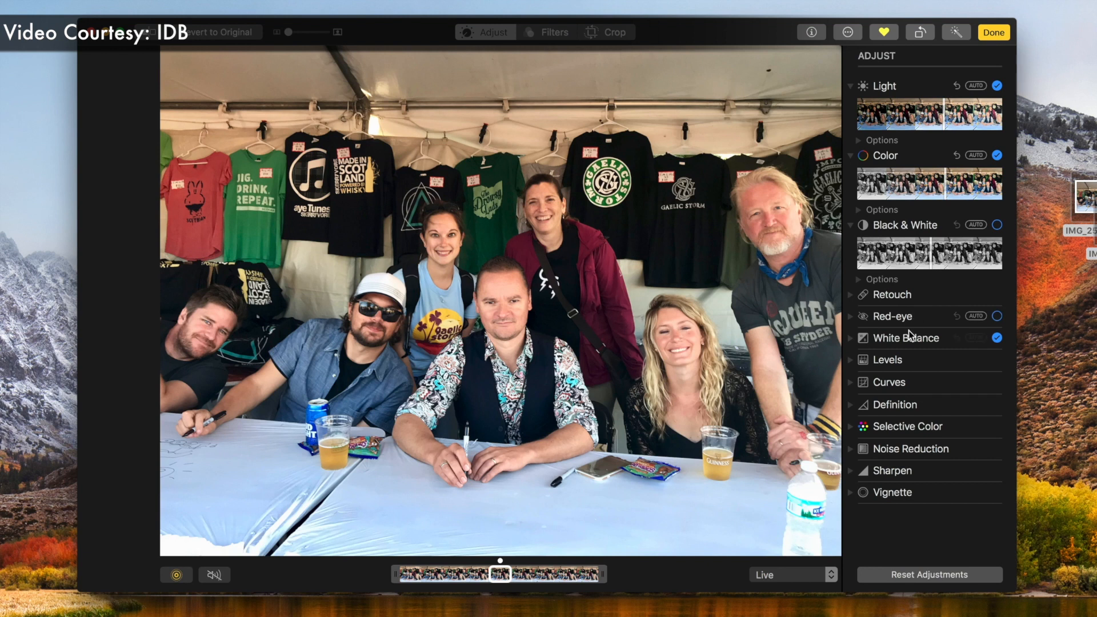
Step: In Selective Color, sample a custom hue from the background behind the group and shift its Hue to 10.65
{"action": "left_click", "coordinate": [896, 427]}
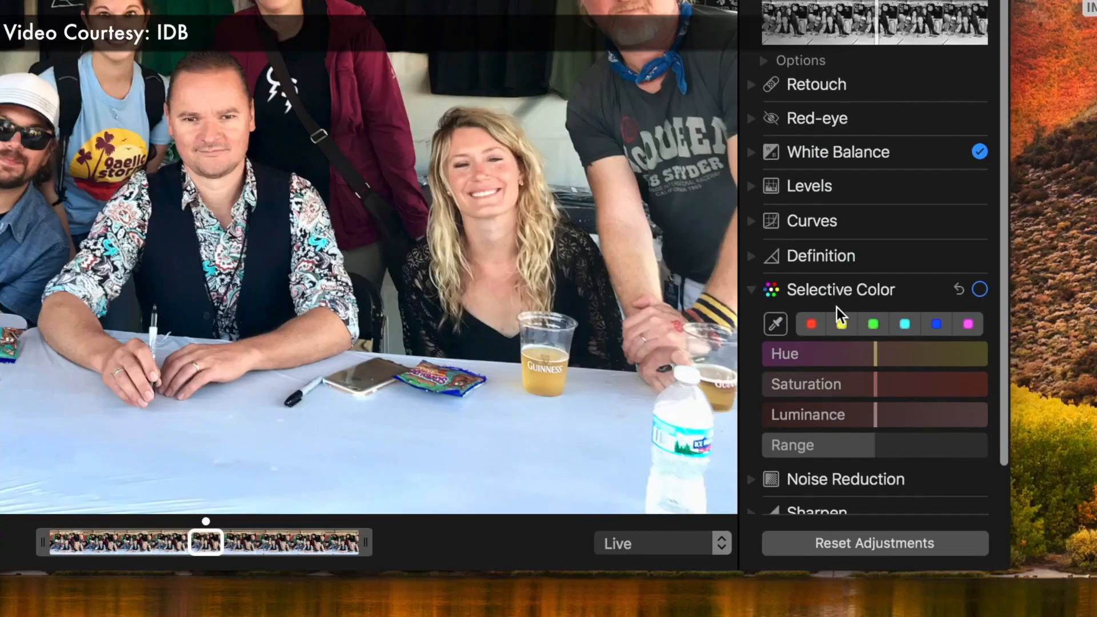
{"action": "scroll", "coordinate": [911, 440], "scroll_direction": "down", "scroll_amount": 2}
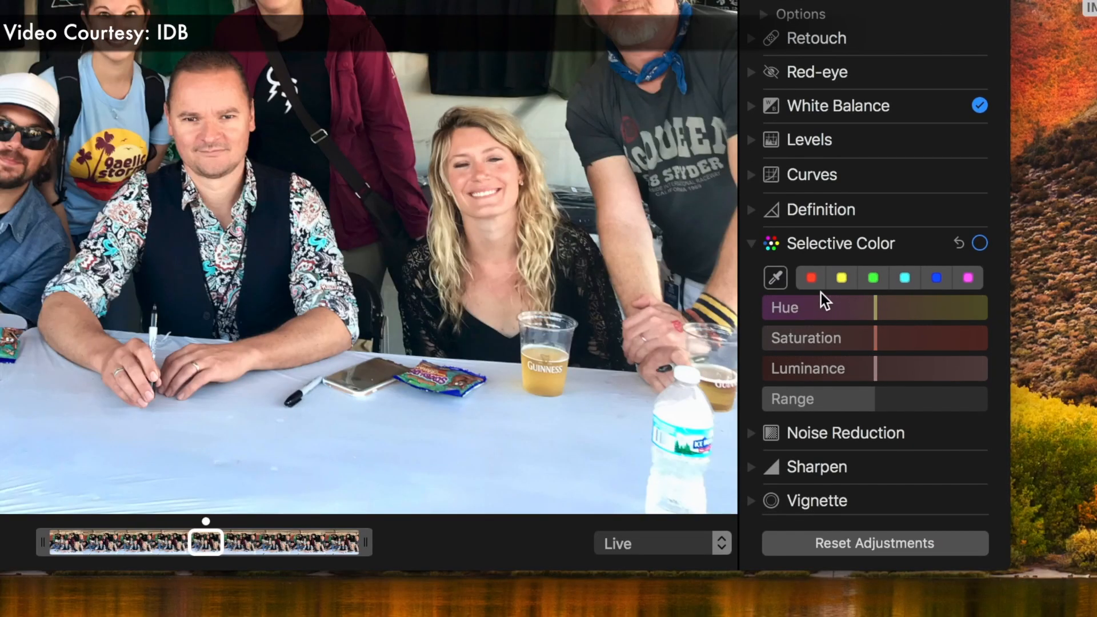
{"action": "left_click", "coordinate": [782, 281]}
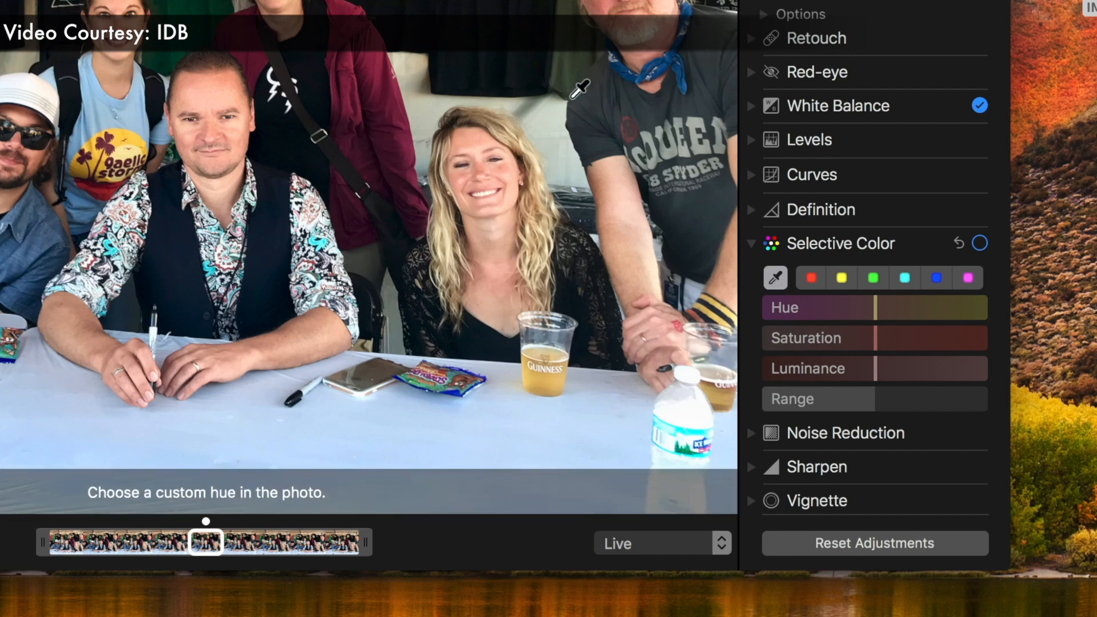
{"action": "left_click", "coordinate": [561, 63]}
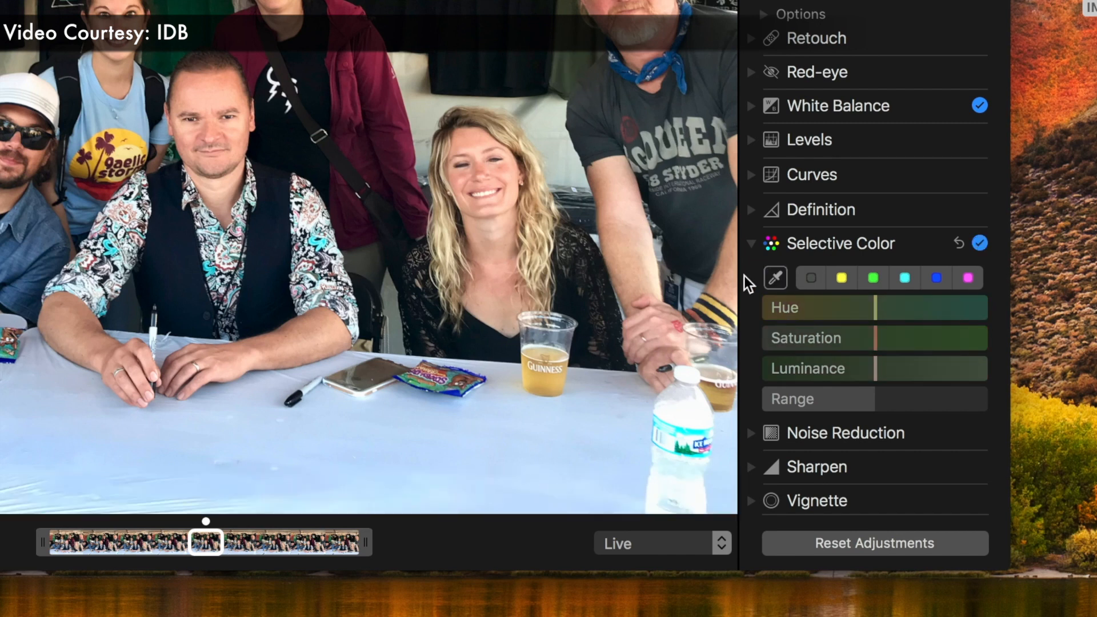
{"action": "left_click_drag", "start_coordinate": [876, 314], "coordinate": [817, 309]}
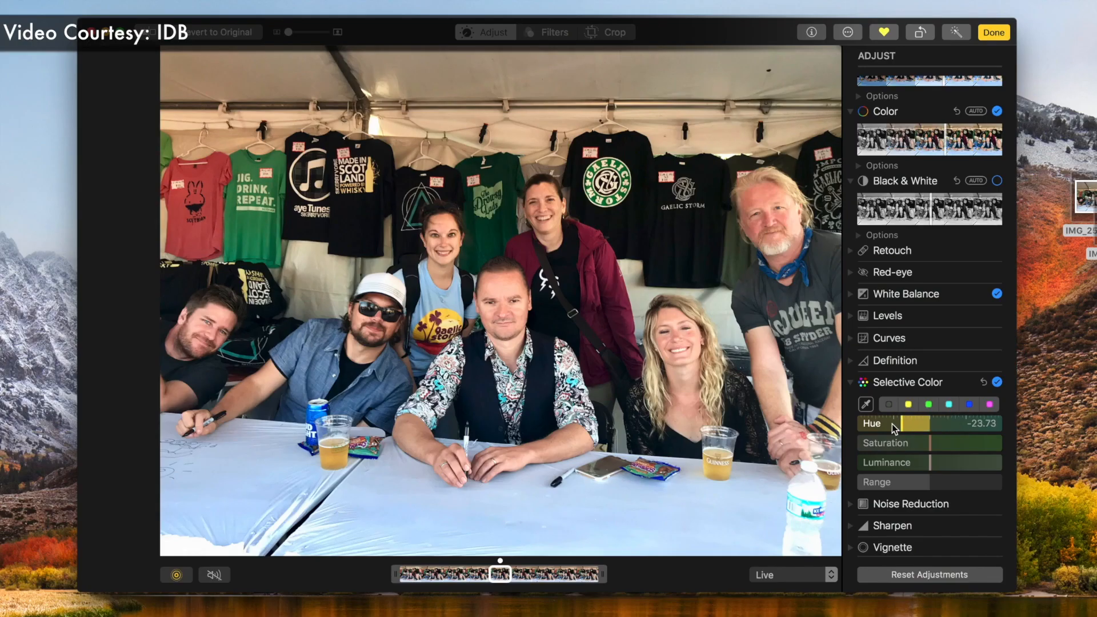
{"action": "left_click_drag", "start_coordinate": [894, 427], "coordinate": [942, 426]}
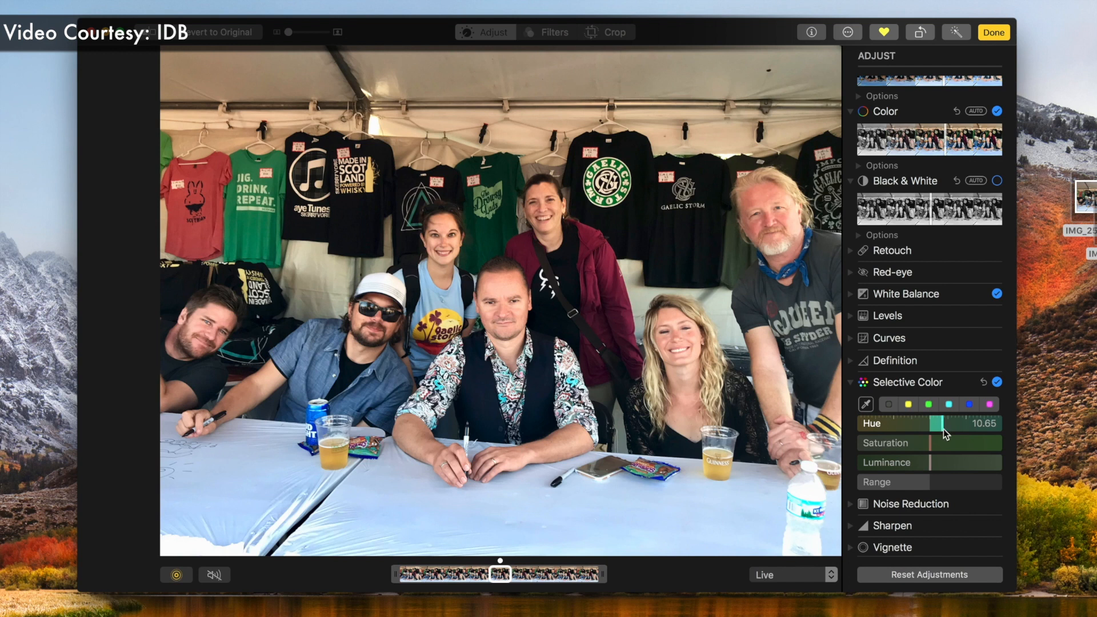
Step: Expand the Curves adjustment and place a control point near the middle of the RGB curve
{"action": "left_click", "coordinate": [849, 337]}
{"action": "mouse_move", "coordinate": [927, 459]}
{"action": "left_mouse_down"}
{"action": "mouse_move", "coordinate": [917, 443]}
{"action": "mouse_move", "coordinate": [906, 502]}
{"action": "mouse_move", "coordinate": [930, 500]}
{"action": "mouse_move", "coordinate": [961, 460]}
{"action": "mouse_move", "coordinate": [934, 456]}
{"action": "left_mouse_up"}
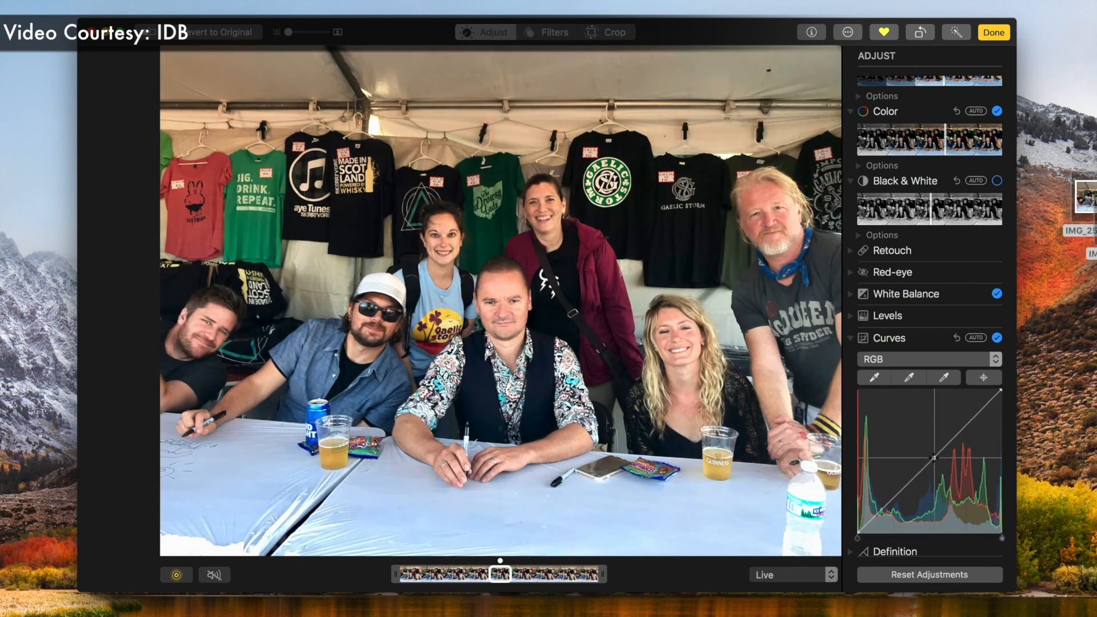
Step: View the Curves channel options, including Red, Green and Blue, and keep RGB
{"action": "scroll", "coordinate": [945, 519], "scroll_direction": "down", "scroll_amount": 3}
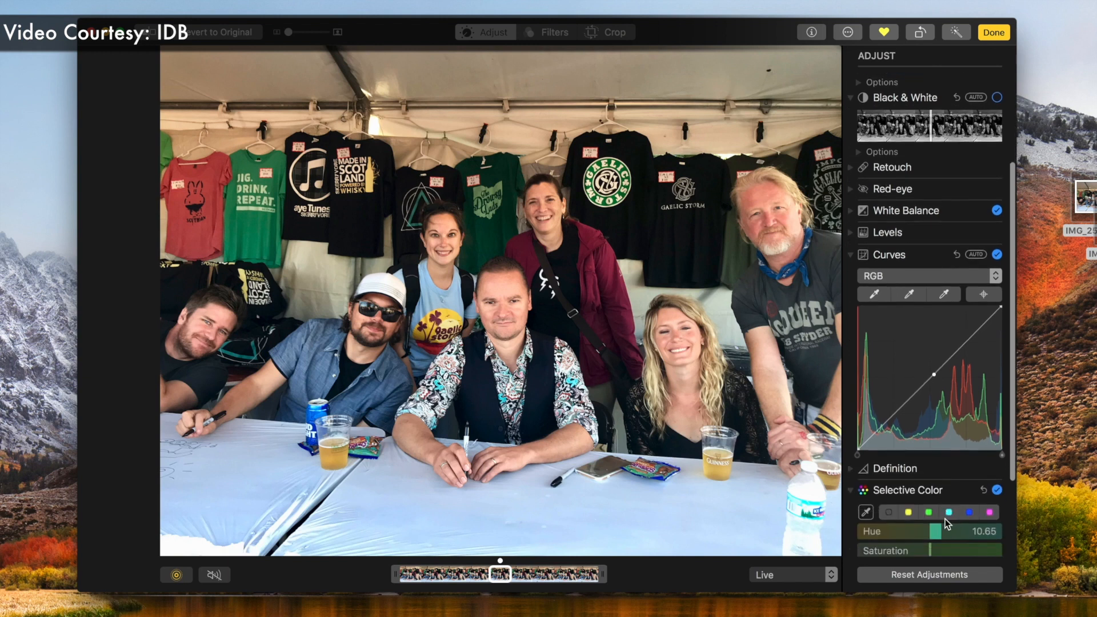
{"action": "scroll", "coordinate": [945, 518], "scroll_direction": "up", "scroll_amount": 1}
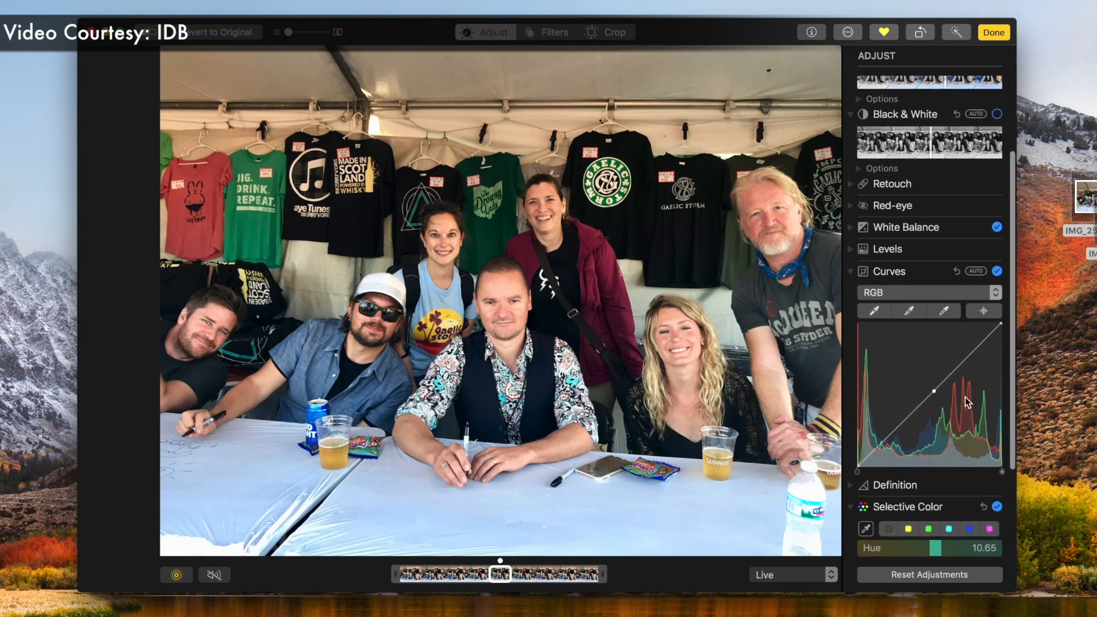
{"action": "left_click", "coordinate": [979, 292]}
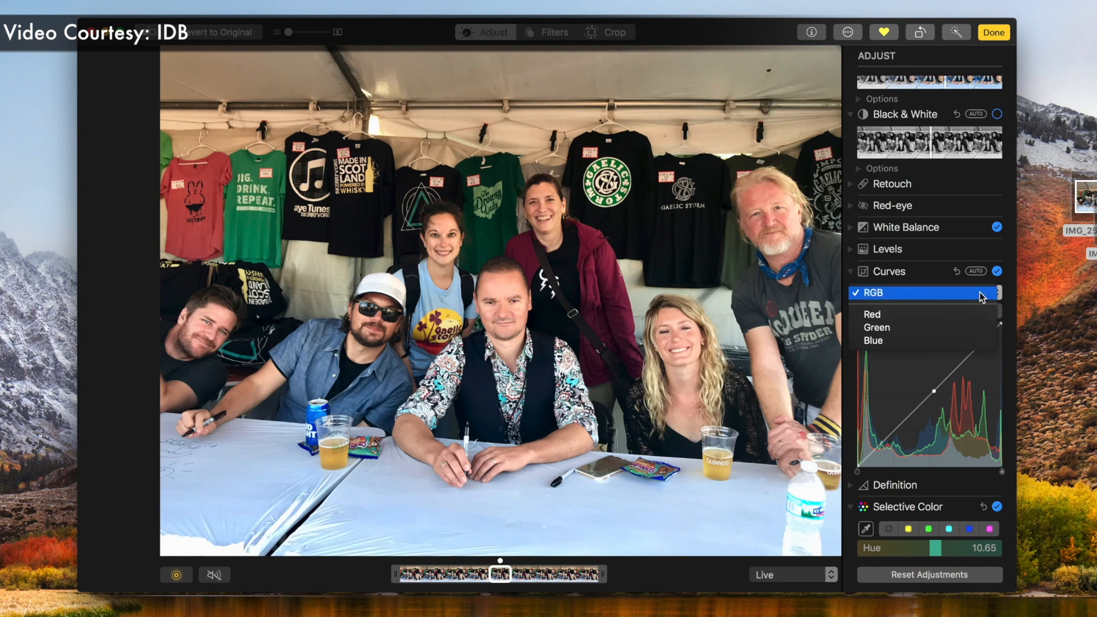
{"action": "left_click", "coordinate": [979, 292]}
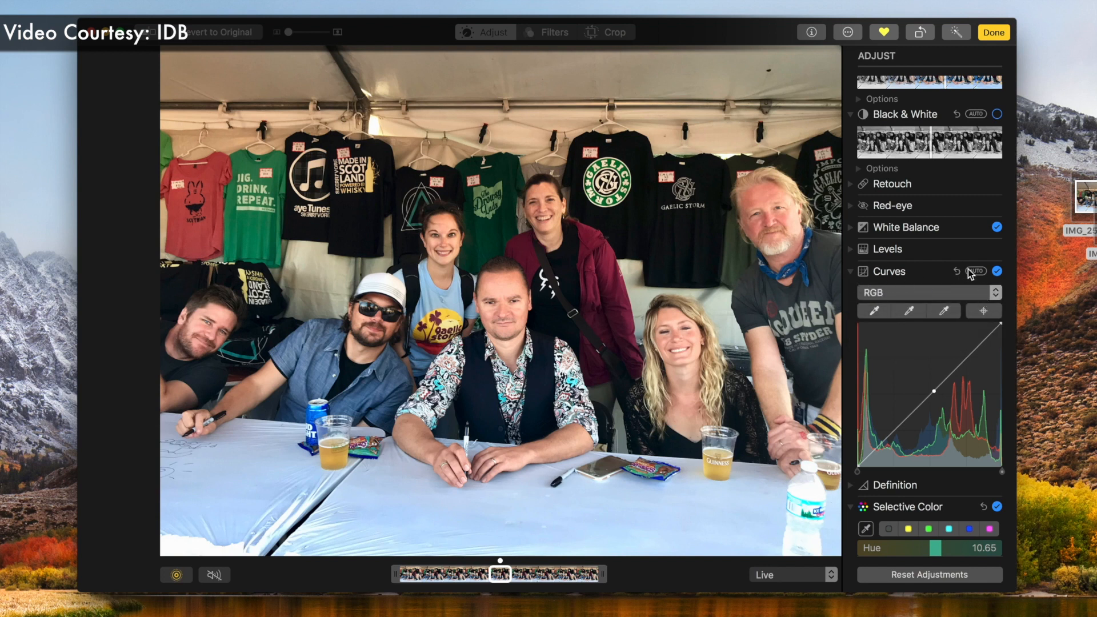
Step: Collapse the Curves and Selective Color adjustments and finish editing the photo
{"action": "left_click", "coordinate": [975, 271]}
{"action": "left_click", "coordinate": [849, 270]}
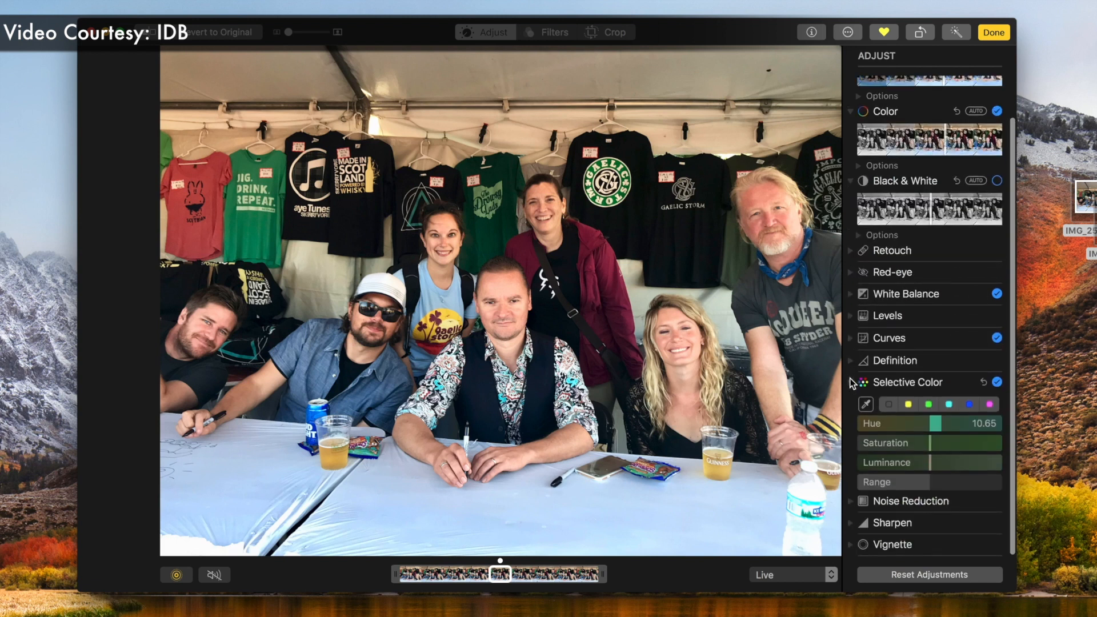
{"action": "left_click", "coordinate": [850, 382]}
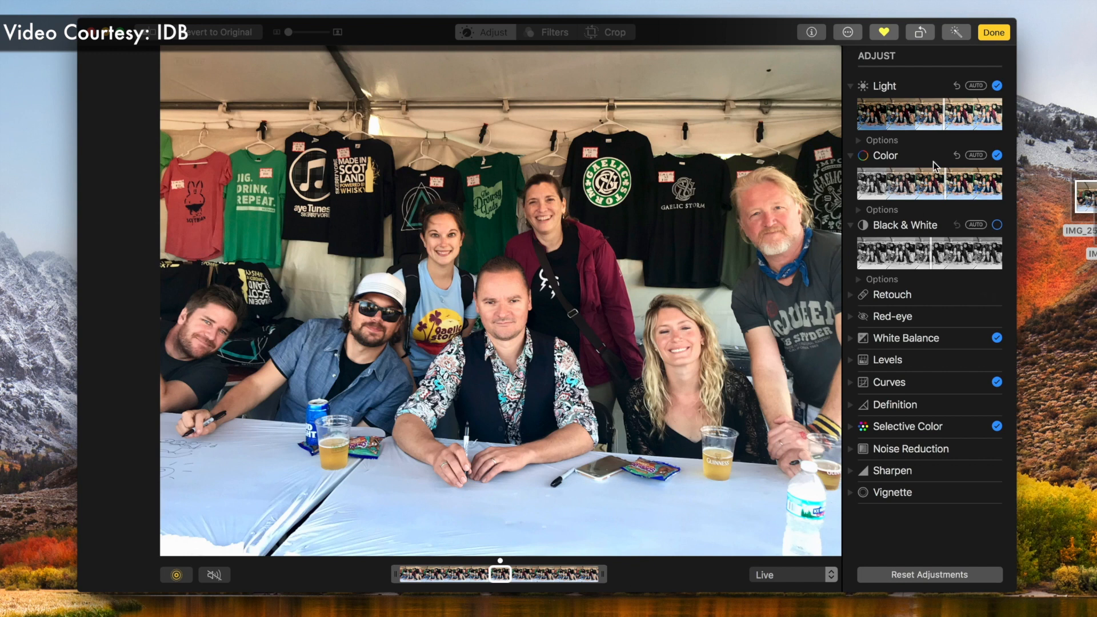
{"action": "left_click", "coordinate": [986, 36]}
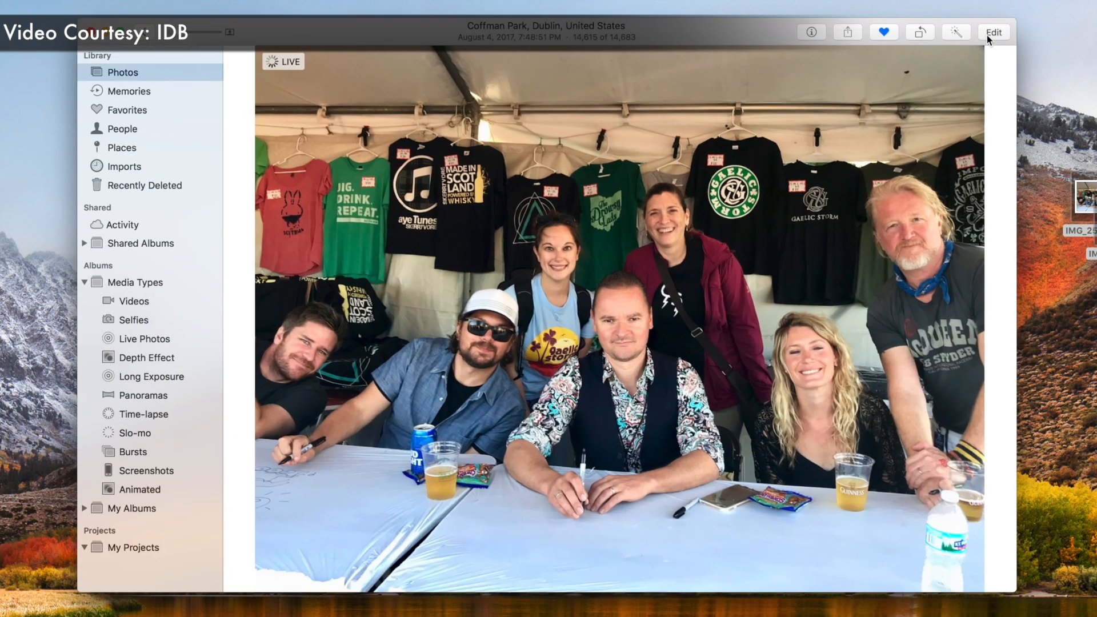
Step: Open the Extensions preferences from the photo's sharing options, view the Photos Editing extensions, and close the preferences
{"action": "left_click", "coordinate": [849, 33]}
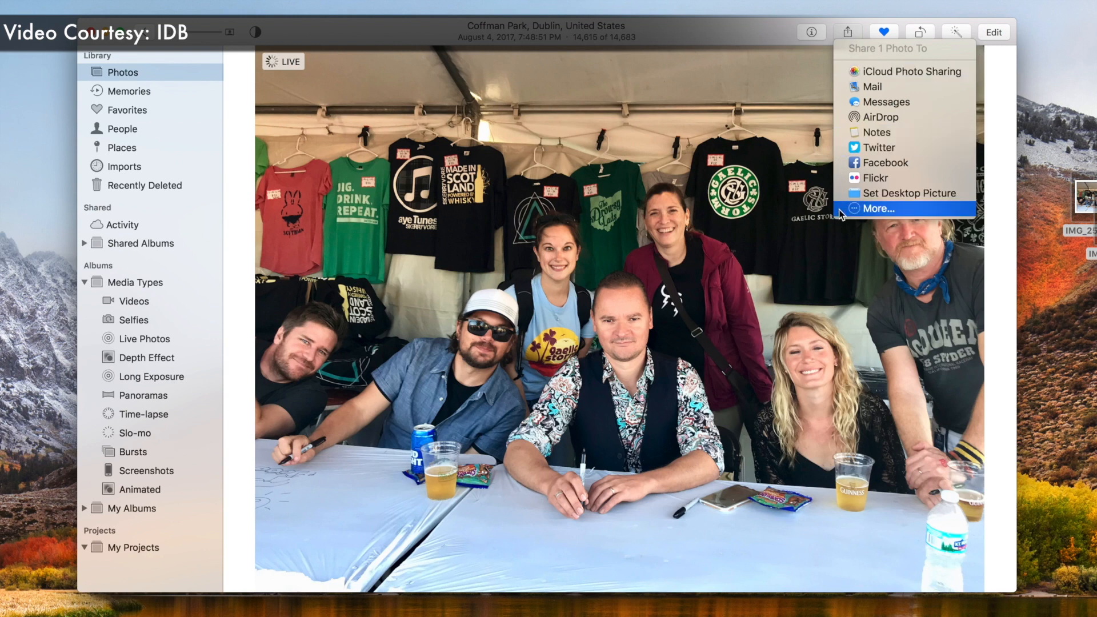
{"action": "left_click", "coordinate": [856, 209]}
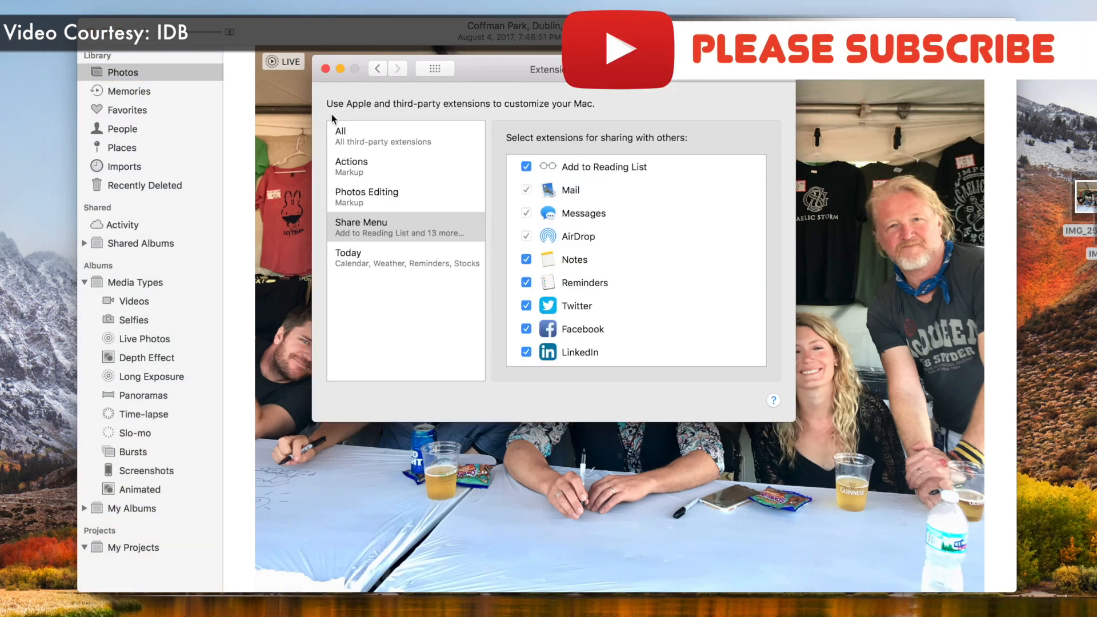
{"action": "left_click", "coordinate": [354, 194]}
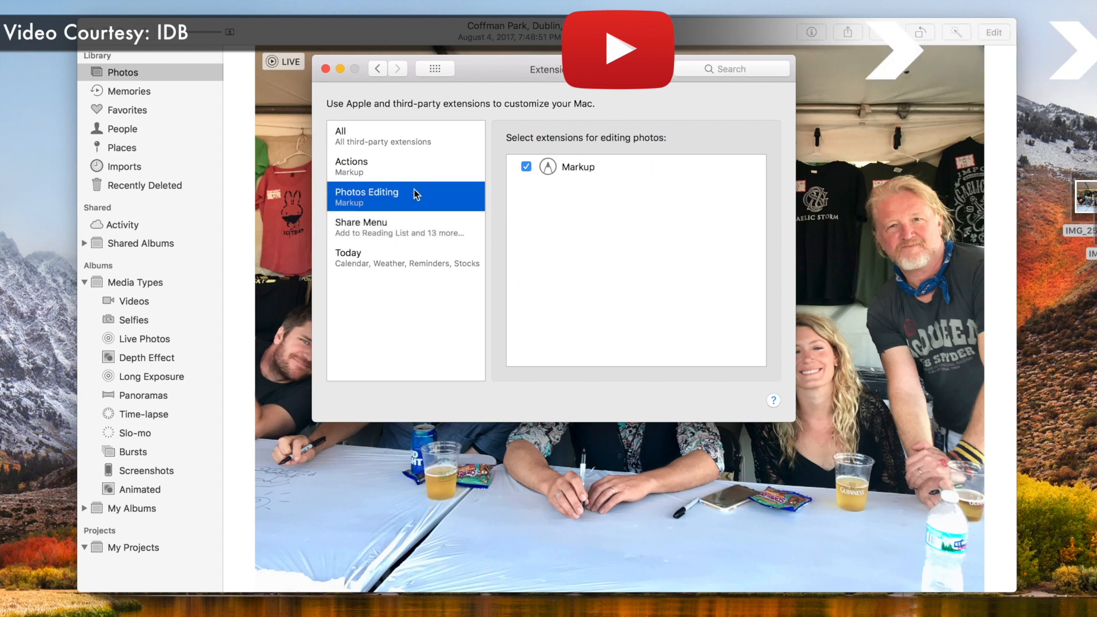
{"action": "left_click", "coordinate": [325, 68]}
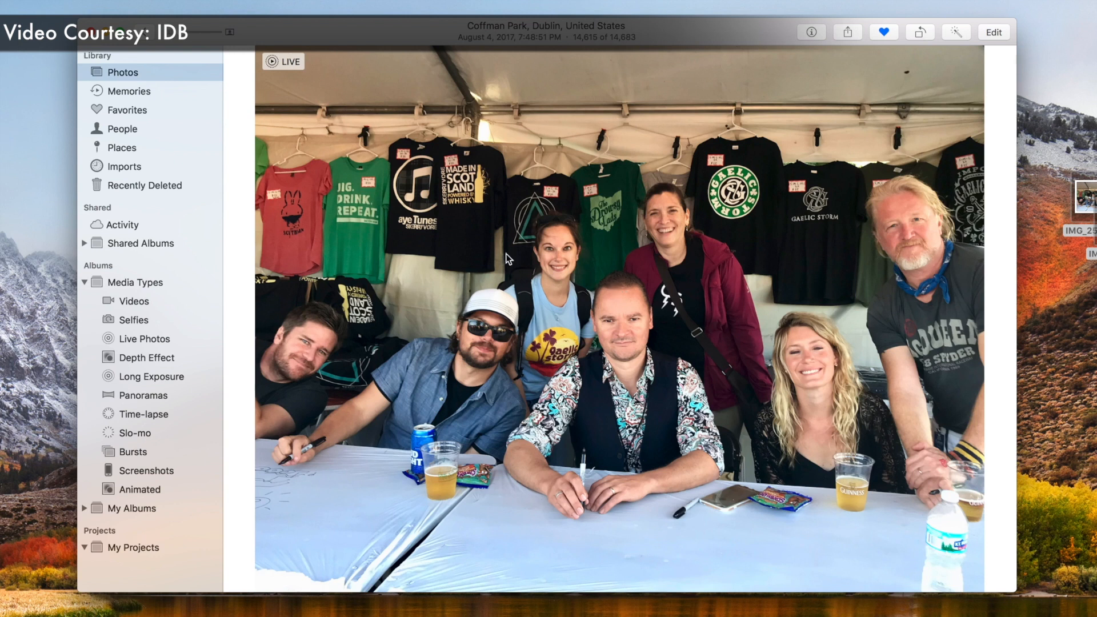
Step: Open Memories, view the options for the Dellroy & Sherrodsville memory, and browse the past memories
{"action": "left_click", "coordinate": [203, 91]}
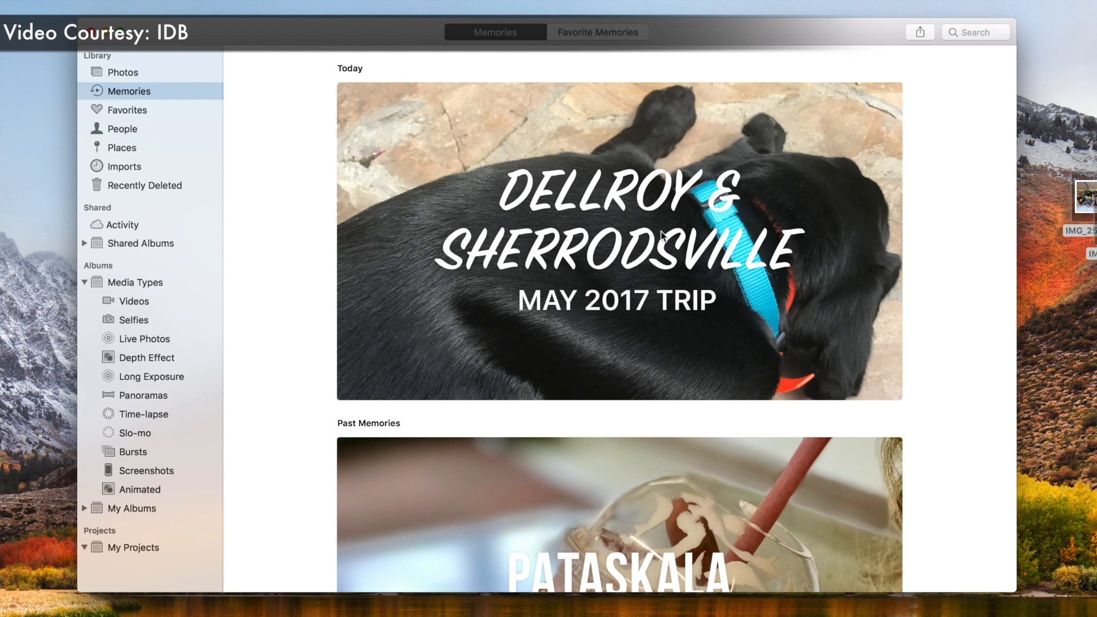
{"action": "right_click", "coordinate": [766, 194]}
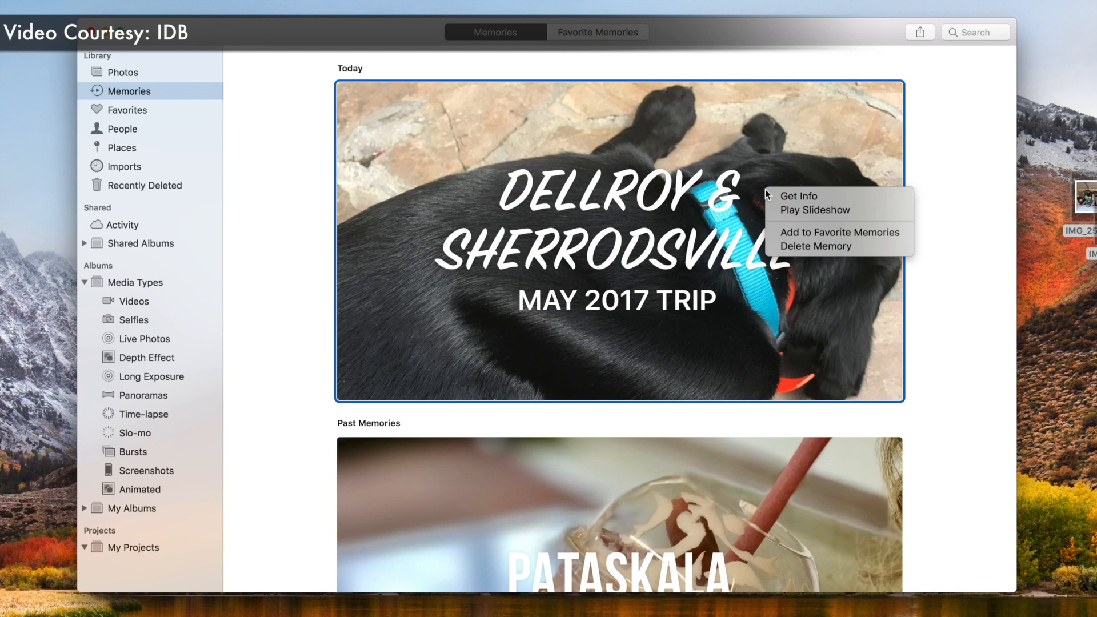
{"action": "left_click", "coordinate": [772, 228]}
{"action": "scroll", "coordinate": [933, 328], "scroll_direction": "down", "scroll_amount": 5}
{"action": "scroll", "coordinate": [934, 327], "scroll_direction": "down", "scroll_amount": 10}
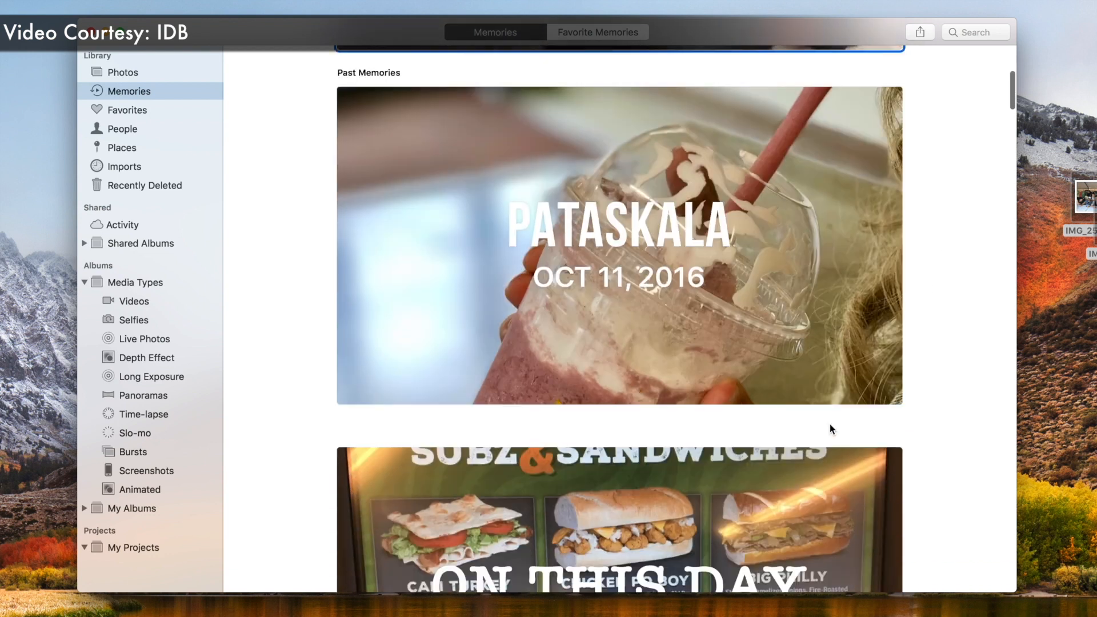
{"action": "scroll", "coordinate": [829, 429], "scroll_direction": "up", "scroll_amount": 2}
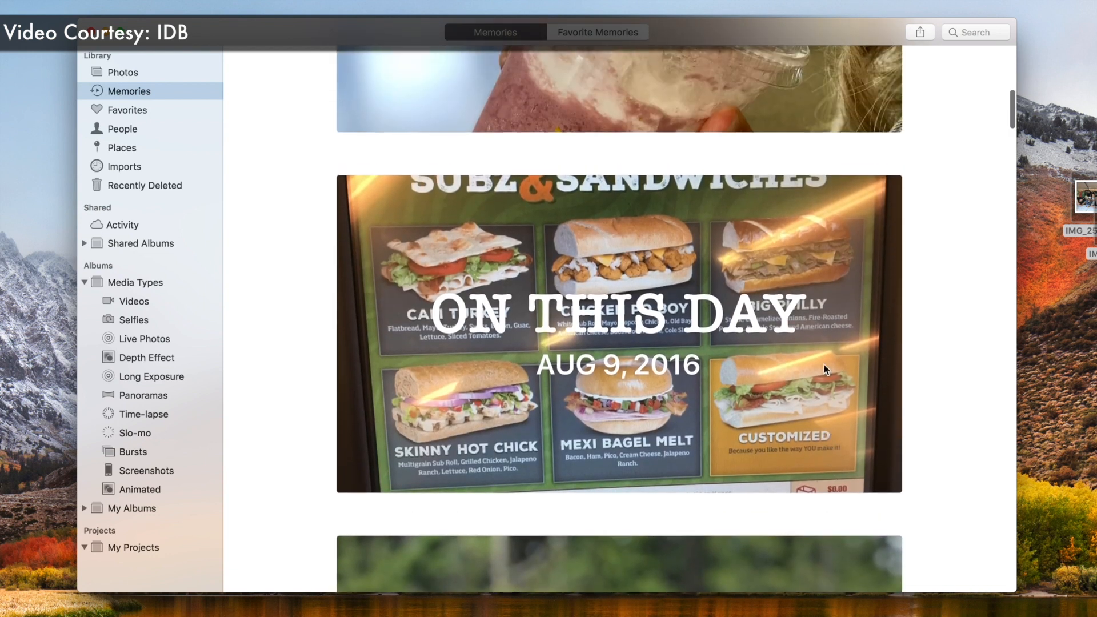
Step: Block memories of the place shown in the Pataskala memory from Oct 11, 2016
{"action": "scroll", "coordinate": [767, 285], "scroll_direction": "up", "scroll_amount": 6}
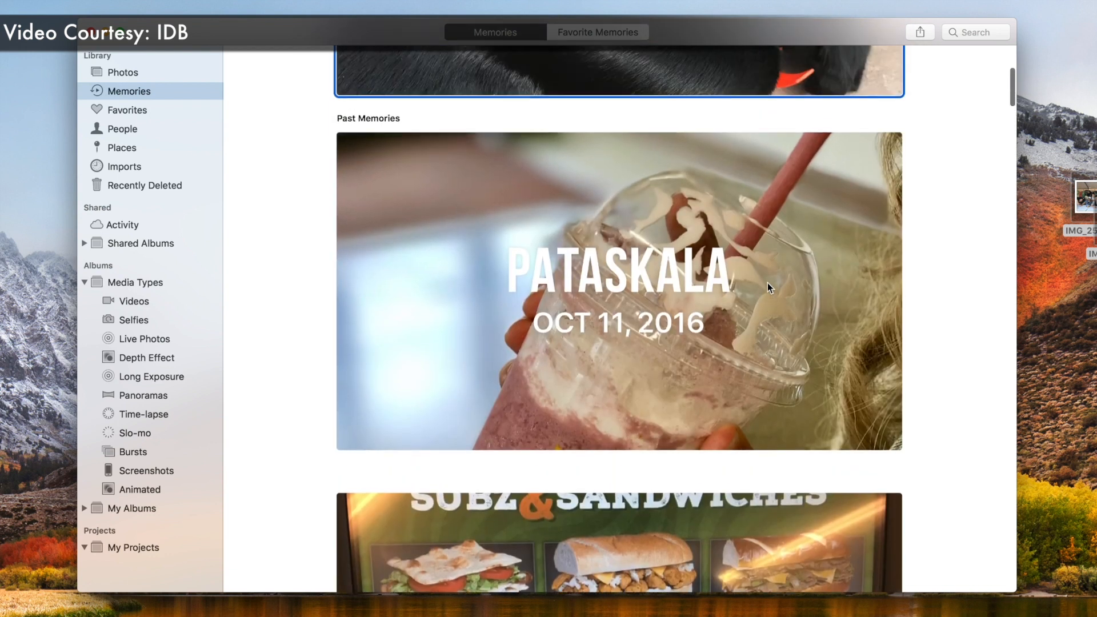
{"action": "right_click", "coordinate": [743, 243]}
{"action": "mouse_move", "coordinate": [622, 361]}
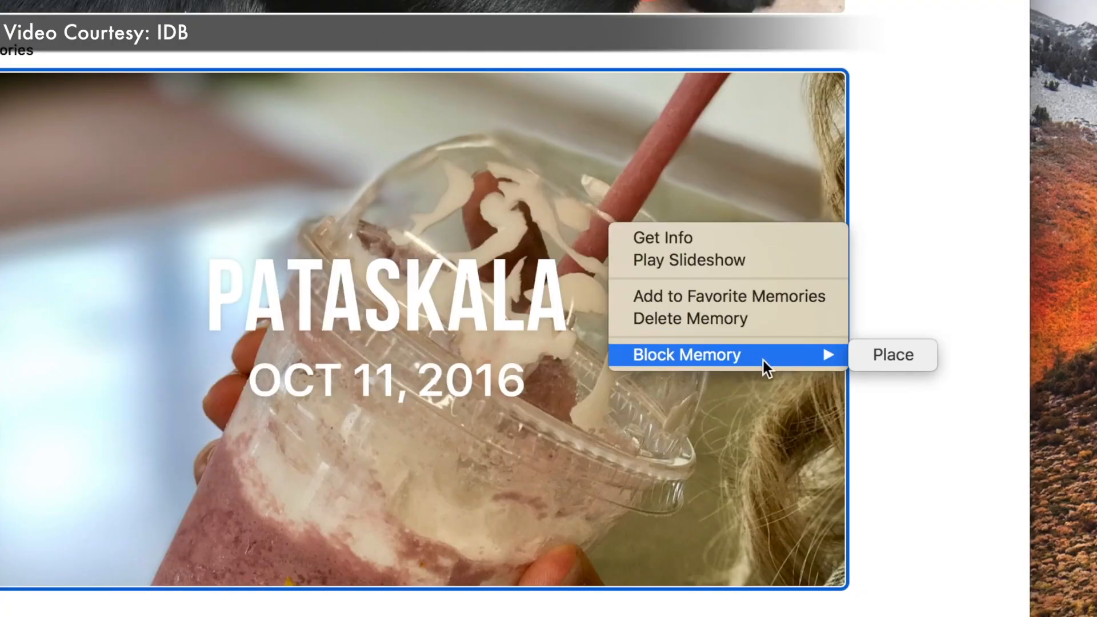
{"action": "left_click", "coordinate": [864, 356]}
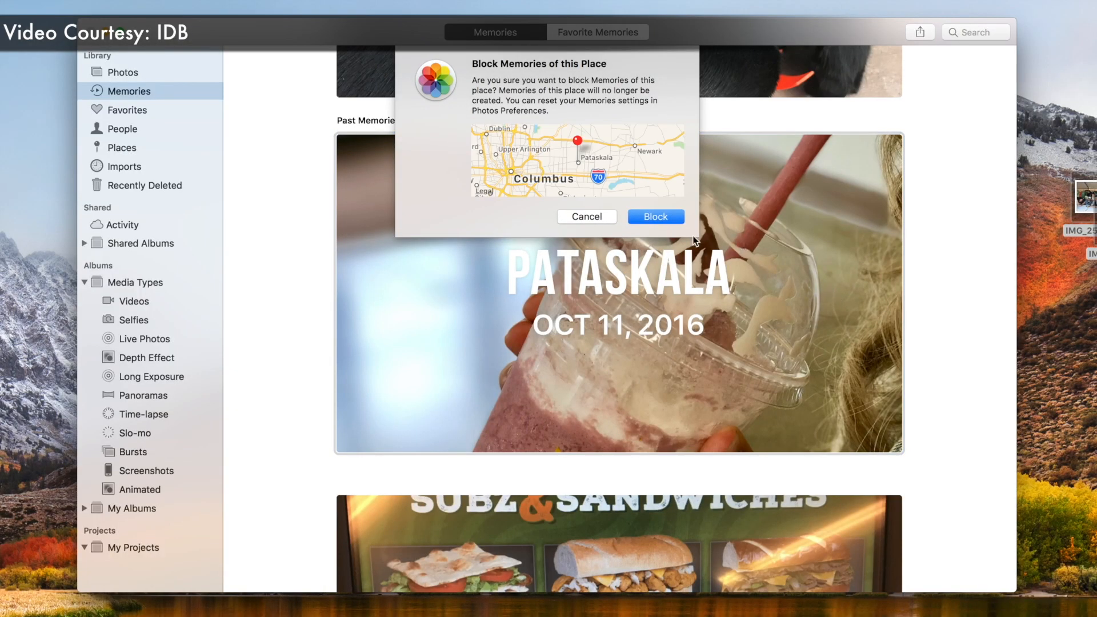
{"action": "left_click", "coordinate": [653, 216]}
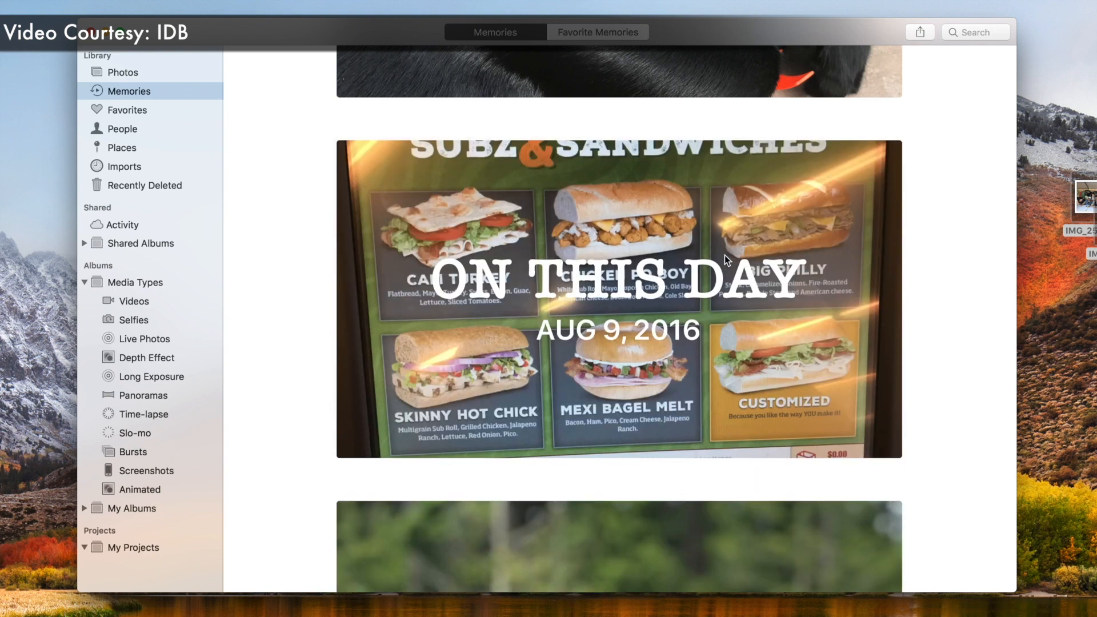
Step: View the information for the Roscommon memory from Jun 30, 2017, and close it
{"action": "scroll", "coordinate": [725, 255], "scroll_direction": "down", "scroll_amount": 10}
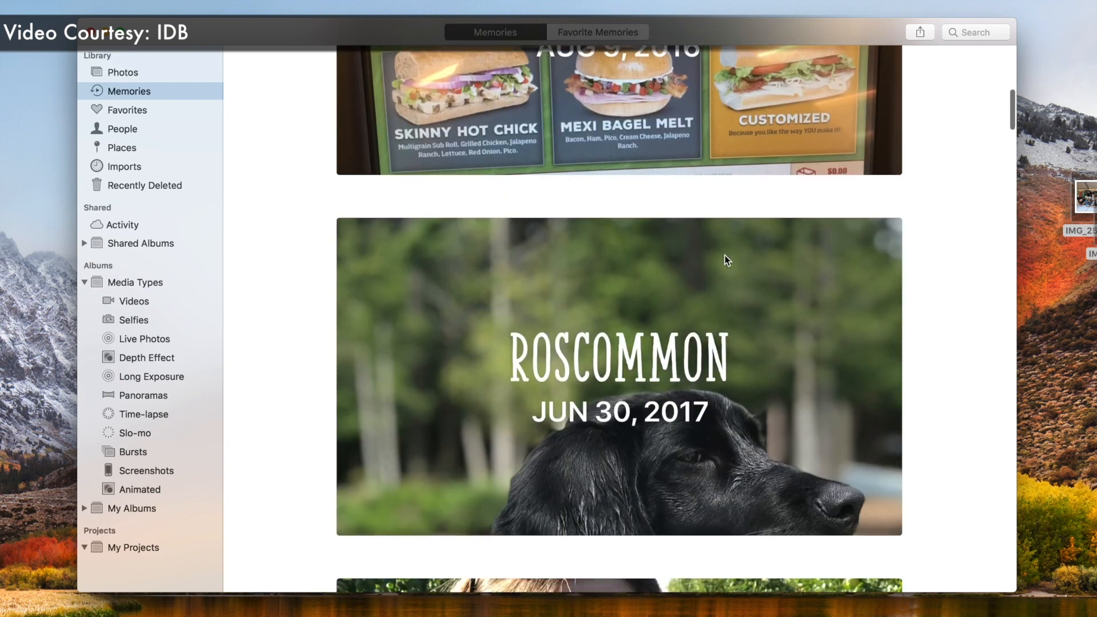
{"action": "scroll", "coordinate": [724, 254], "scroll_direction": "up", "scroll_amount": 6}
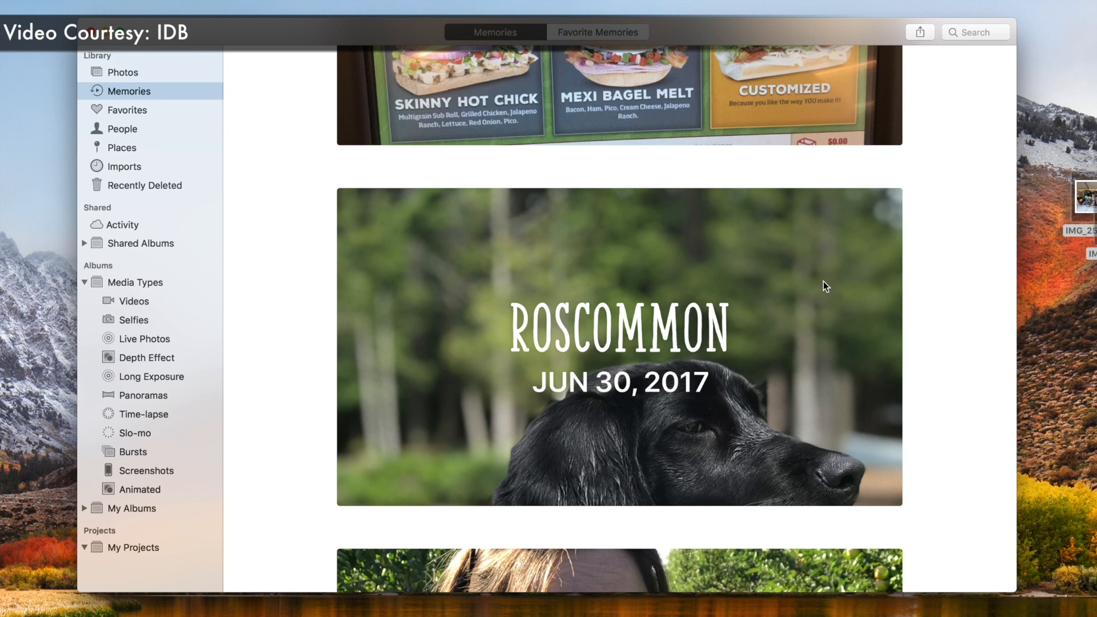
{"action": "right_click", "coordinate": [825, 285]}
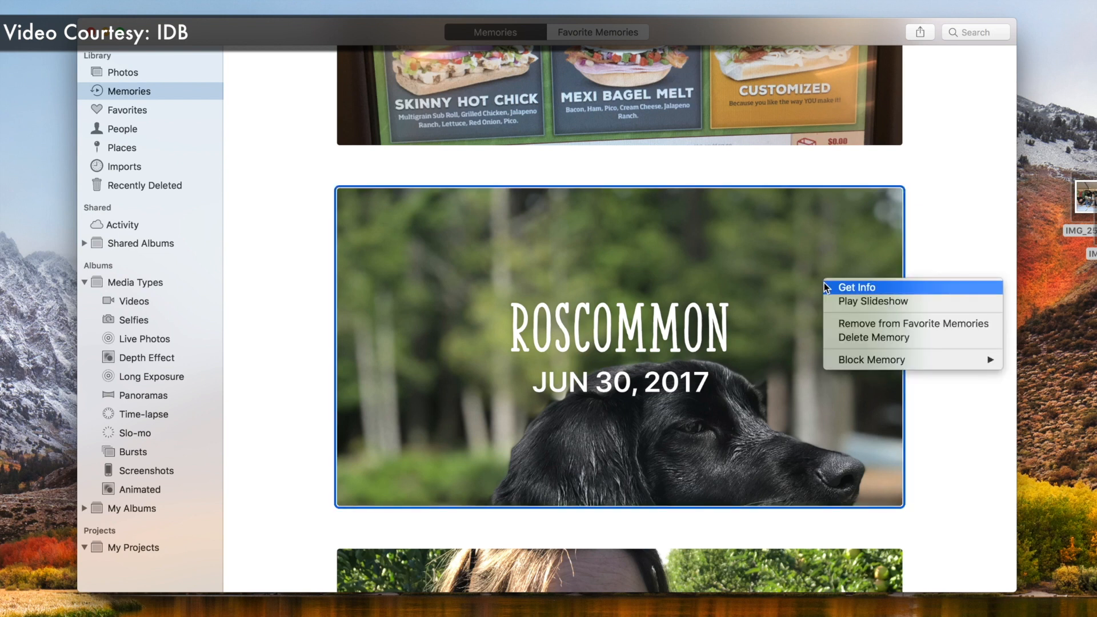
{"action": "left_click", "coordinate": [825, 287]}
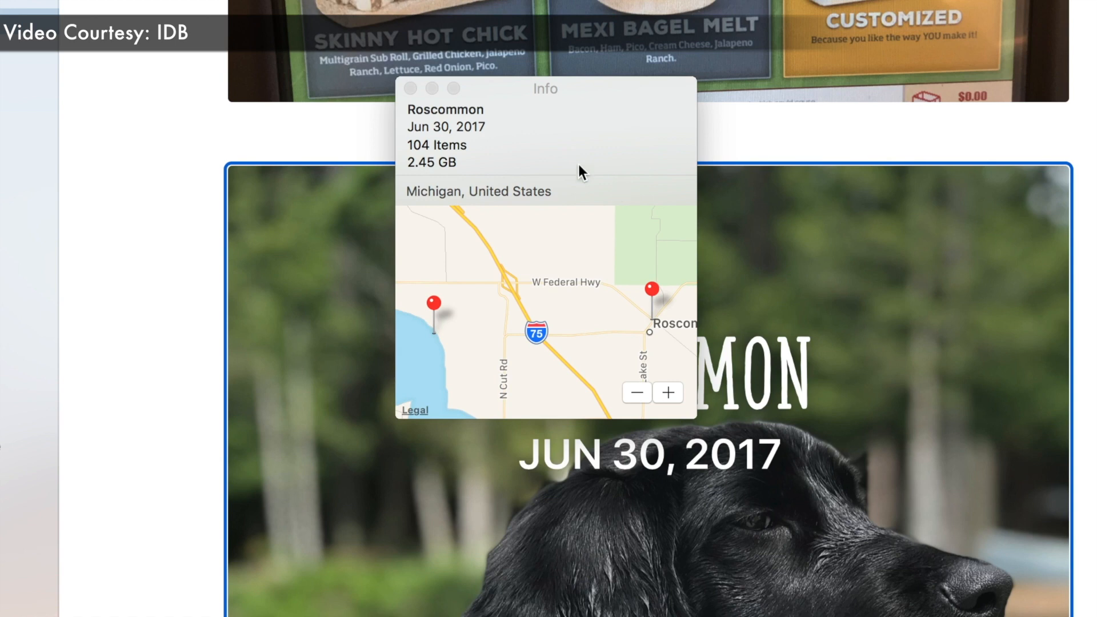
{"action": "left_click", "coordinate": [410, 88]}
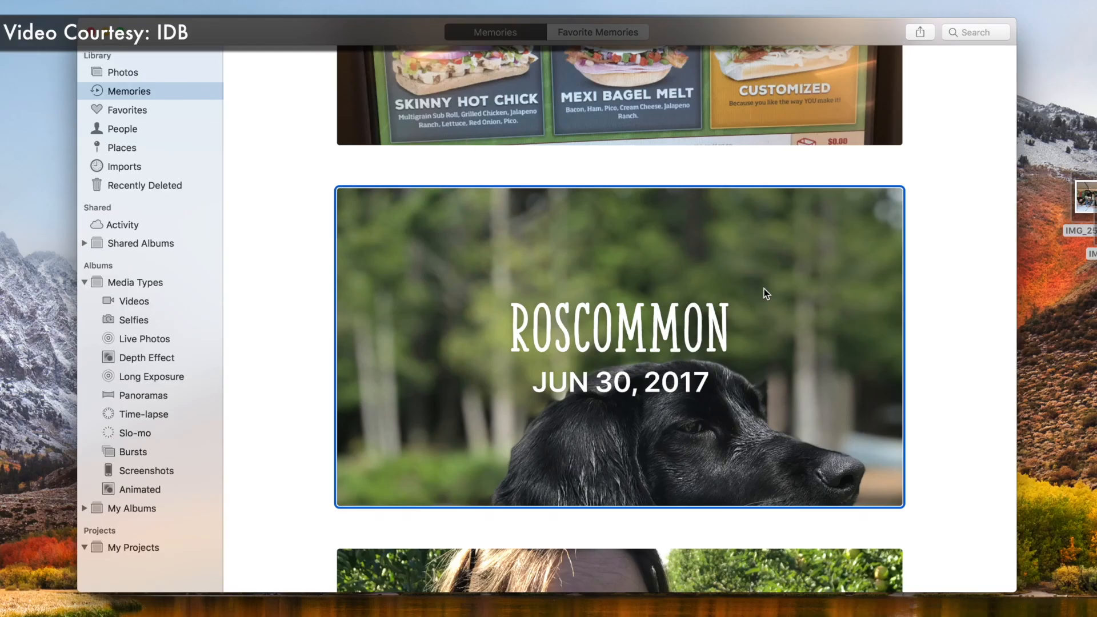
Step: Search the photo library for the Dog category and view its photos
{"action": "left_click", "coordinate": [983, 33]}
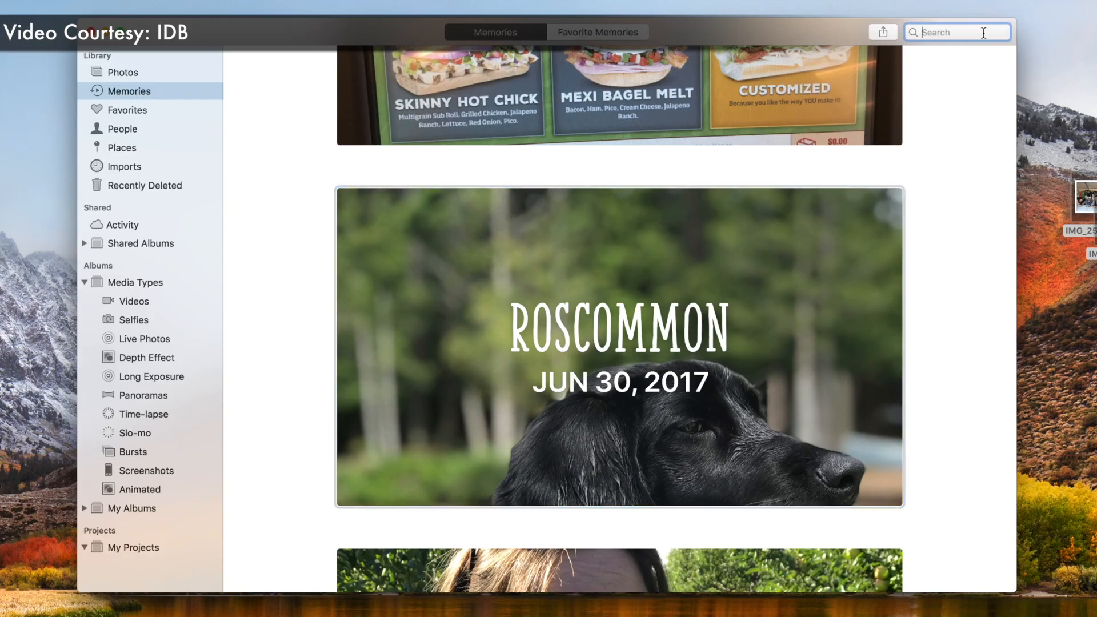
{"action": "type", "text": "dog"}
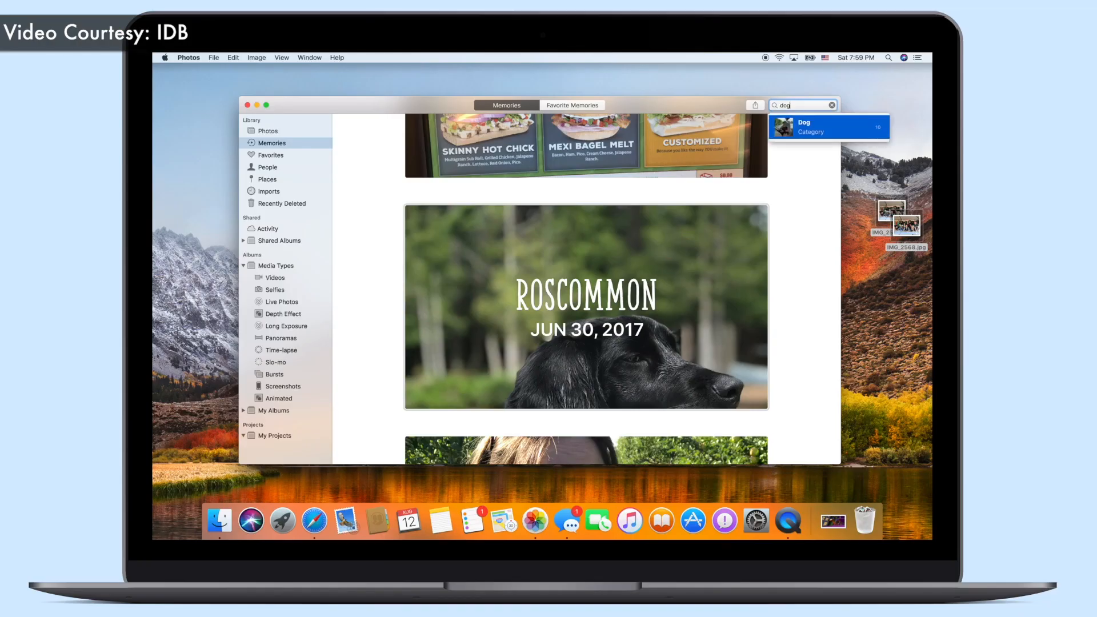
{"action": "left_click", "coordinate": [825, 105]}
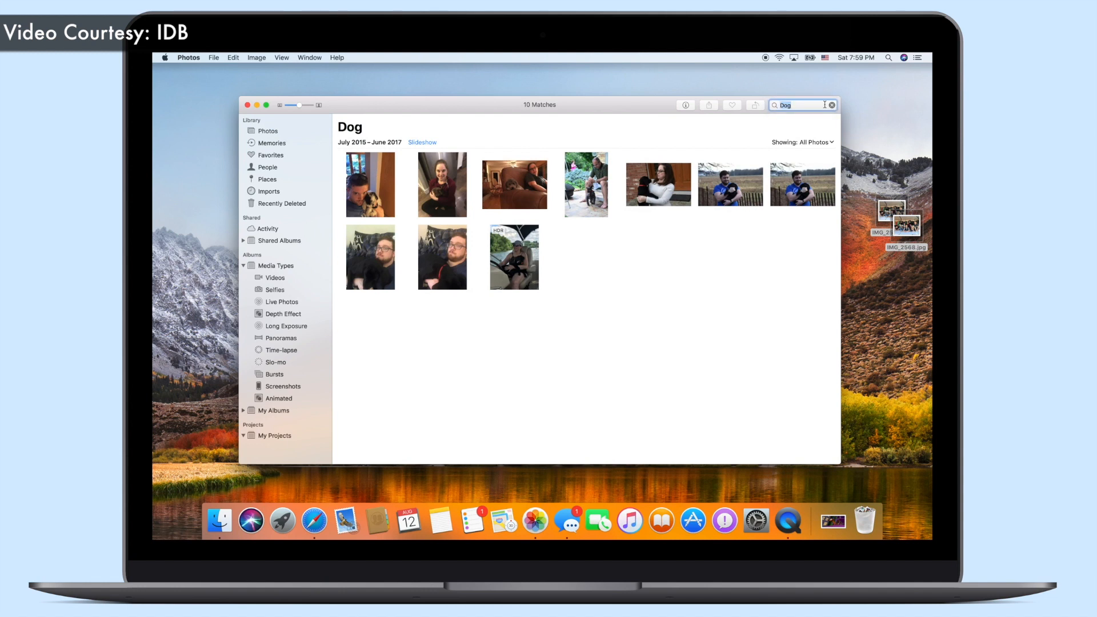
Step: Try to search the photo library for football
{"action": "type", "text": "football"}
{"action": "key", "text": "BackSpace"}
{"action": "key", "text": "BackSpace"}
{"action": "key", "text": "BackSpace"}
{"action": "key", "text": "BackSpace"}
{"action": "key", "text": "BackSpace"}
{"action": "key", "text": "BackSpace"}
{"action": "key", "text": "BackSpace"}
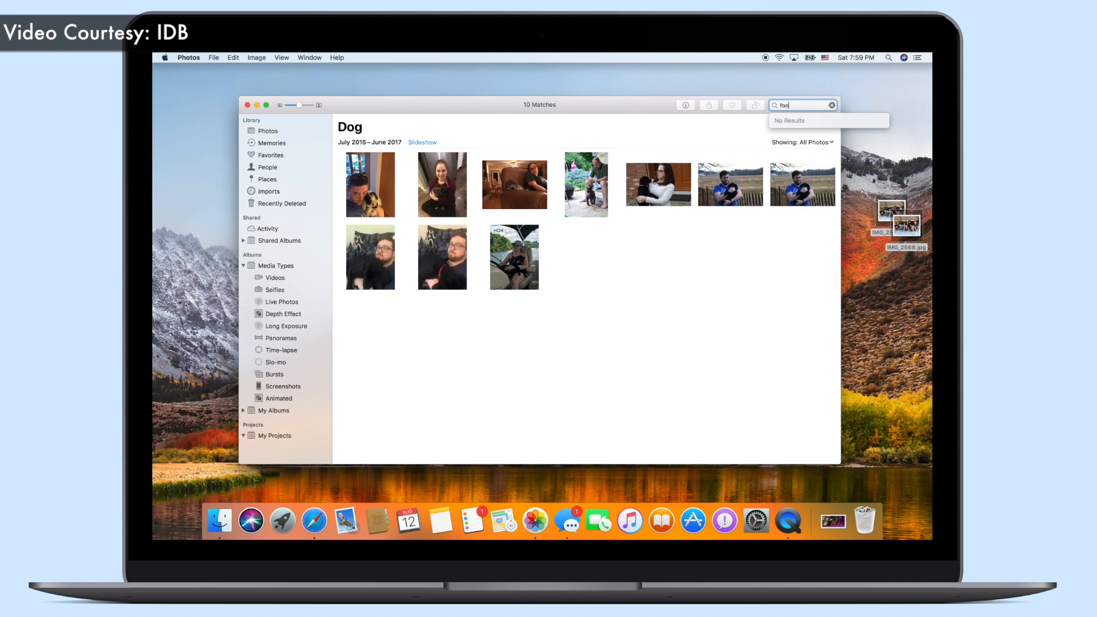
Step: Search the photo library for the Outdoors category and for the Sunsets category
{"action": "type", "text": "outdoors"}
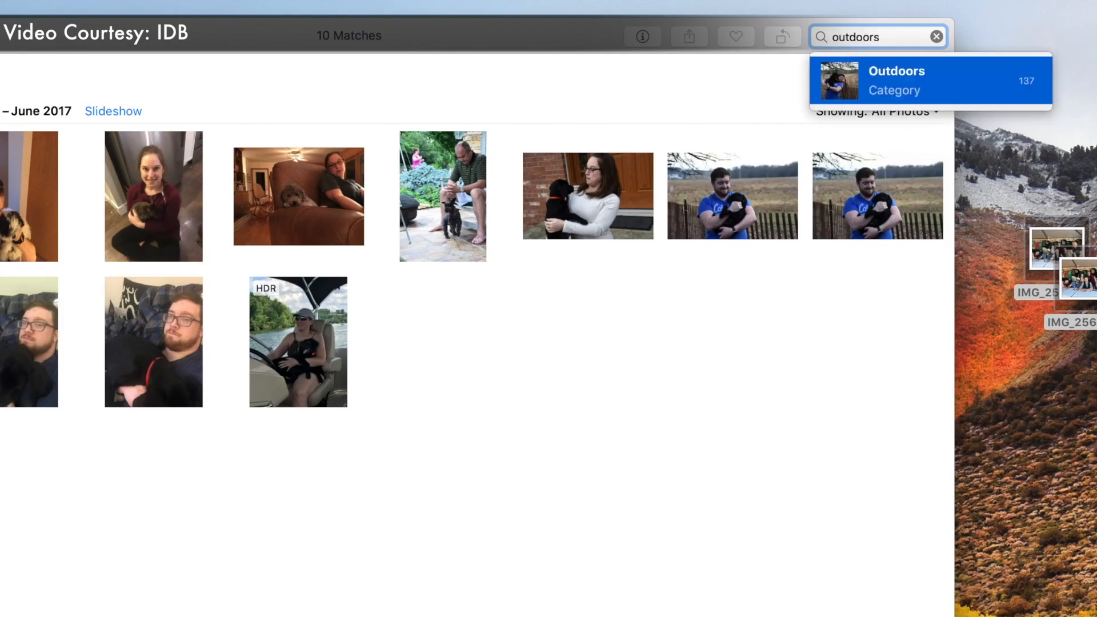
{"action": "key", "text": "Return"}
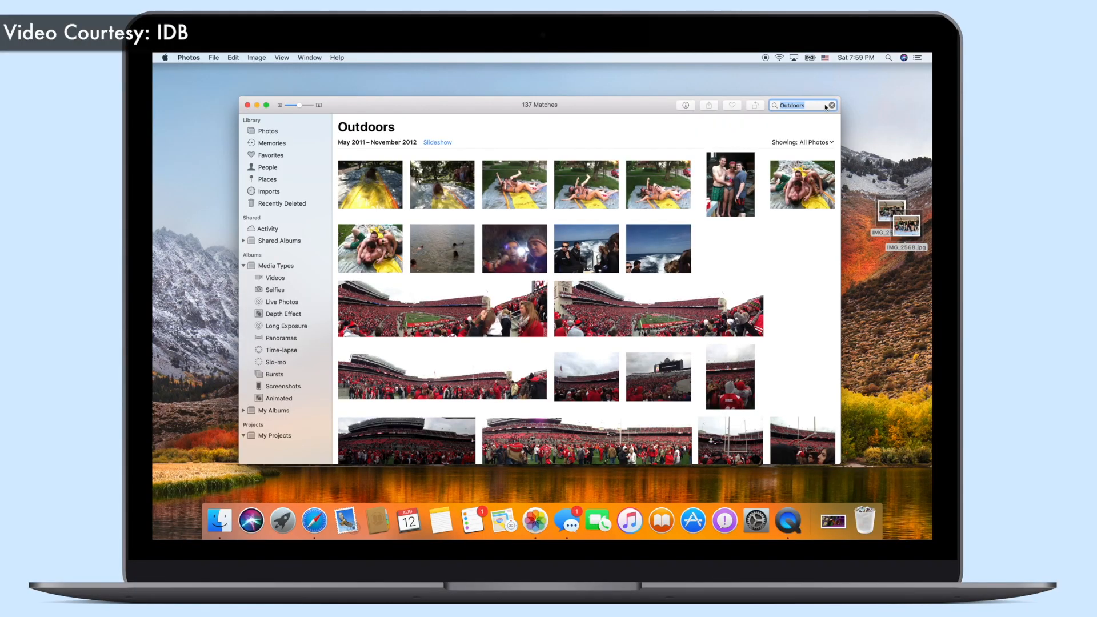
{"action": "type", "text": "sunsets"}
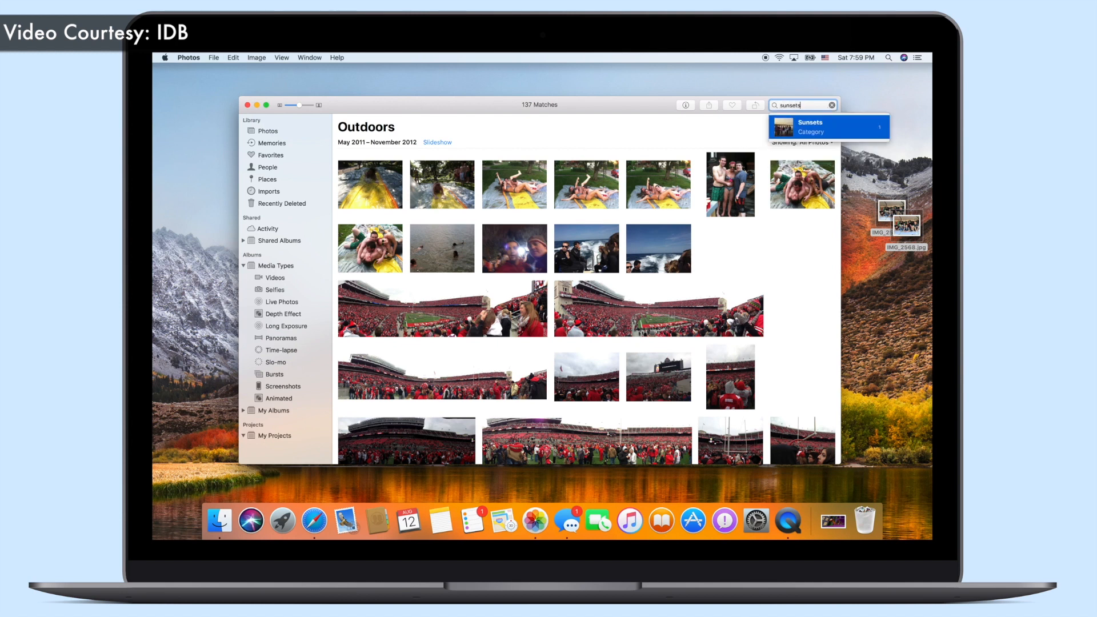
{"action": "key", "text": "Return"}
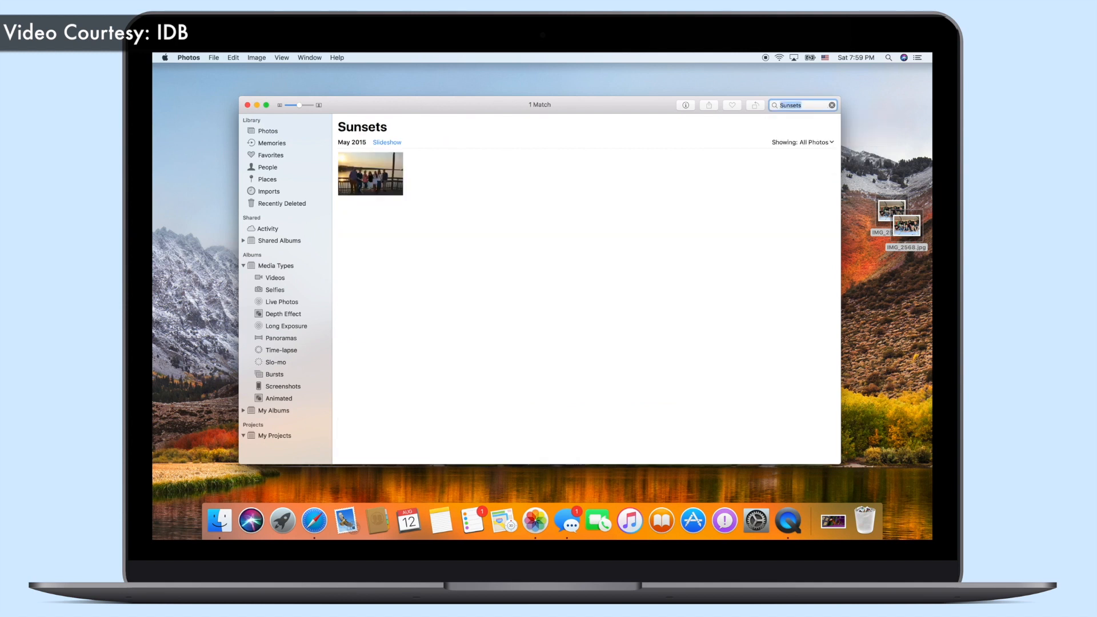
Step: Search for water to view the On the Water memory, and search for the Wedding category
{"action": "type", "text": "water"}
{"action": "key", "text": "Return"}
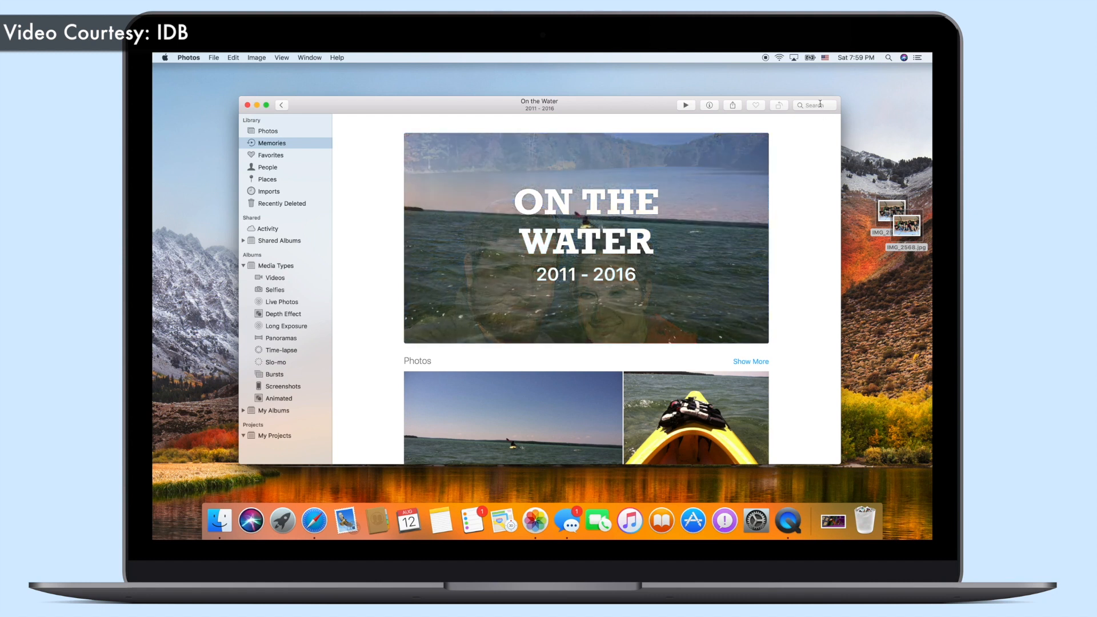
{"action": "left_click", "coordinate": [820, 105]}
{"action": "type", "text": "wedding"}
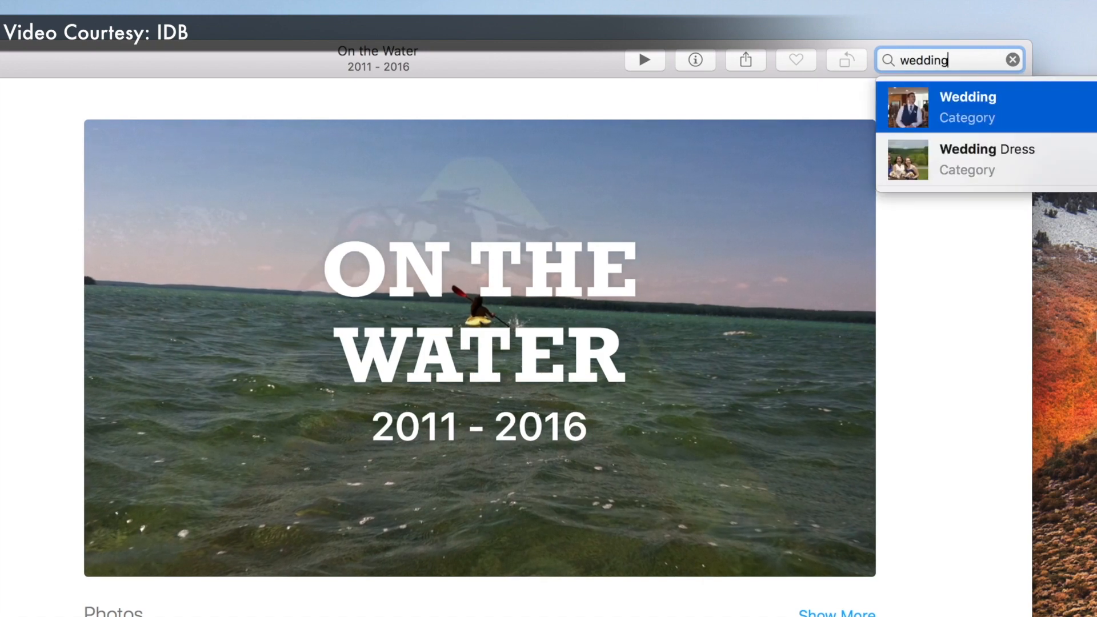
{"action": "key", "text": "Return"}
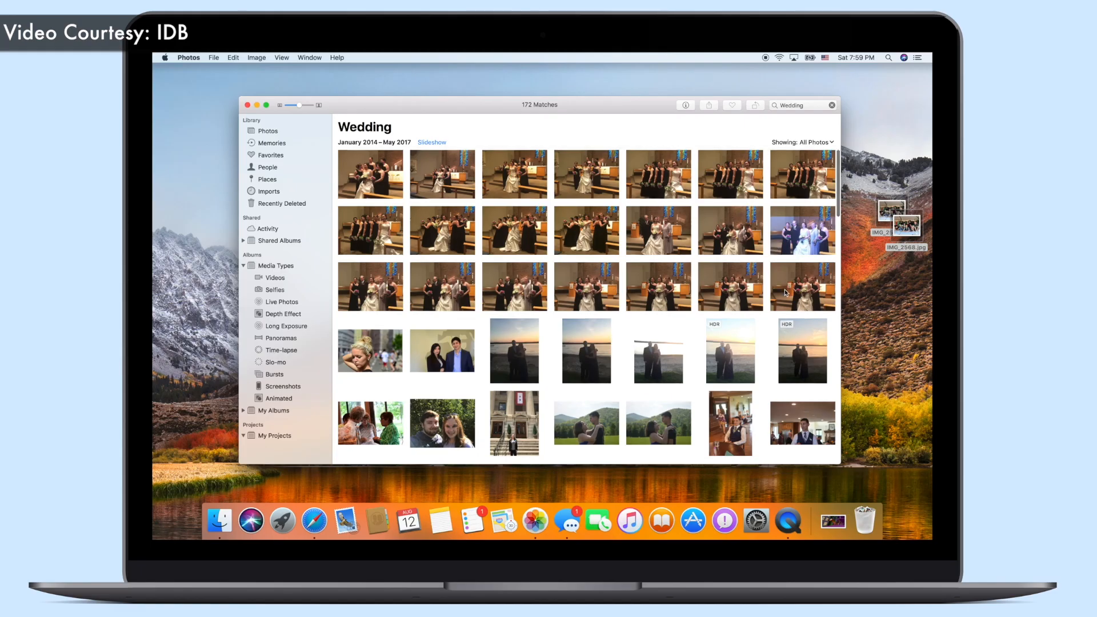
Step: Browse the photos in the Wedding search results
{"action": "scroll", "coordinate": [909, 458], "scroll_direction": "down", "scroll_amount": 10}
{"action": "scroll", "coordinate": [783, 289], "scroll_direction": "up", "scroll_amount": 10}
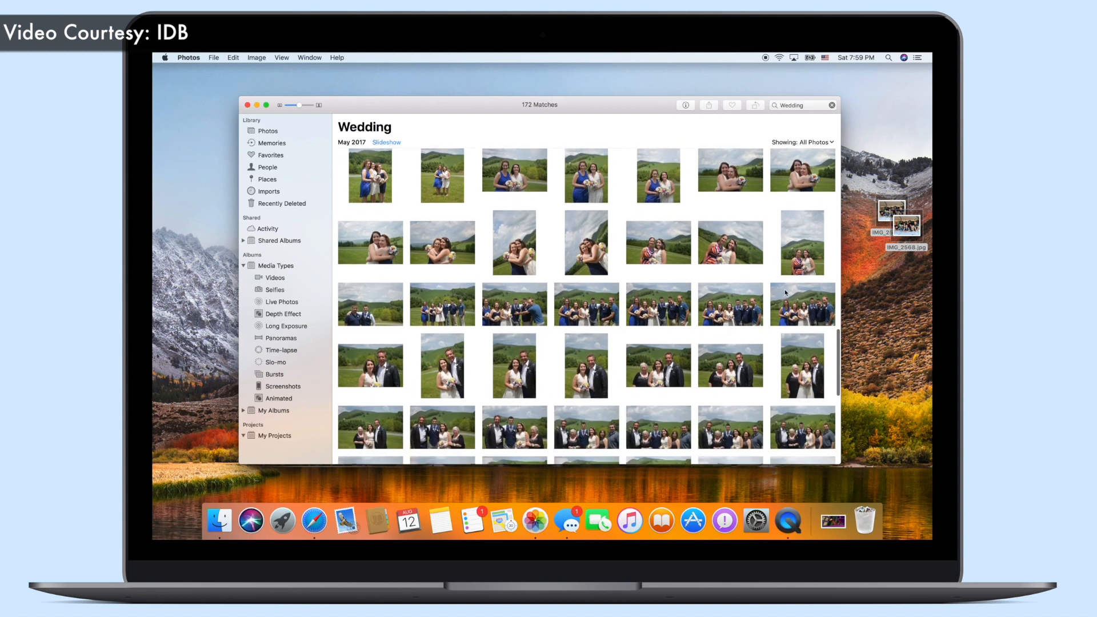
{"action": "scroll", "coordinate": [784, 293], "scroll_direction": "down", "scroll_amount": 5}
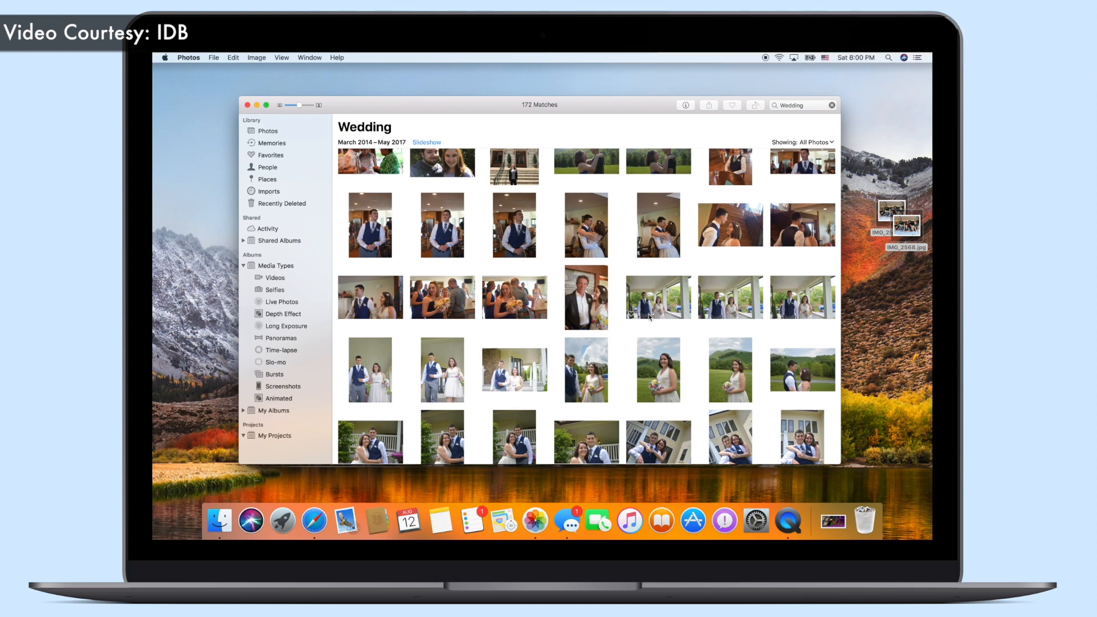
Step: Browse the People album and mark the sixth person in the first row of smaller portraits as a favorite
{"action": "left_click", "coordinate": [299, 167]}
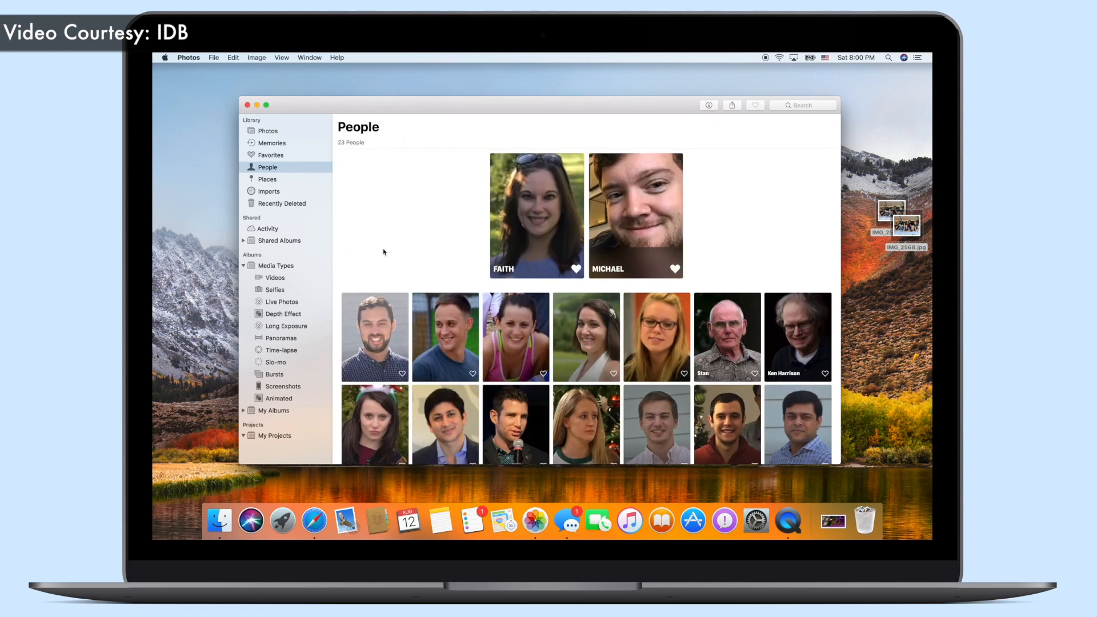
{"action": "scroll", "coordinate": [383, 250], "scroll_direction": "down", "scroll_amount": 5}
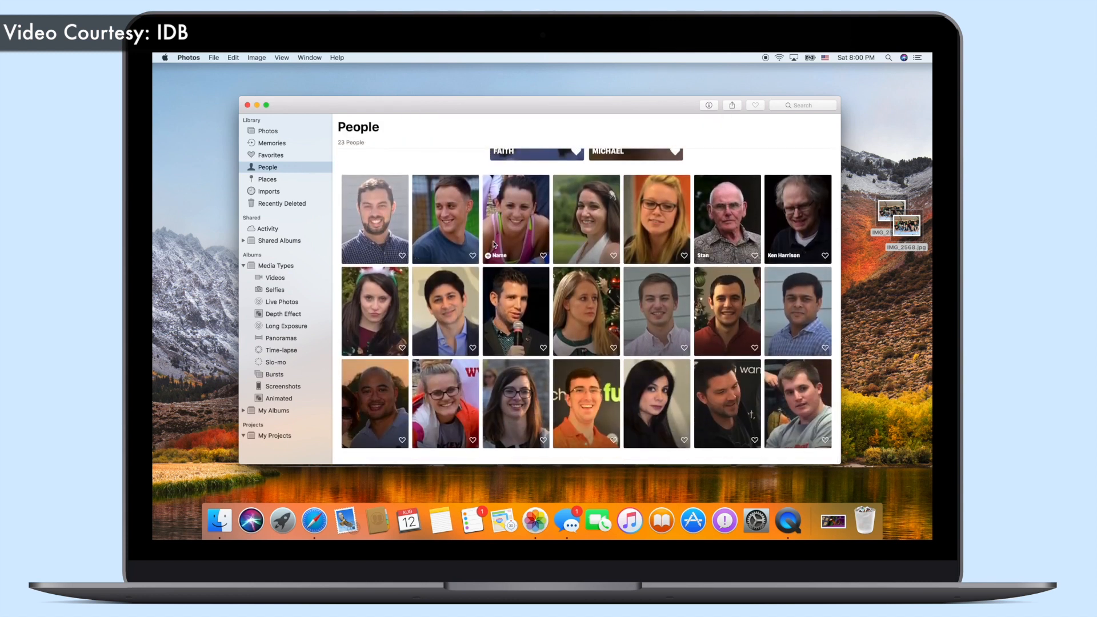
{"action": "scroll", "coordinate": [627, 254], "scroll_direction": "up", "scroll_amount": 4}
{"action": "scroll", "coordinate": [627, 255], "scroll_direction": "up", "scroll_amount": 1}
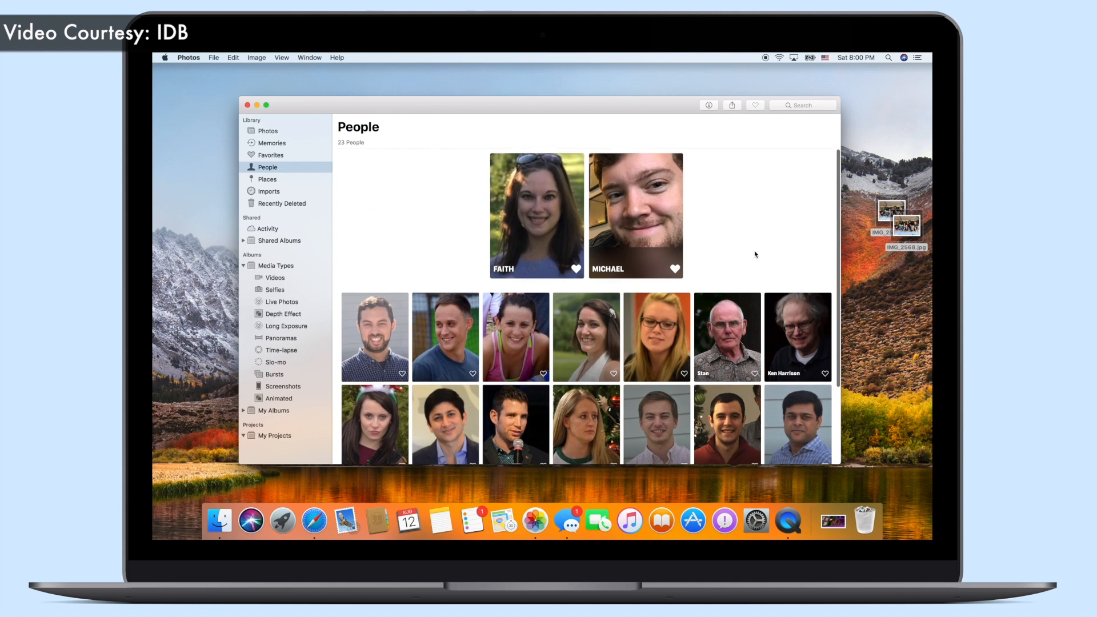
{"action": "left_click", "coordinate": [755, 374]}
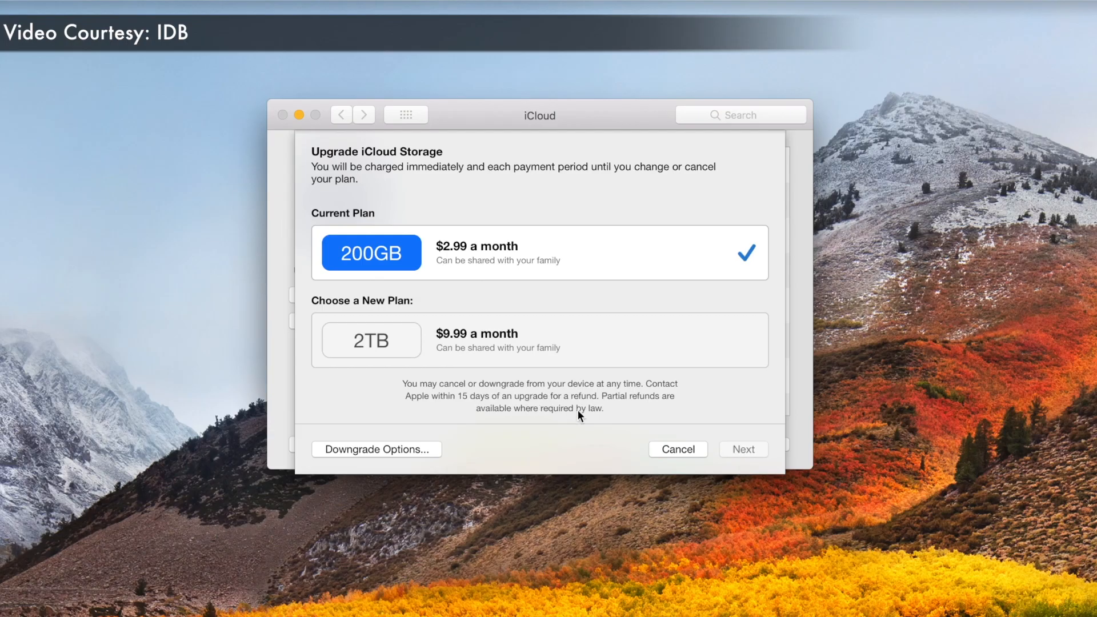
Step: Look over the 2TB and 200GB plans in the iCloud storage upgrade options
{"action": "left_click", "coordinate": [568, 354]}
{"action": "left_click", "coordinate": [629, 263]}
Step: Switch to the Affinity Photo folder in Finder and preview the FullSizeRender 2 image with Quick Look
{"action": "key", "text": "super+Tab"}
{"action": "key", "text": "super+Tab"}
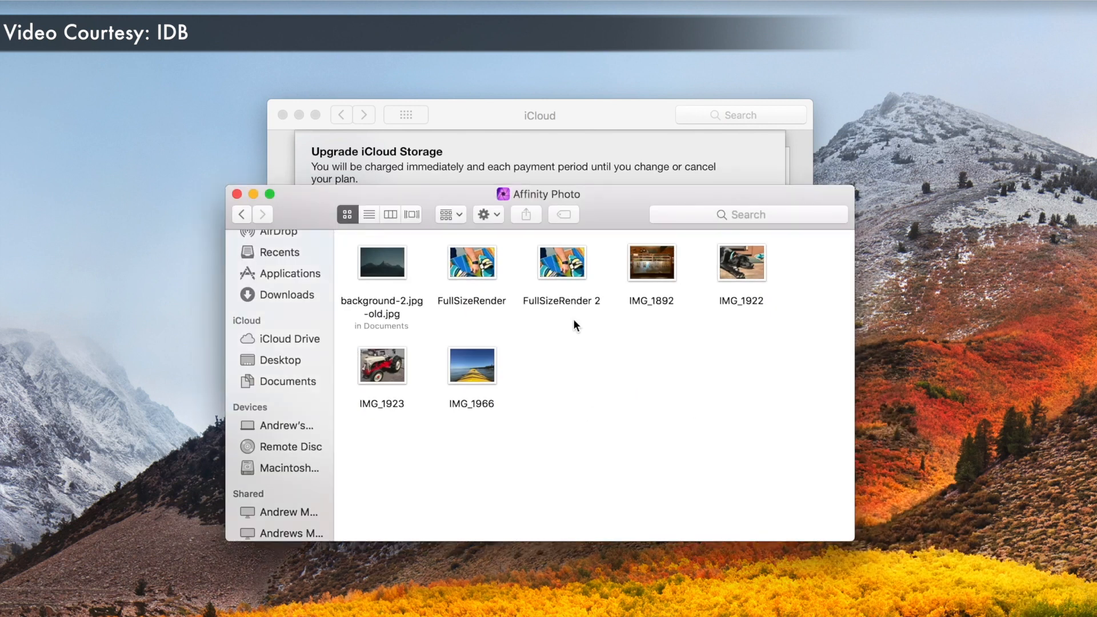
{"action": "left_click", "coordinate": [573, 284]}
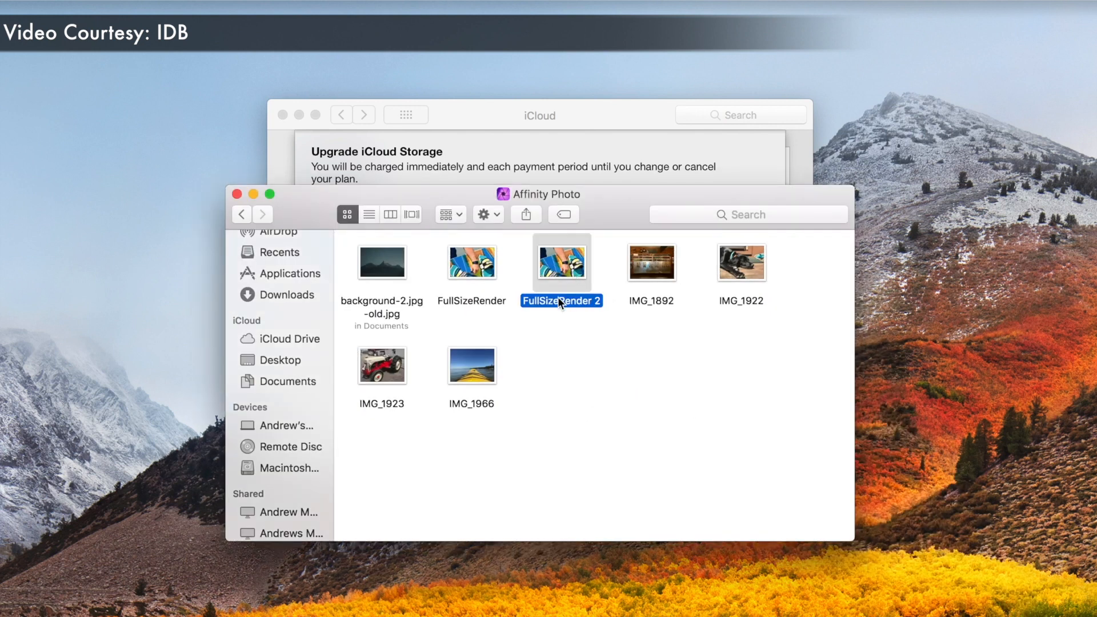
{"action": "key", "text": "space"}
{"action": "key", "text": "space"}
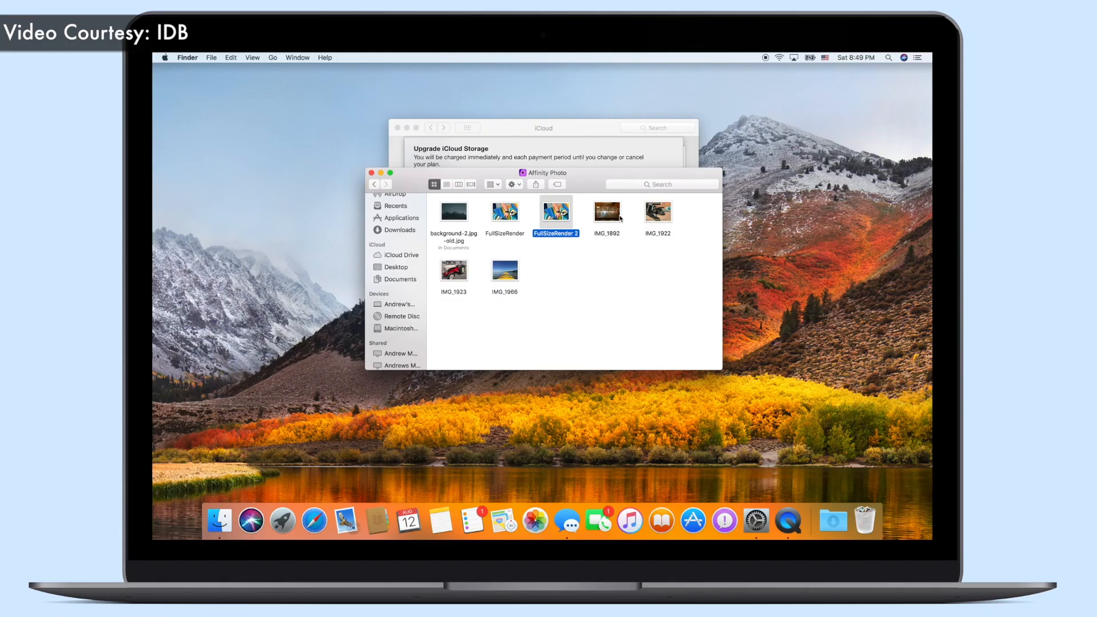
Step: View the sharing options for IMG_1892 in a Quick Look preview and close the Affinity Photo folder window
{"action": "left_click", "coordinate": [673, 264]}
{"action": "key", "text": "space"}
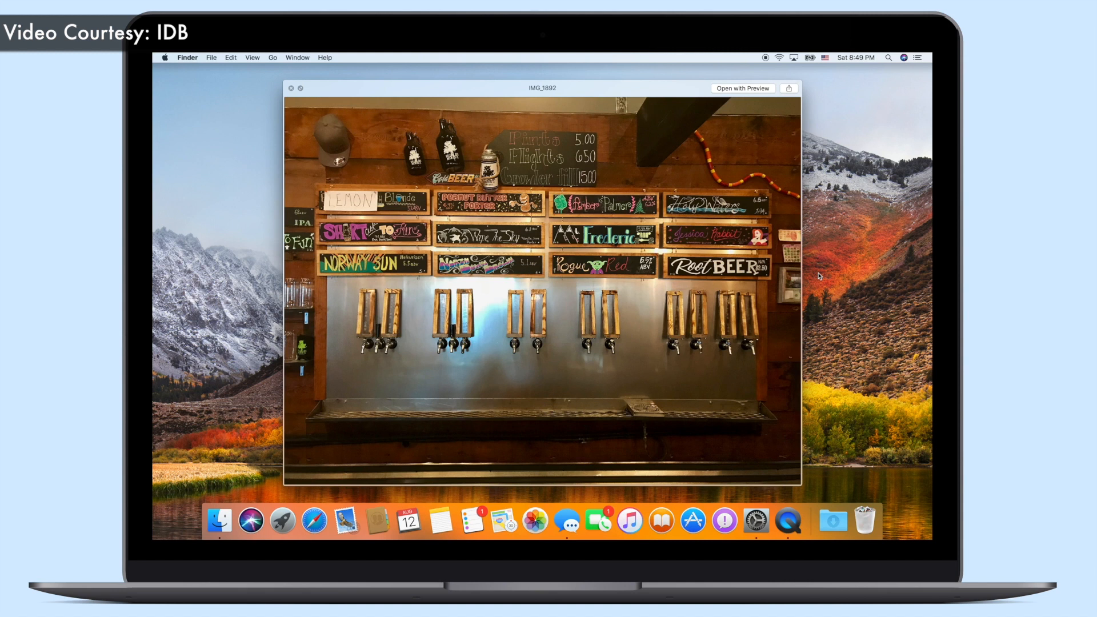
{"action": "left_click", "coordinate": [790, 89]}
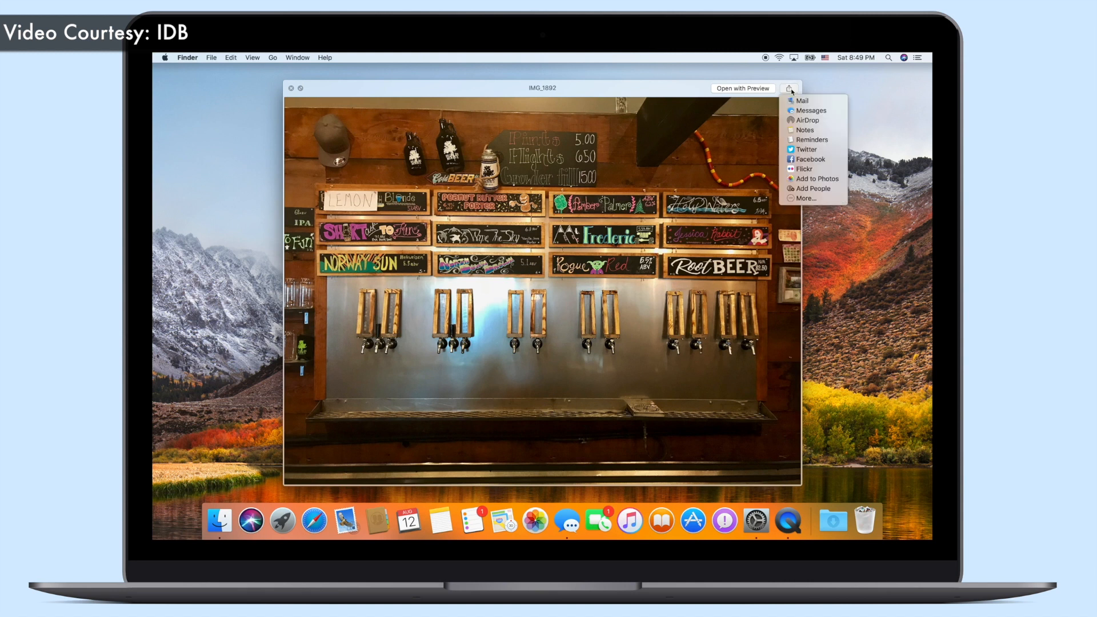
{"action": "left_click", "coordinate": [700, 92]}
{"action": "key", "text": "space"}
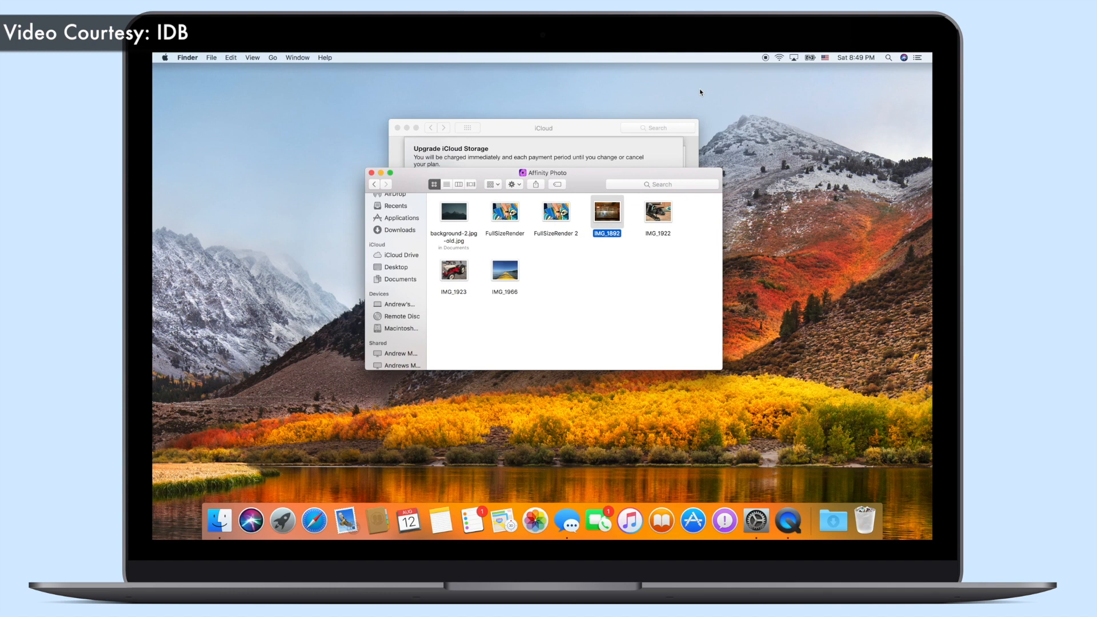
{"action": "left_click", "coordinate": [649, 297]}
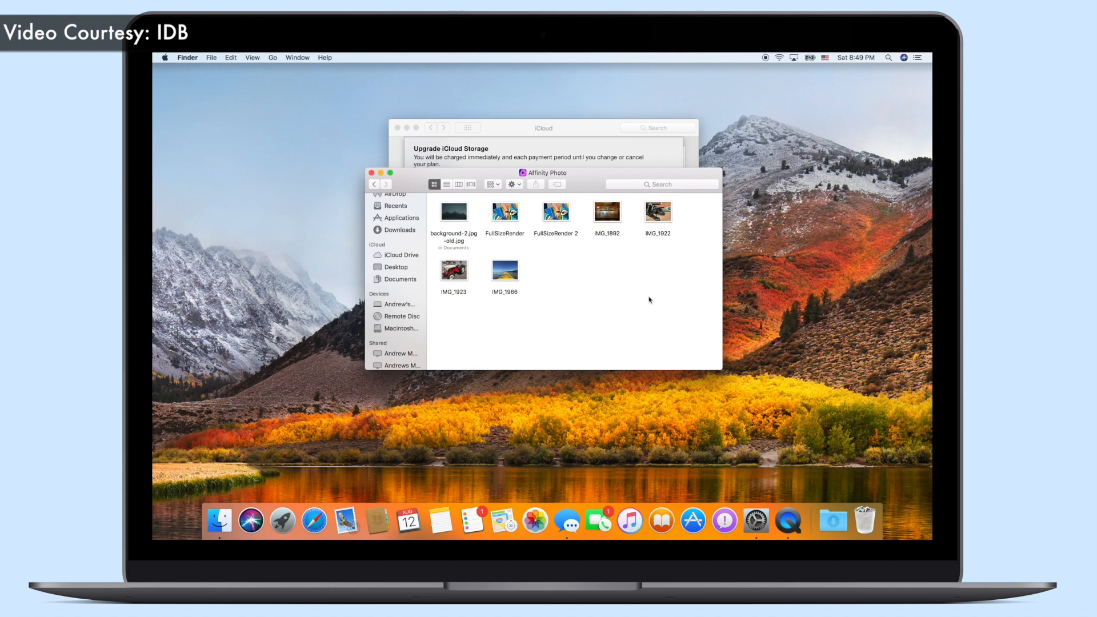
{"action": "key", "text": "super+w"}
Step: Look up flight UA1986 with Spotlight
{"action": "left_click", "coordinate": [615, 316]}
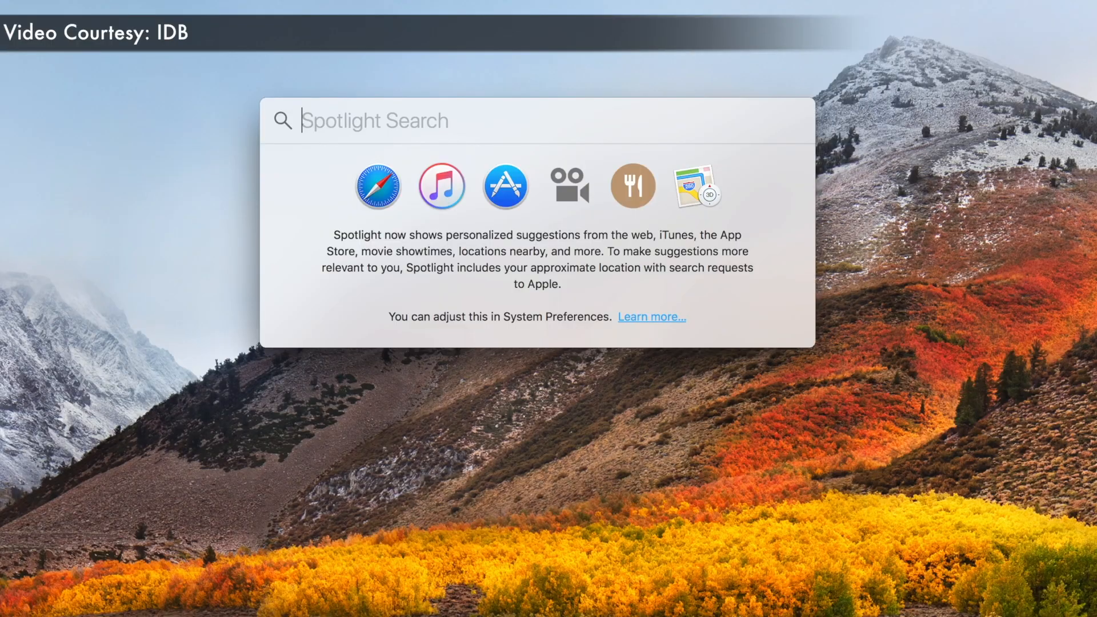
{"action": "type", "text": "UA1986"}
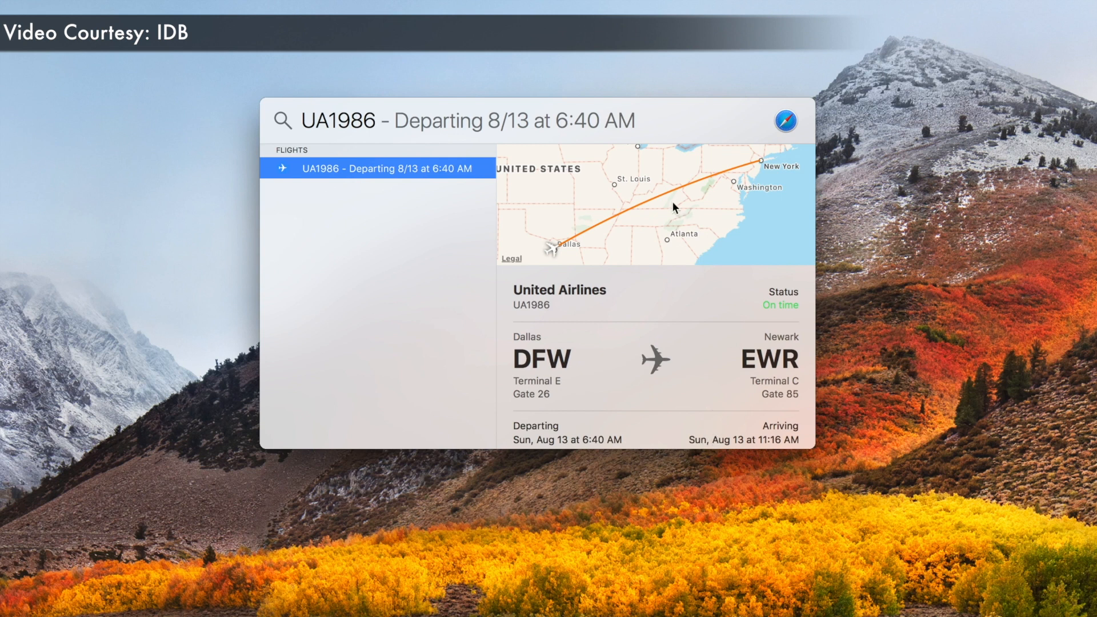
Step: Replace the Spotlight query with "You can also now ask longer questions in spotlight", then reopen Spotlight and clear that query
{"action": "key", "text": "BackSpace"}
{"action": "key", "text": "BackSpace"}
{"action": "key", "text": "BackSpace"}
{"action": "key", "text": "BackSpace"}
{"action": "key", "text": "BackSpace"}
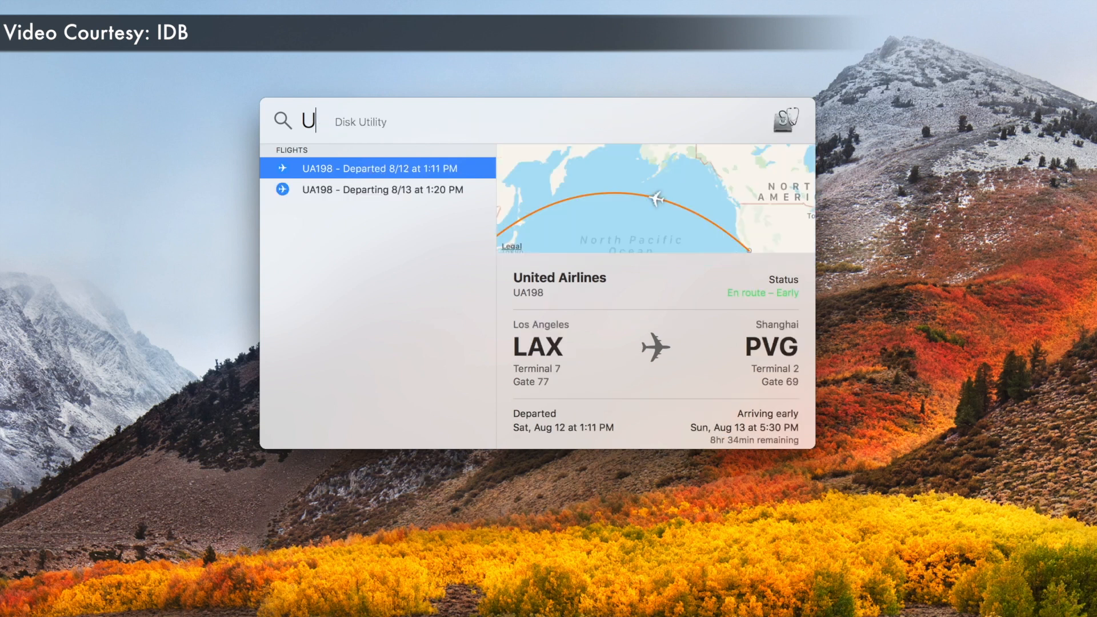
{"action": "key", "text": "BackSpace"}
{"action": "type", "text": "You can also now ask longer questions in spotlight"}
{"action": "key", "text": "Escape"}
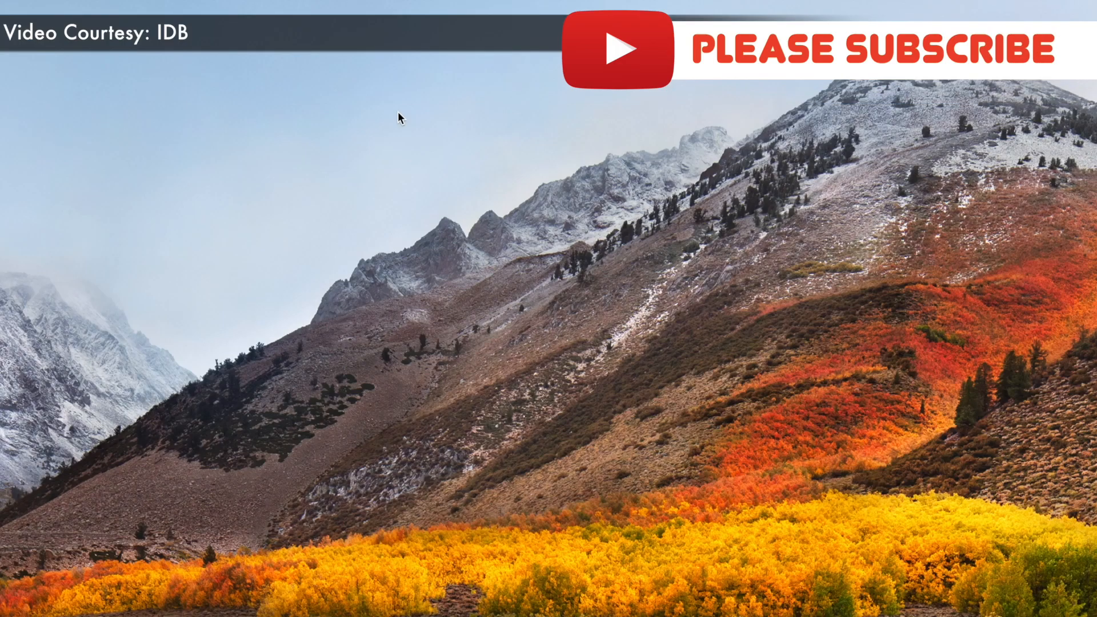
{"action": "key", "text": "super+space"}
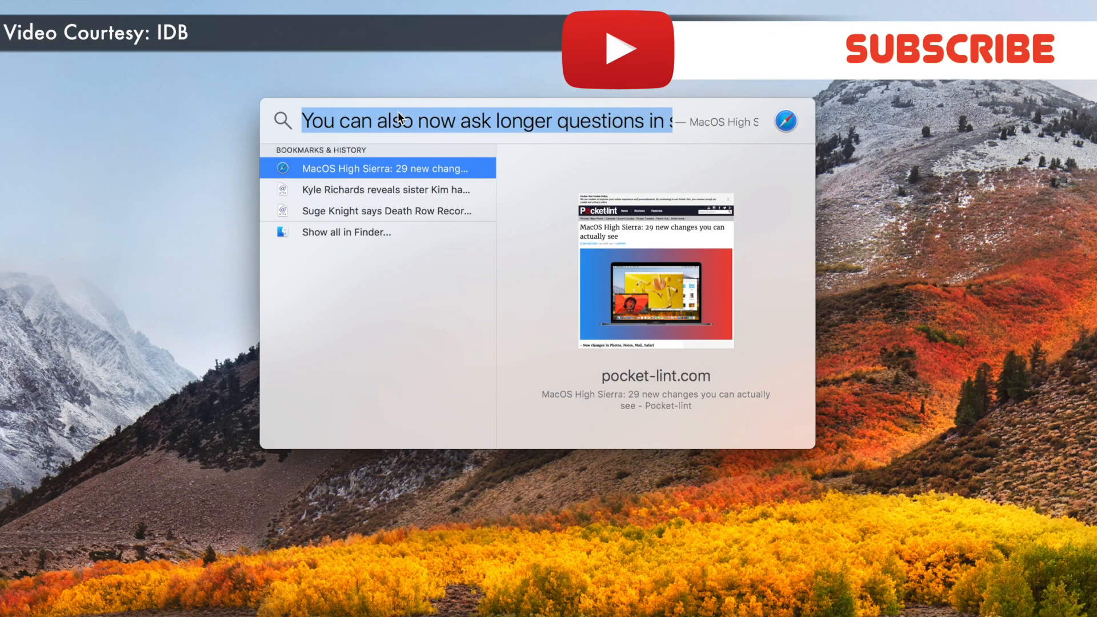
{"action": "key", "text": "BackSpace"}
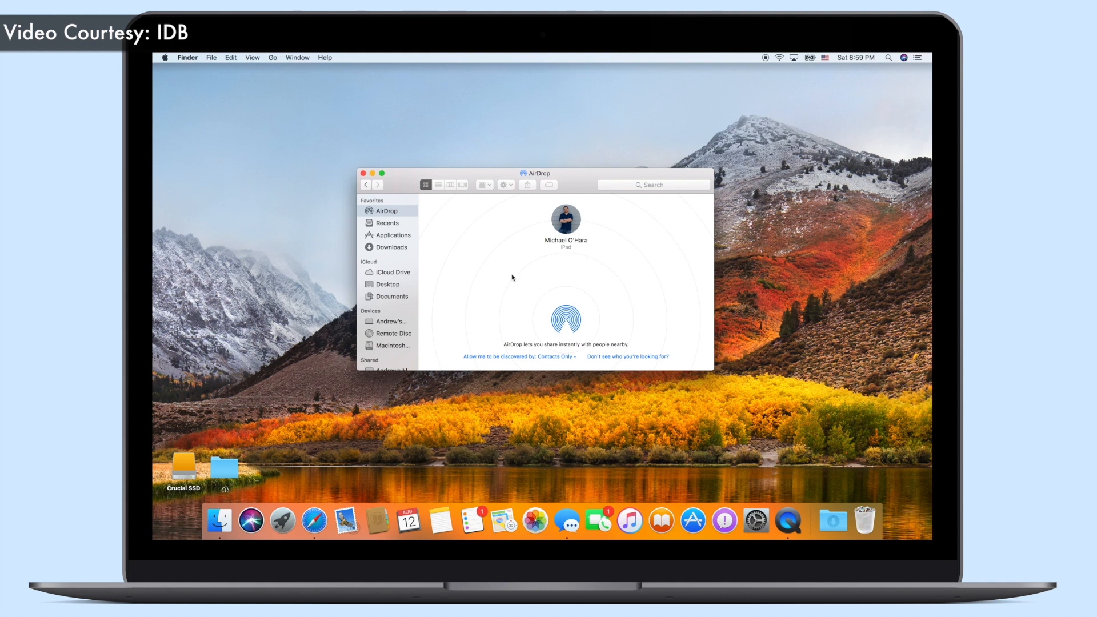
Step: Open Recents in the Finder window and view the Arrange By choices available for its files
{"action": "left_click", "coordinate": [403, 222]}
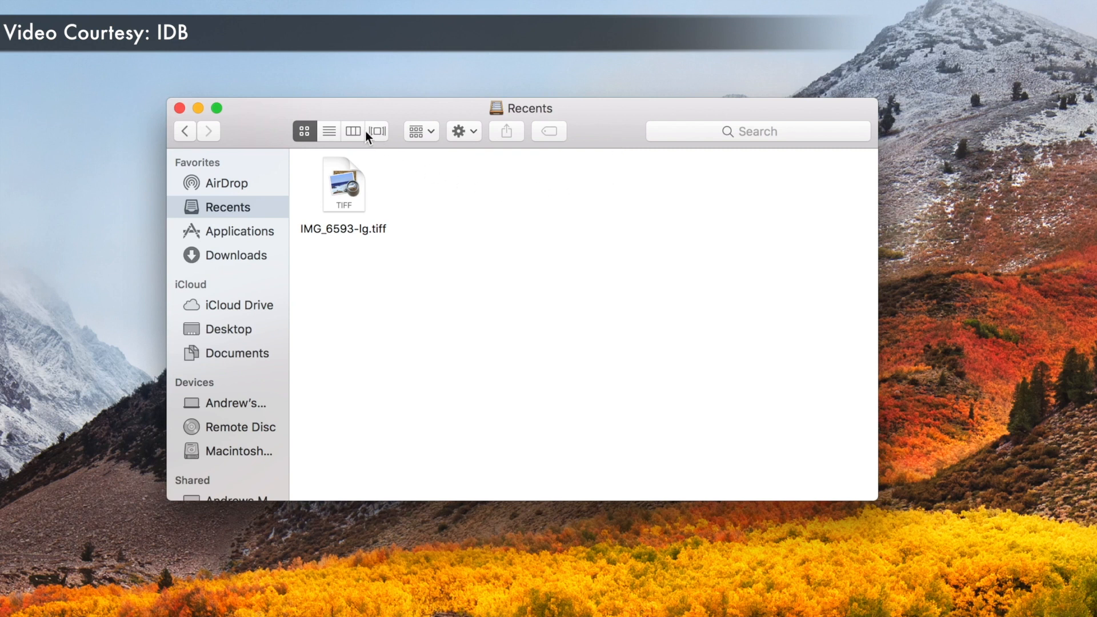
{"action": "left_click", "coordinate": [471, 129]}
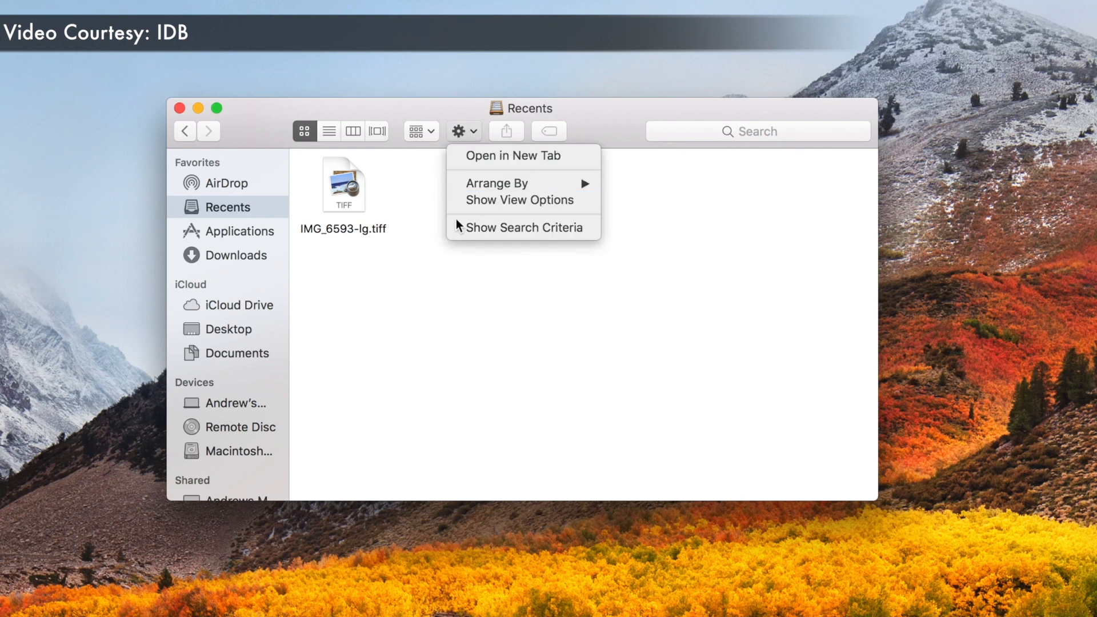
{"action": "mouse_move", "coordinate": [460, 189]}
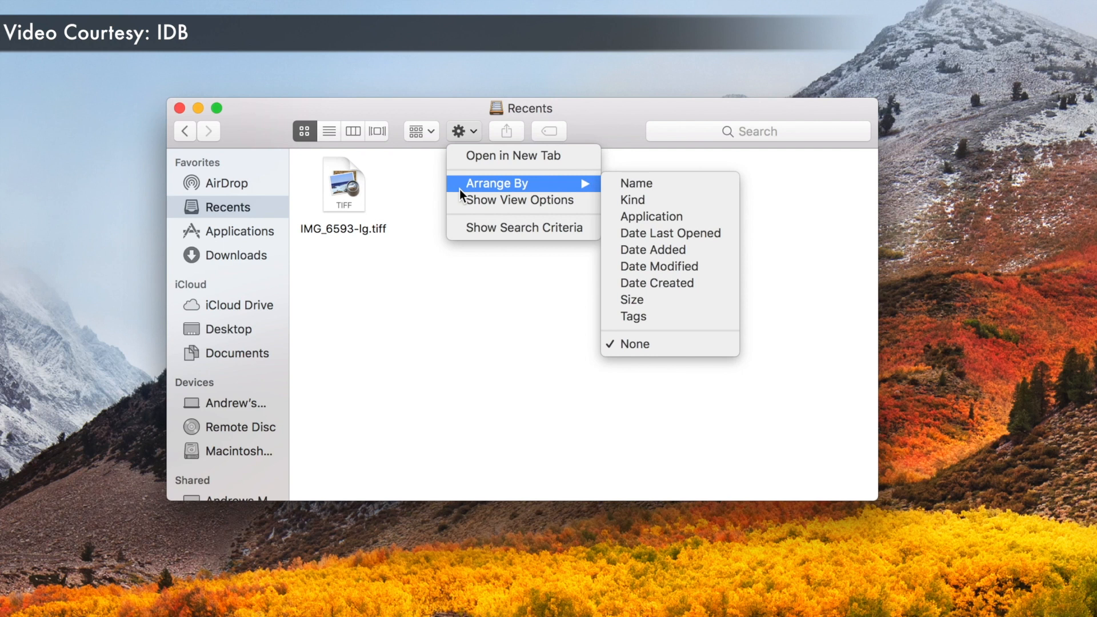
{"action": "left_click", "coordinate": [420, 202]}
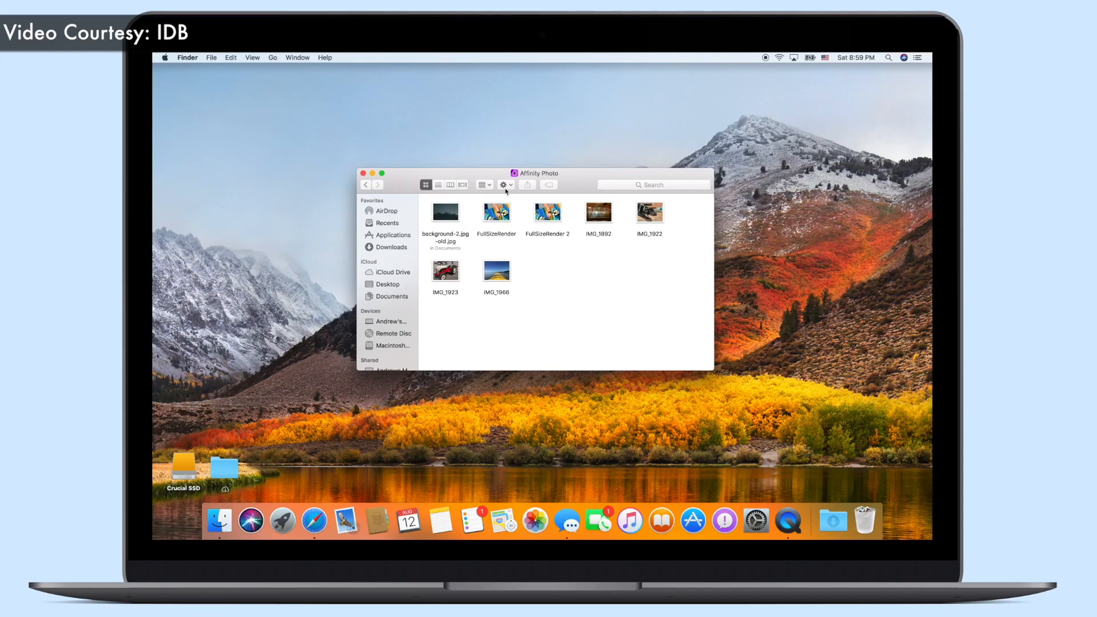
Step: View the Clean Up By choices available for the Affinity Photo folder
{"action": "left_click", "coordinate": [505, 185]}
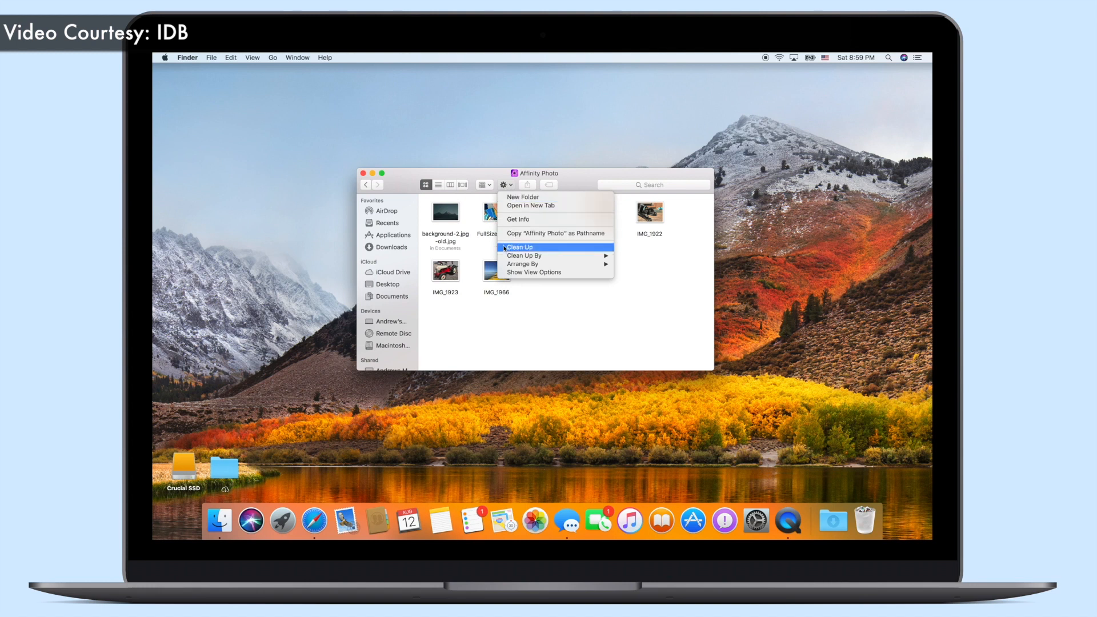
{"action": "mouse_move", "coordinate": [501, 257]}
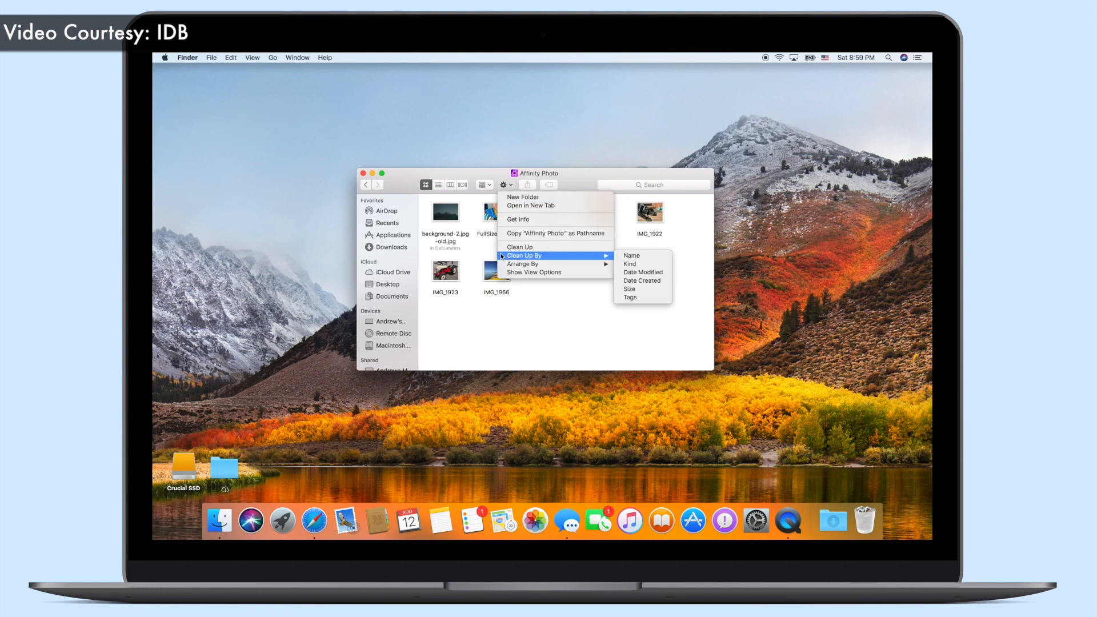
{"action": "left_click", "coordinate": [529, 303]}
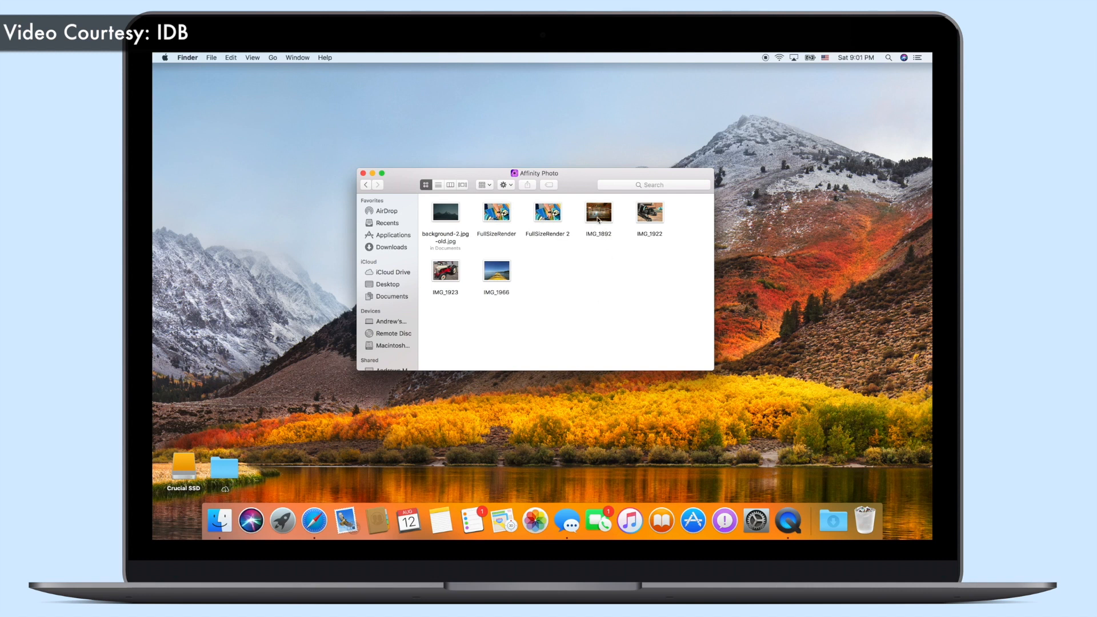
Step: Copy the IMG_1892 file in the Affinity Photo folder and clear the selection
{"action": "left_click", "coordinate": [599, 220]}
{"action": "right_click", "coordinate": [598, 220]}
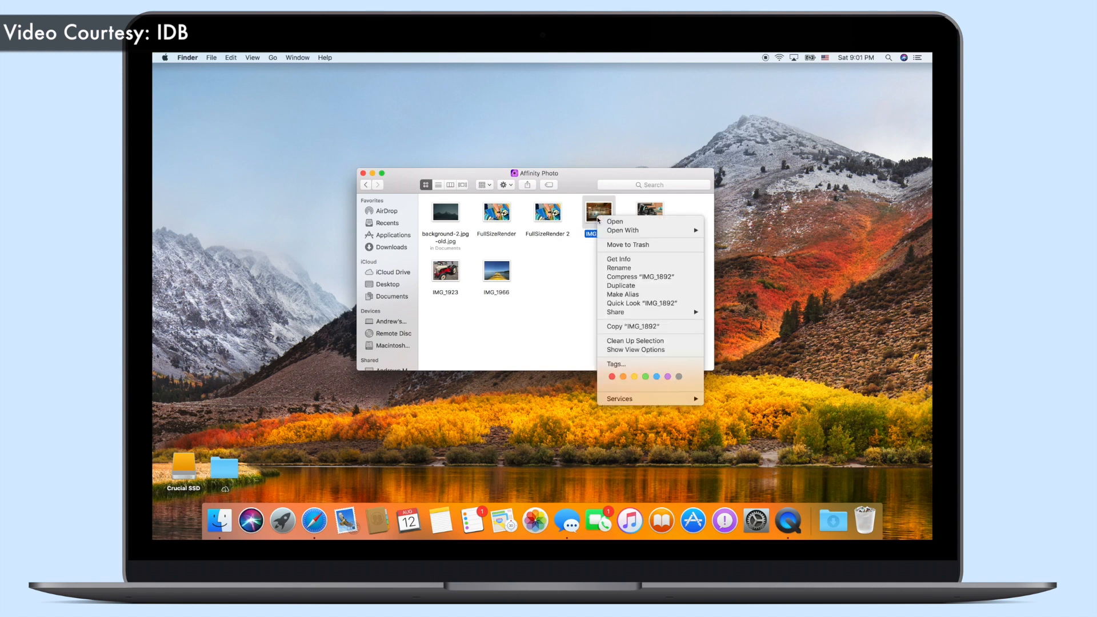
{"action": "left_click", "coordinate": [604, 329]}
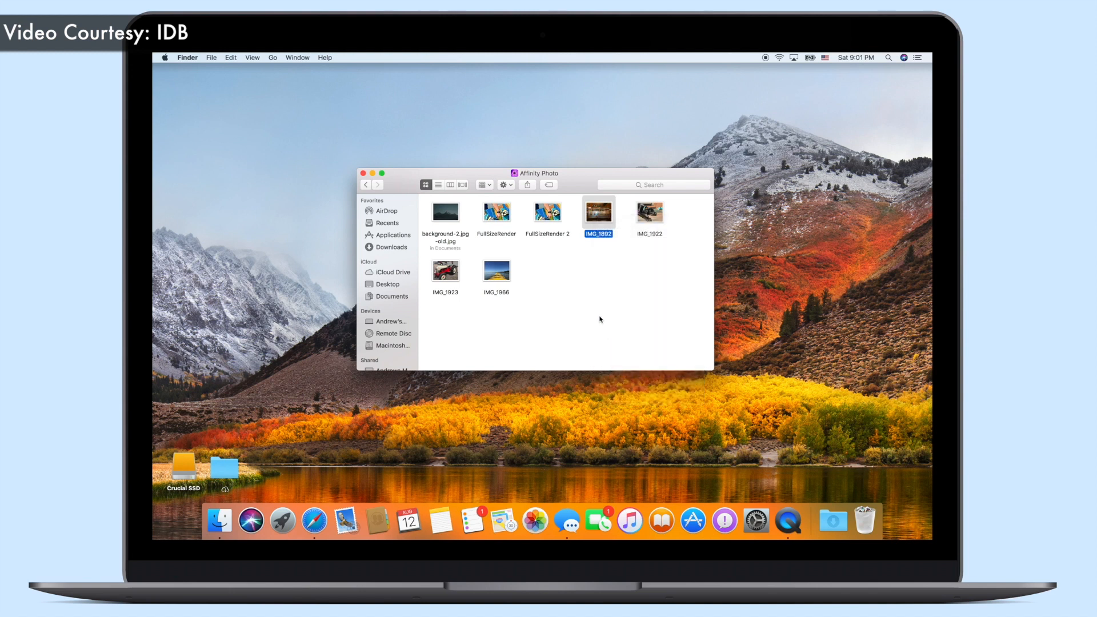
{"action": "left_click", "coordinate": [631, 327]}
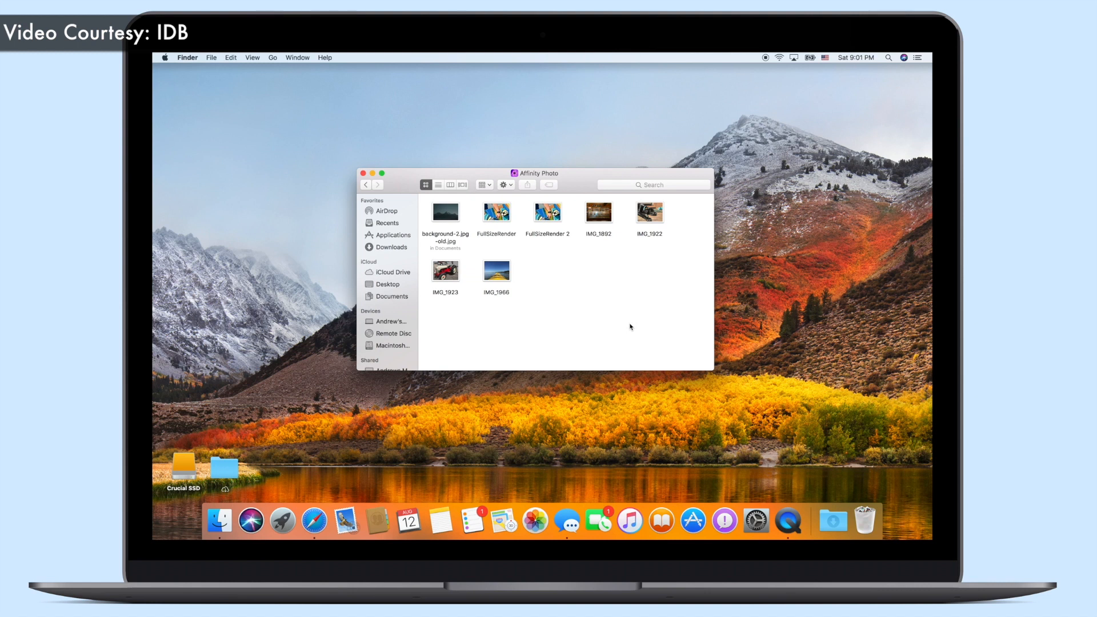
Step: Switch to the YouTube video in Safari, play it in picture in picture, and view it floating over the Finder desktop
{"action": "key", "text": "ctrl+Right"}
{"action": "left_click", "coordinate": [577, 275]}
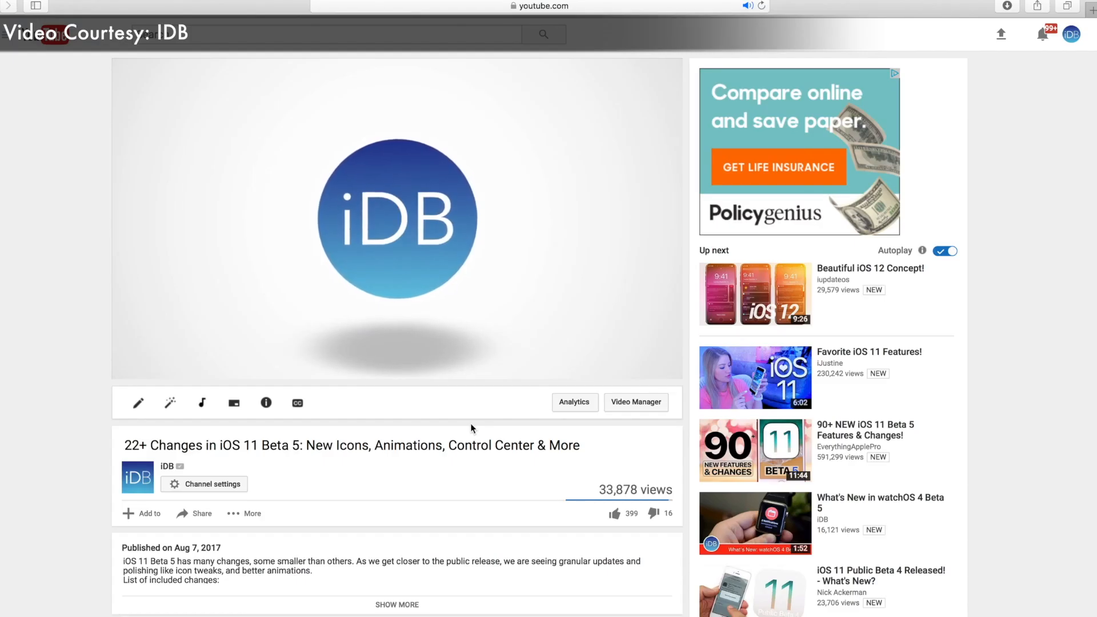
{"action": "key", "text": "alt+p"}
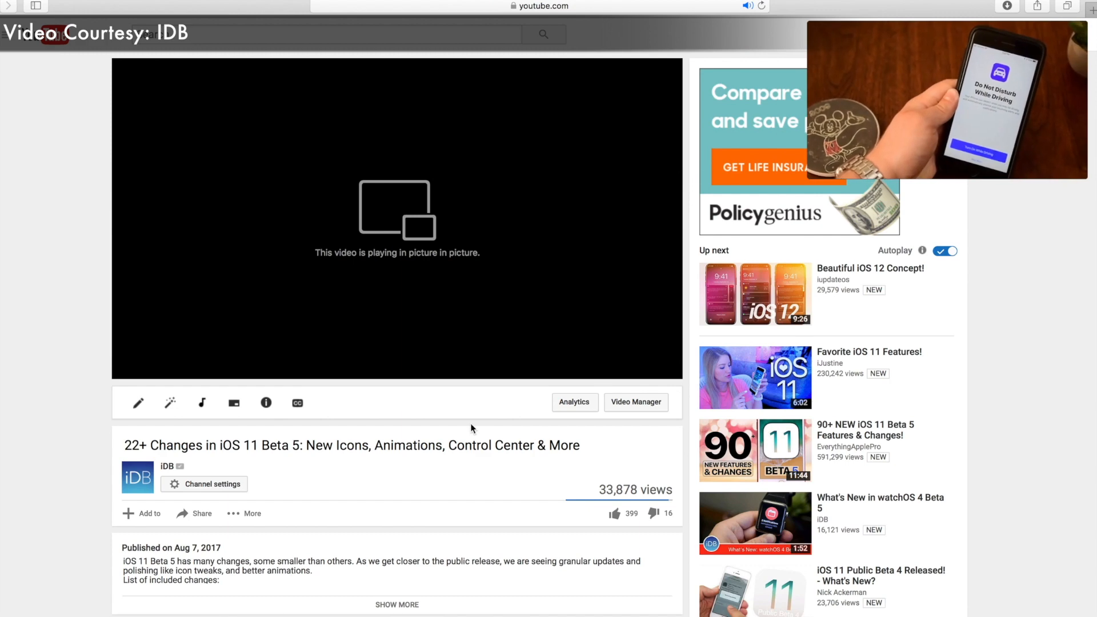
{"action": "key", "text": "ctrl+Left"}
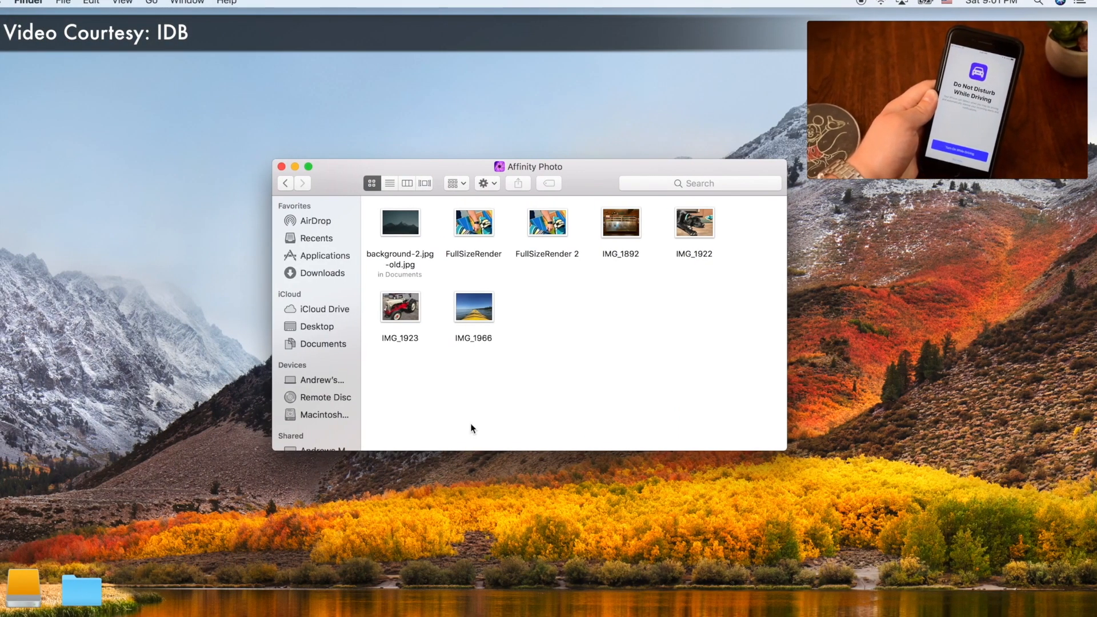
{"action": "key", "text": "ctrl+Right"}
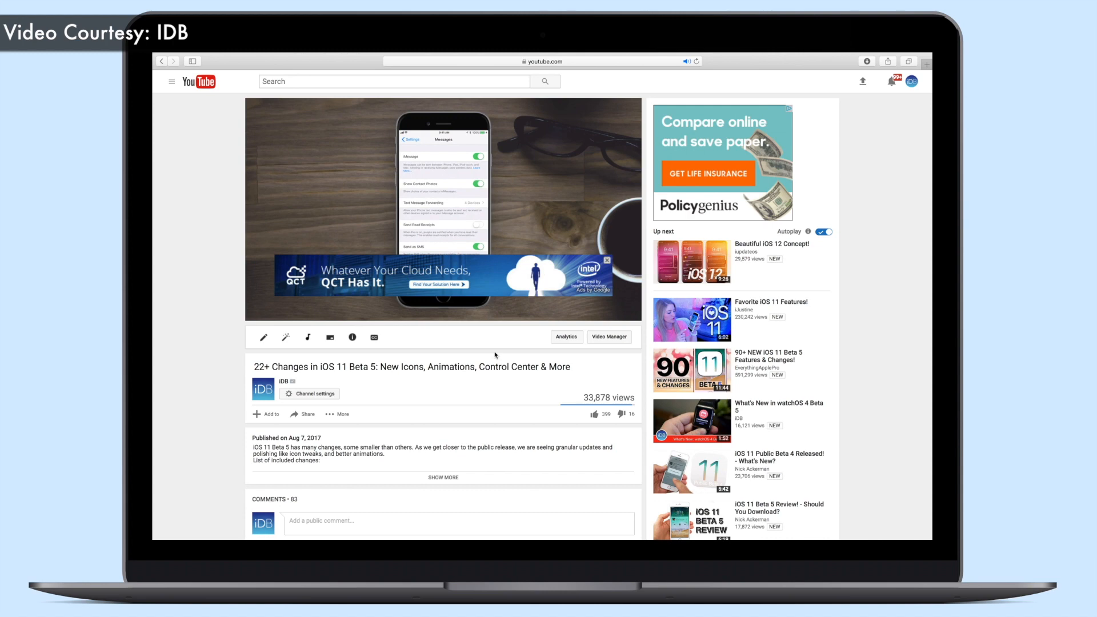
{"action": "key", "text": "ctrl+Left"}
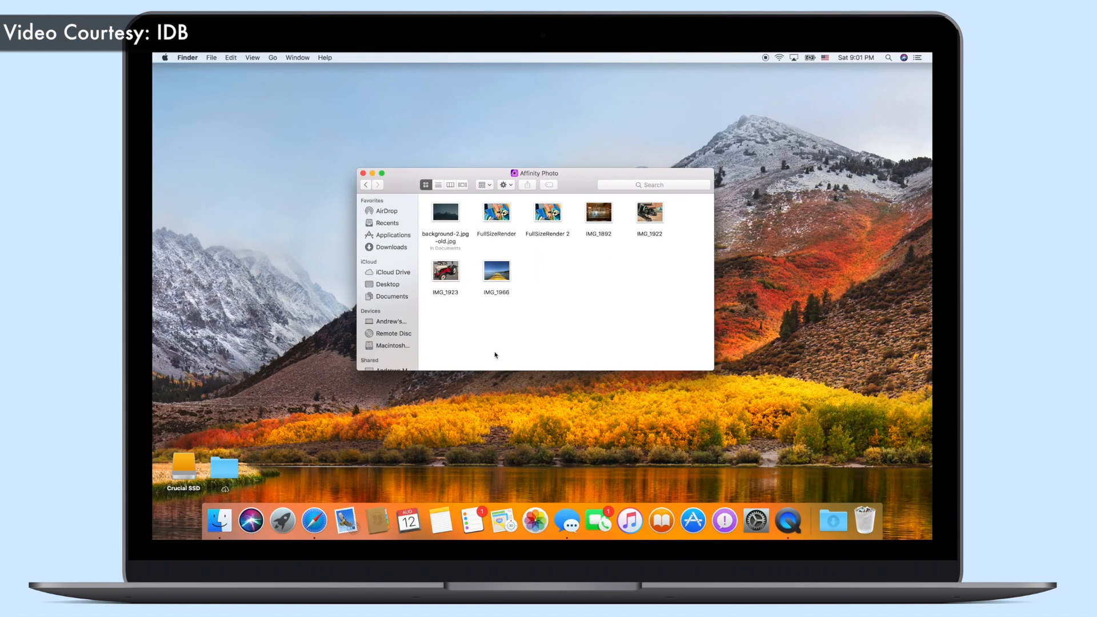
Step: View the Lock Screen command among the Mac's system commands and dismiss the list
{"action": "left_click", "coordinate": [166, 57]}
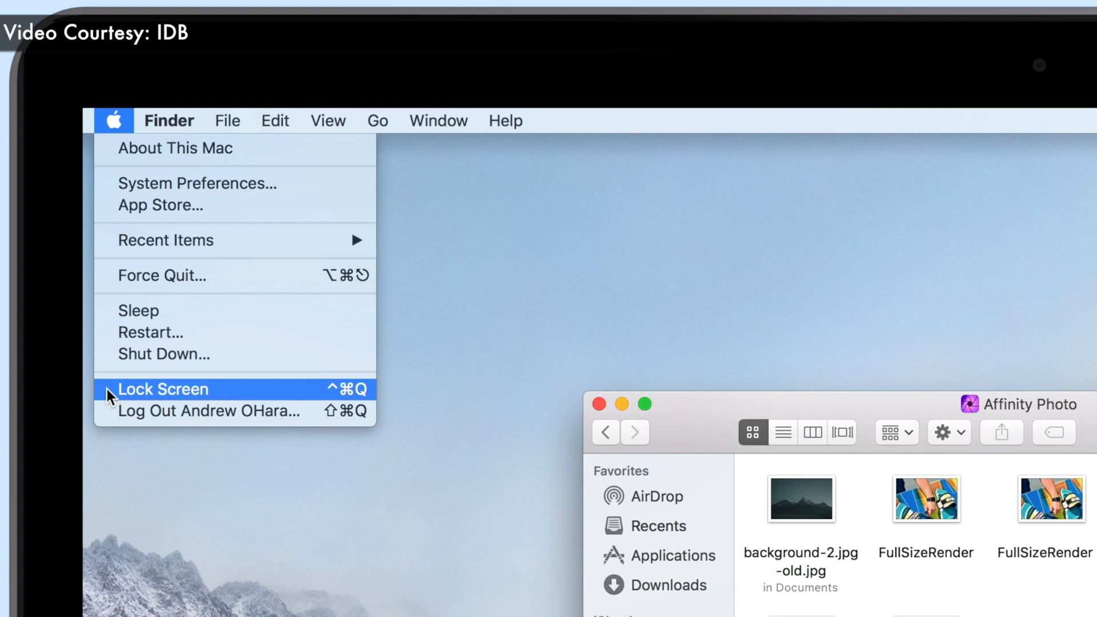
{"action": "left_click", "coordinate": [204, 531]}
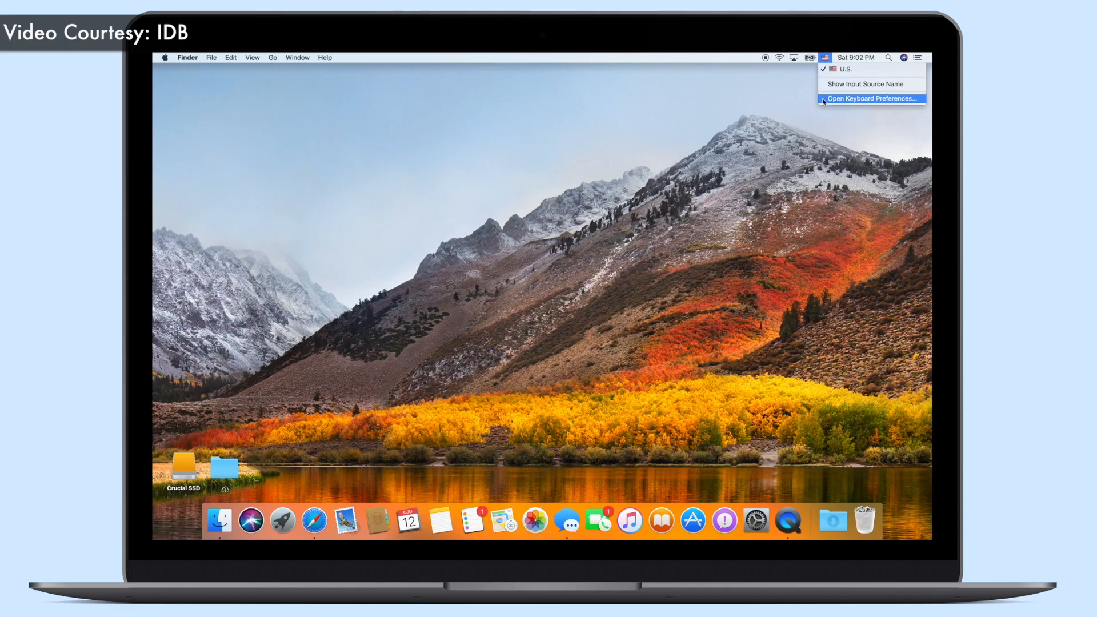
Step: Open the keyboard's Input Sources preferences and search the sources that can be added for "hindi"
{"action": "left_click", "coordinate": [823, 99]}
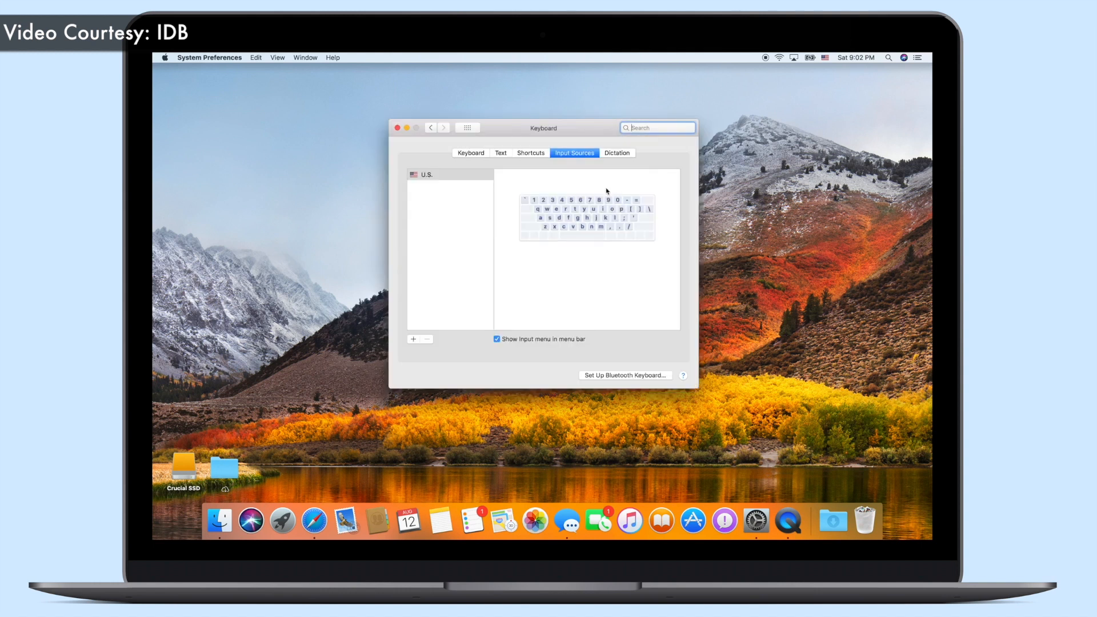
{"action": "left_click", "coordinate": [416, 339]}
{"action": "type", "text": "h"}
{"action": "type", "text": "indi"}
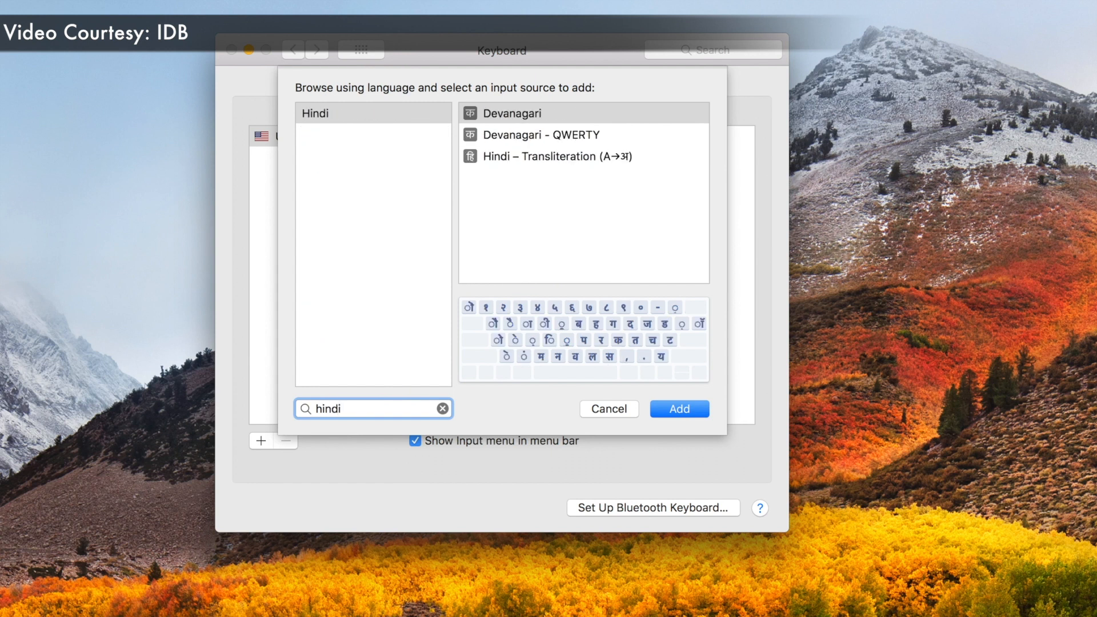
Step: Replace the input source search with "japan" to view the Japanese keyboard, and begin clearing the search text
{"action": "key", "text": "BackSpace"}
{"action": "key", "text": "BackSpace"}
{"action": "key", "text": "BackSpace"}
{"action": "type", "text": "japan"}
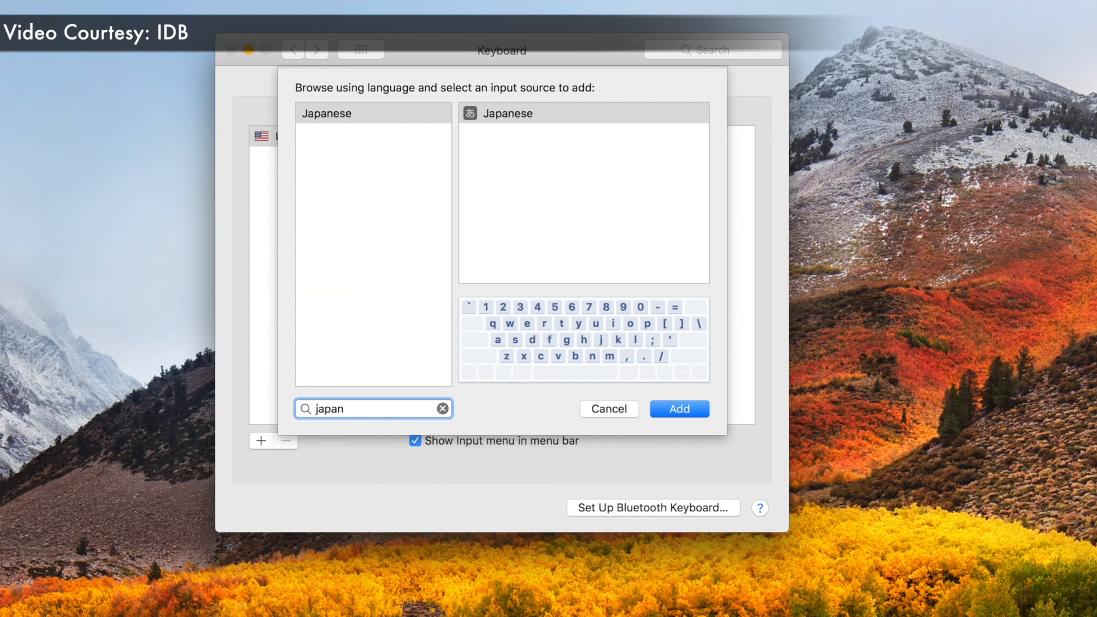
{"action": "key", "text": "BackSpace"}
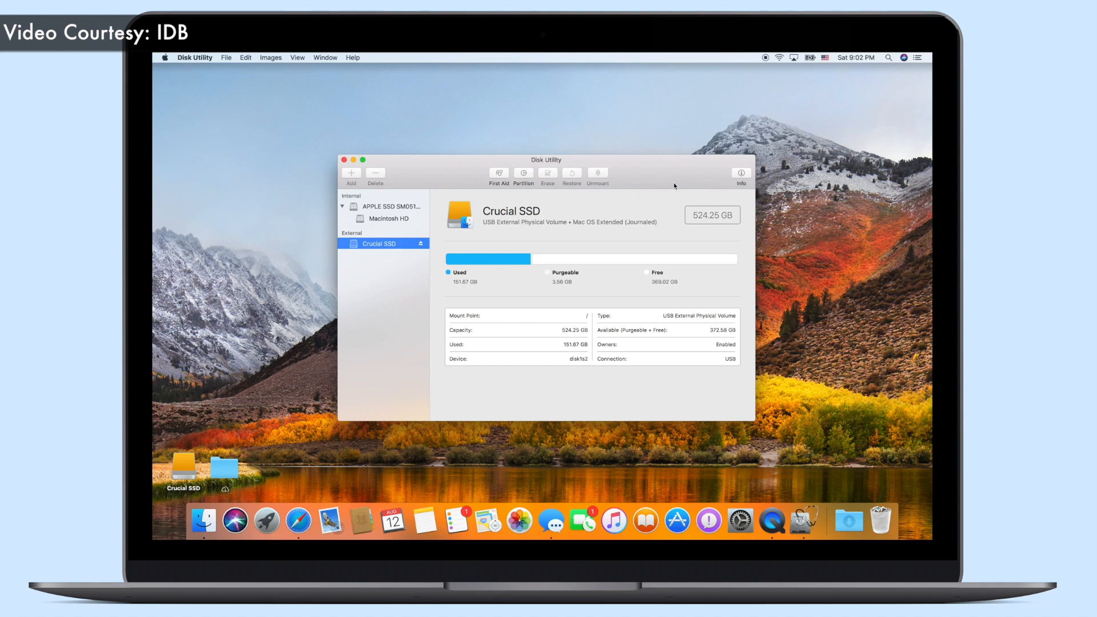
Step: View the Crucial SSD volume's details in Disk Utility and quit the utility
{"action": "key", "text": "super+q"}
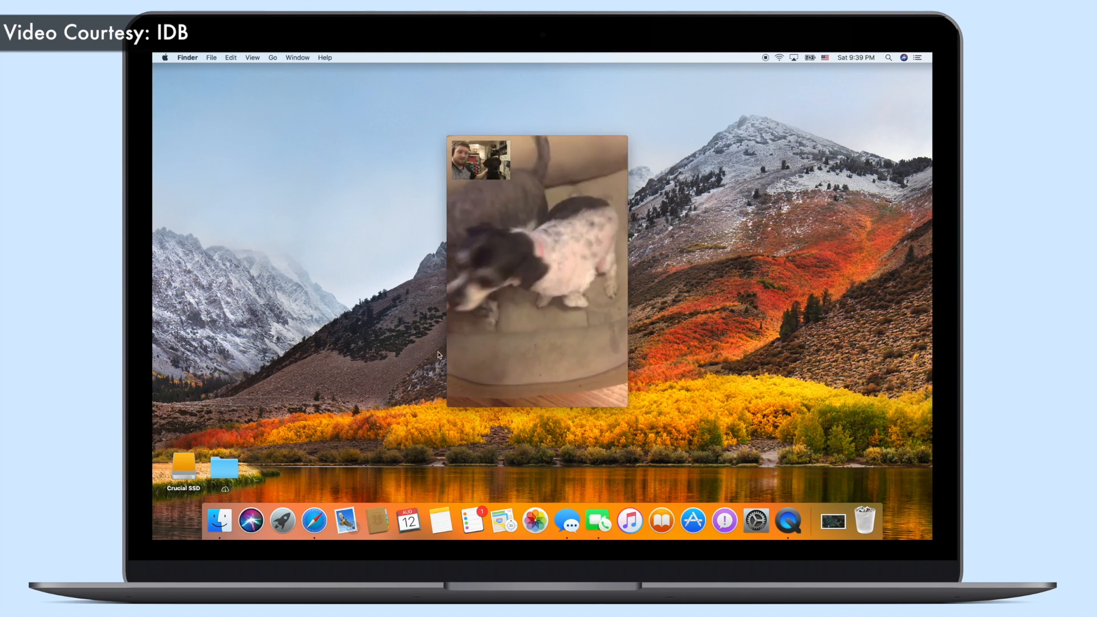
Step: Try to capture Live Photos of the dogs during the FaceTime video call
{"action": "mouse_move", "coordinate": [471, 385]}
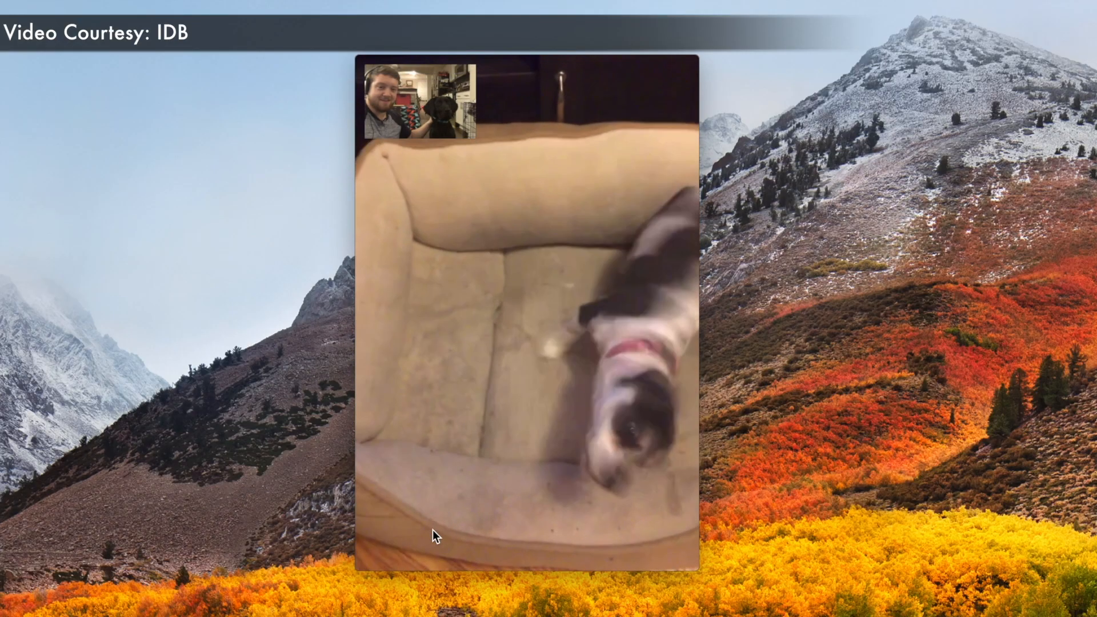
{"action": "left_click", "coordinate": [433, 532]}
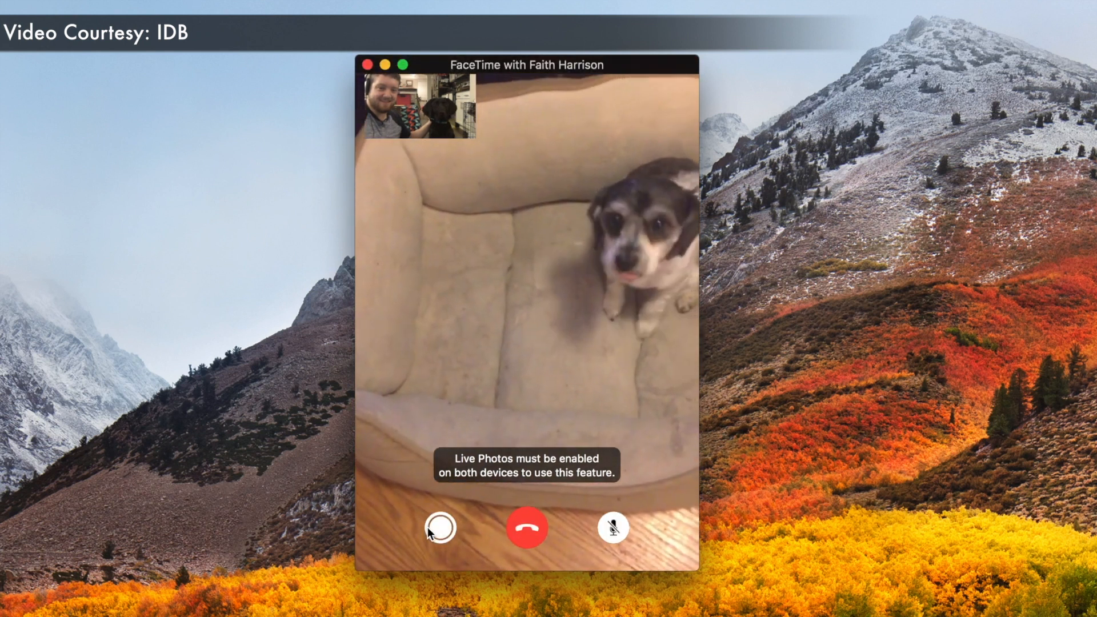
{"action": "left_click", "coordinate": [432, 532]}
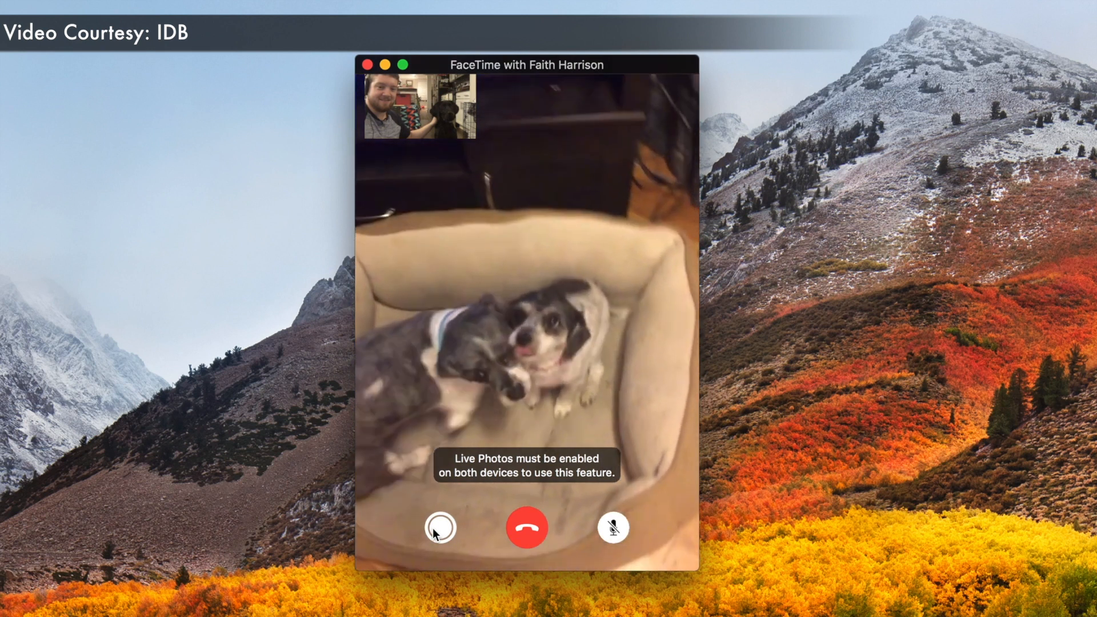
{"action": "mouse_move", "coordinate": [438, 529]}
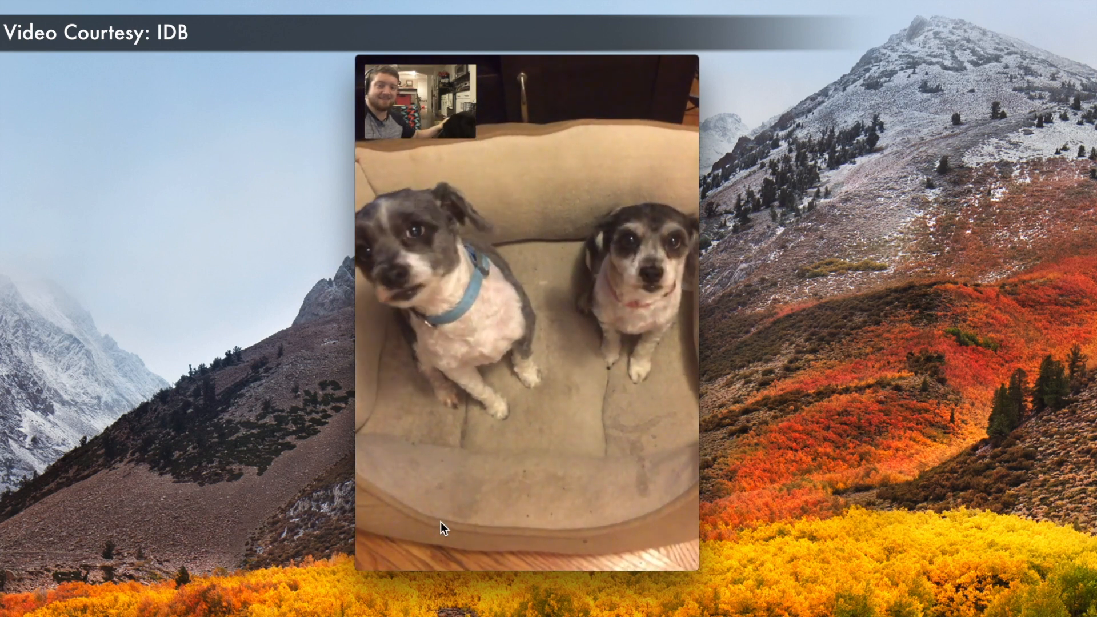
{"action": "left_click", "coordinate": [438, 529]}
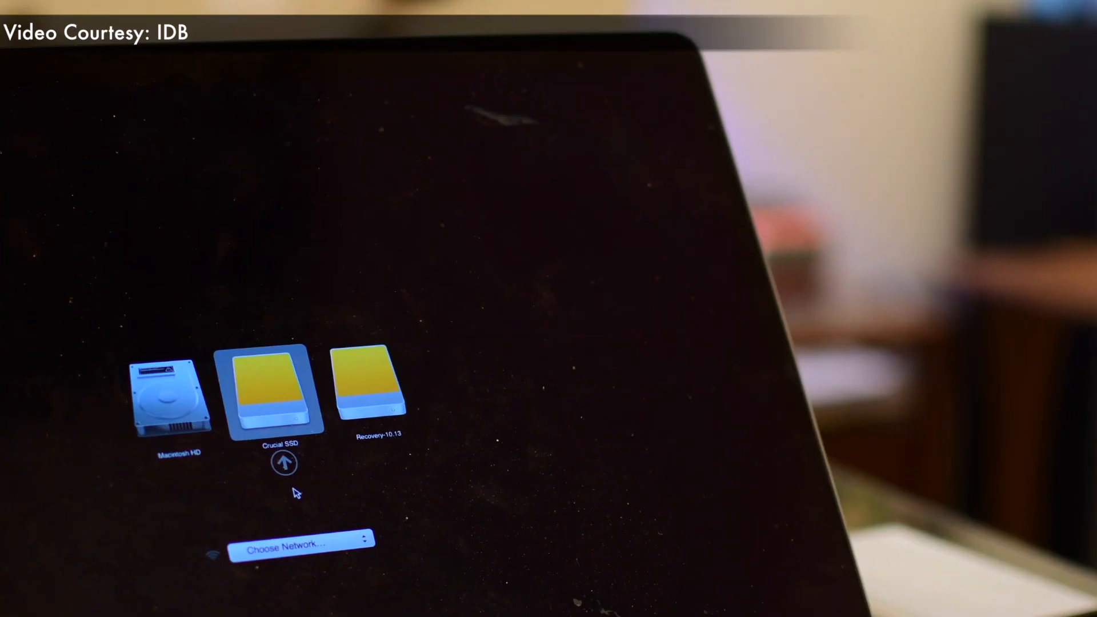
Step: Choose the Recovery-10.13 volume in the startup disk picker and boot the Mac from it
{"action": "key", "text": "Left"}
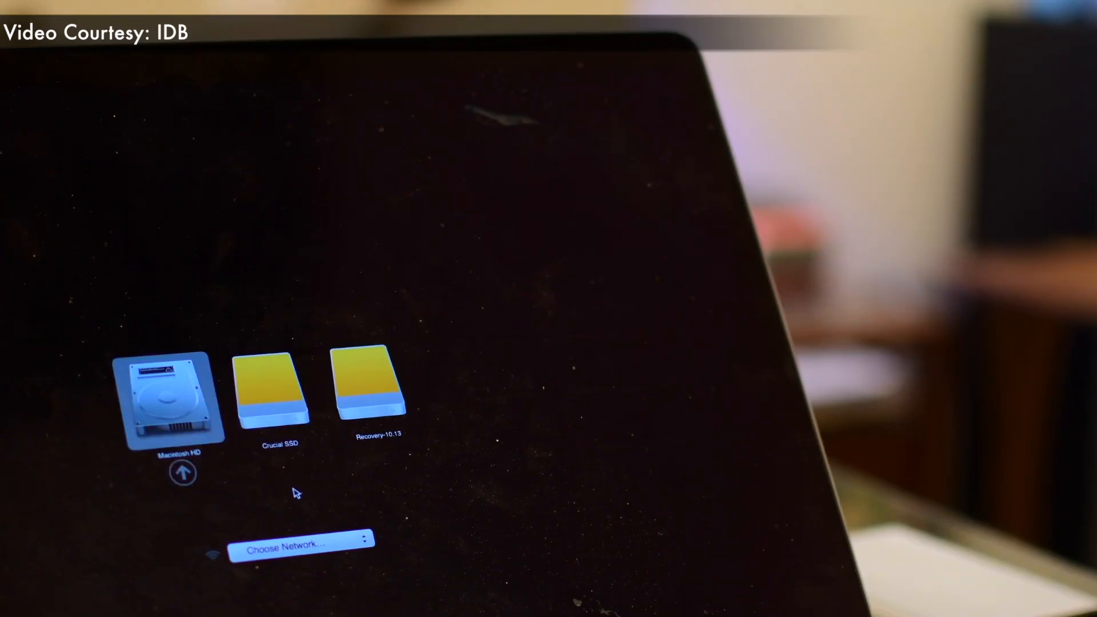
{"action": "key", "text": "Right"}
{"action": "key", "text": "Right"}
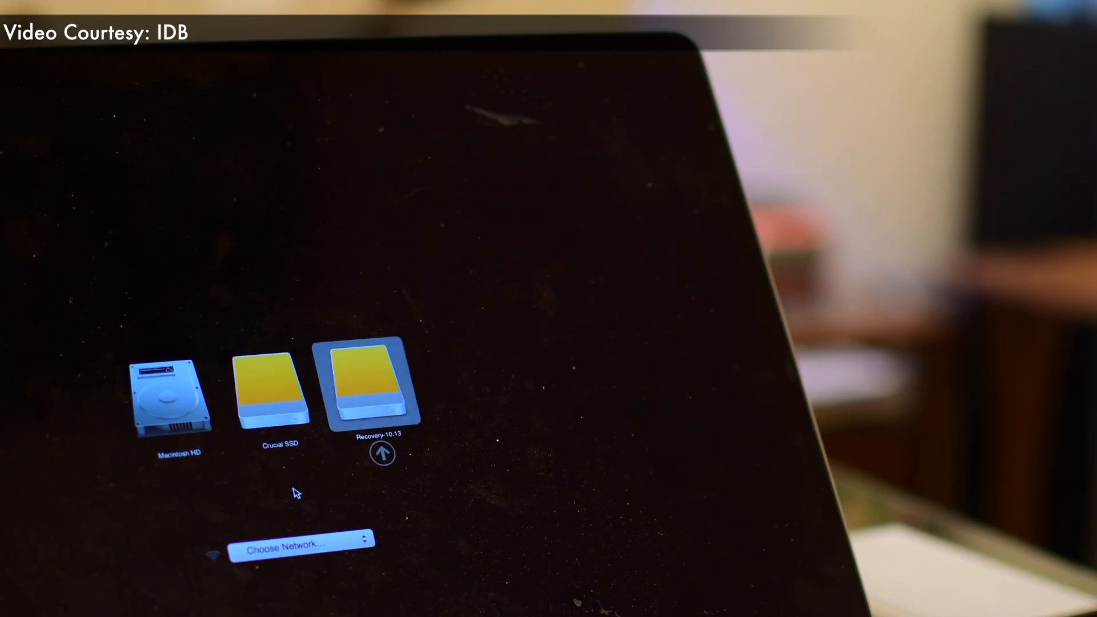
{"action": "key", "text": "Return"}
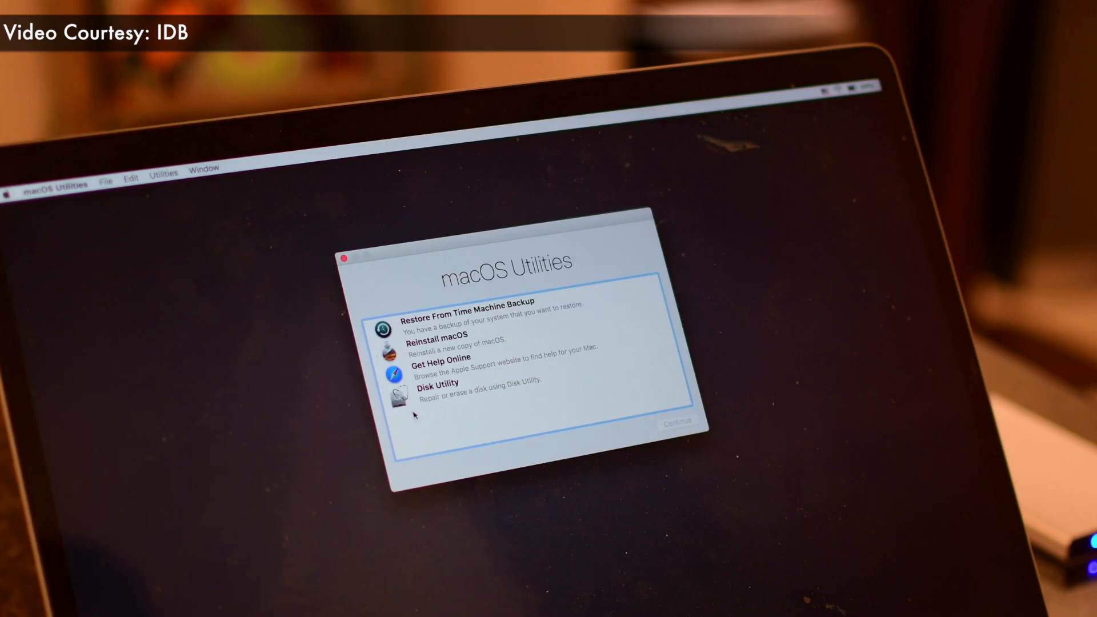
Step: Open Disk Utility from macOS Utilities and select the external Crucial SSD volume
{"action": "left_click", "coordinate": [407, 401]}
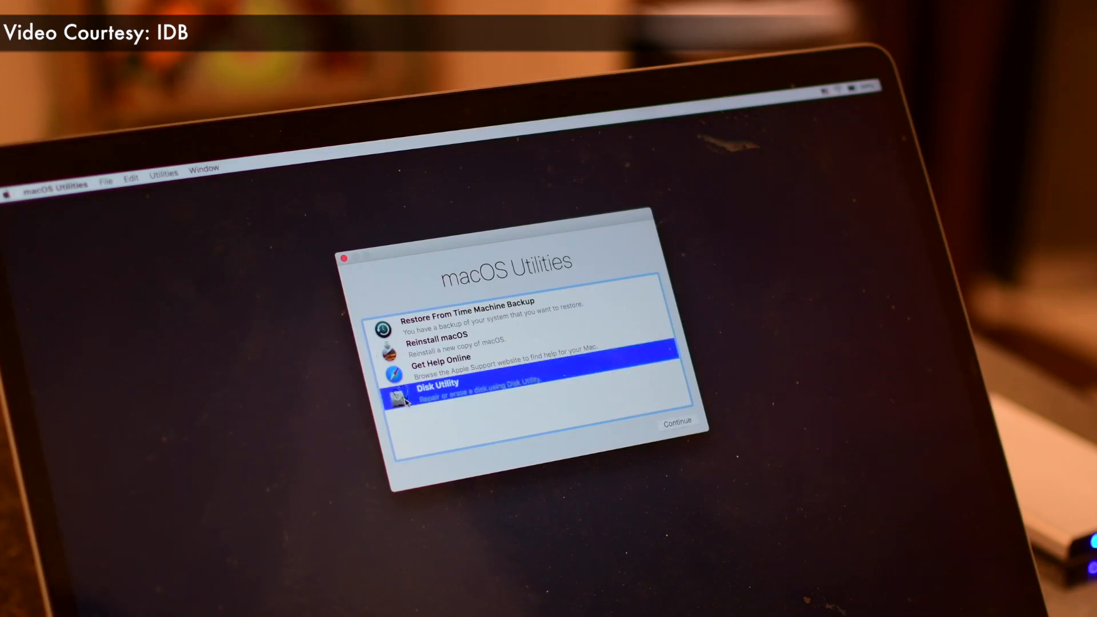
{"action": "left_click", "coordinate": [670, 429]}
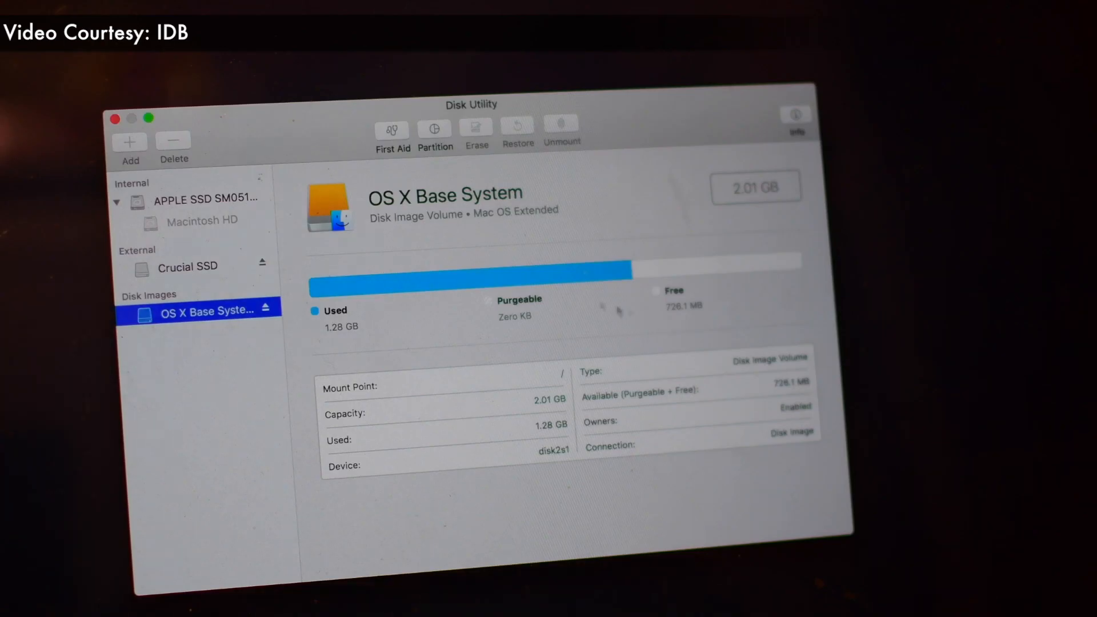
{"action": "left_click", "coordinate": [207, 269]}
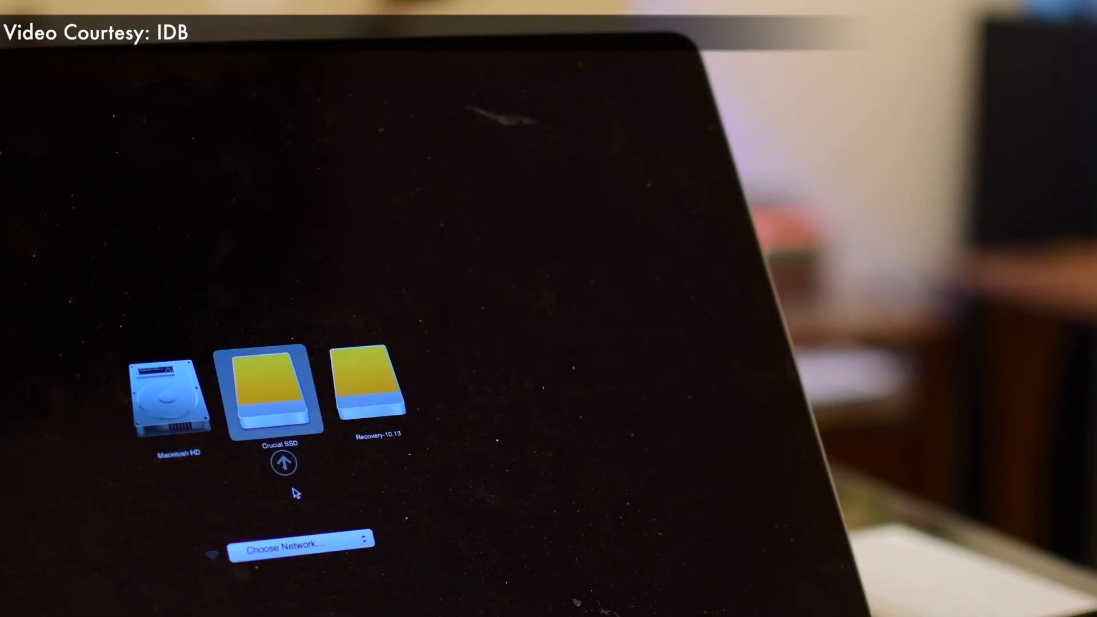
Step: Go through the startup volumes from Macintosh HD to Recovery-10.13 and start up from Recovery-10.13
{"action": "key", "text": "Left"}
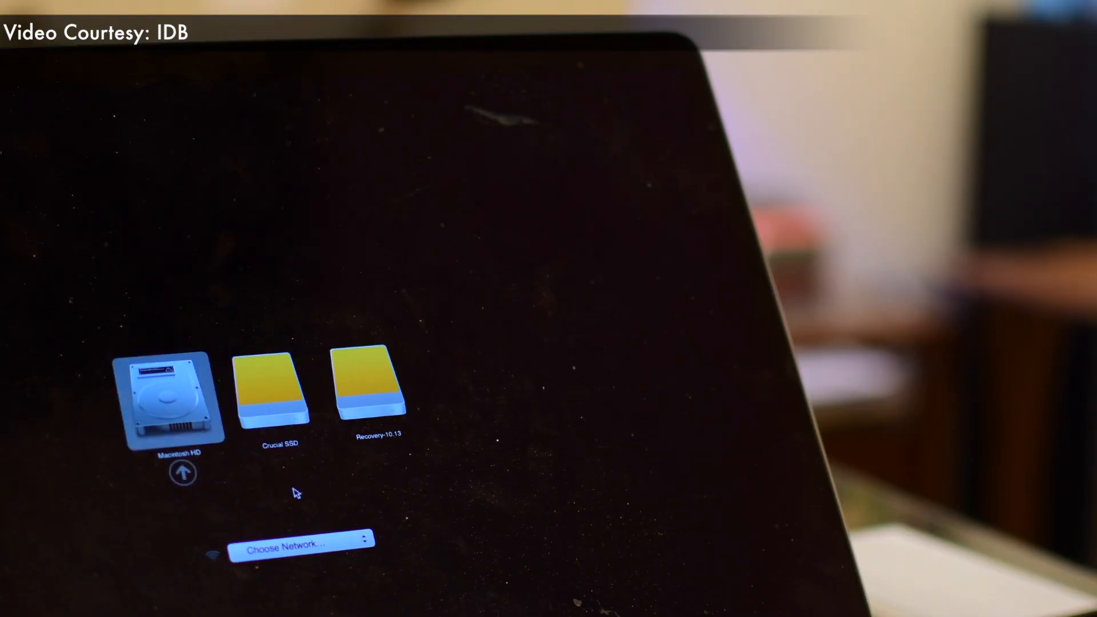
{"action": "key", "text": "Right"}
{"action": "key", "text": "Right"}
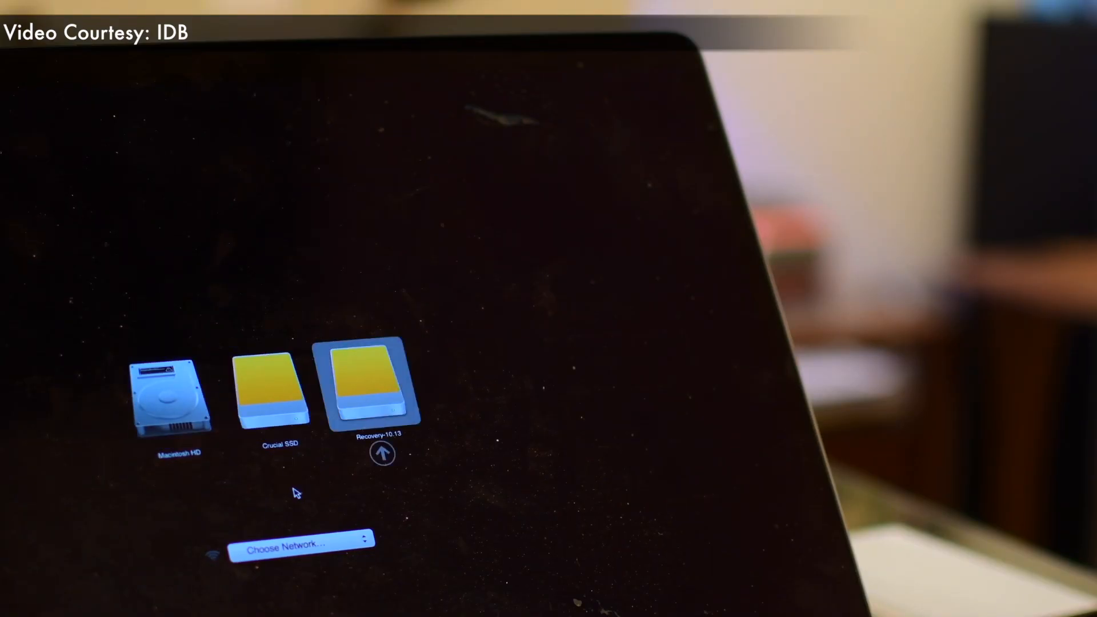
{"action": "key", "text": "Return"}
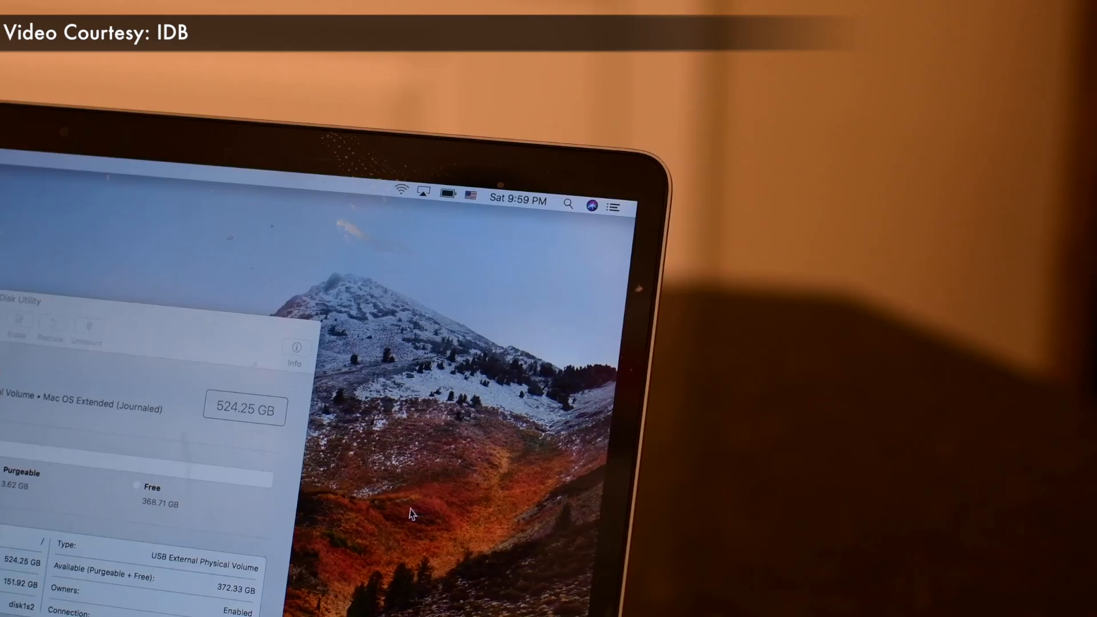
{"action": "key", "text": "super+space"}
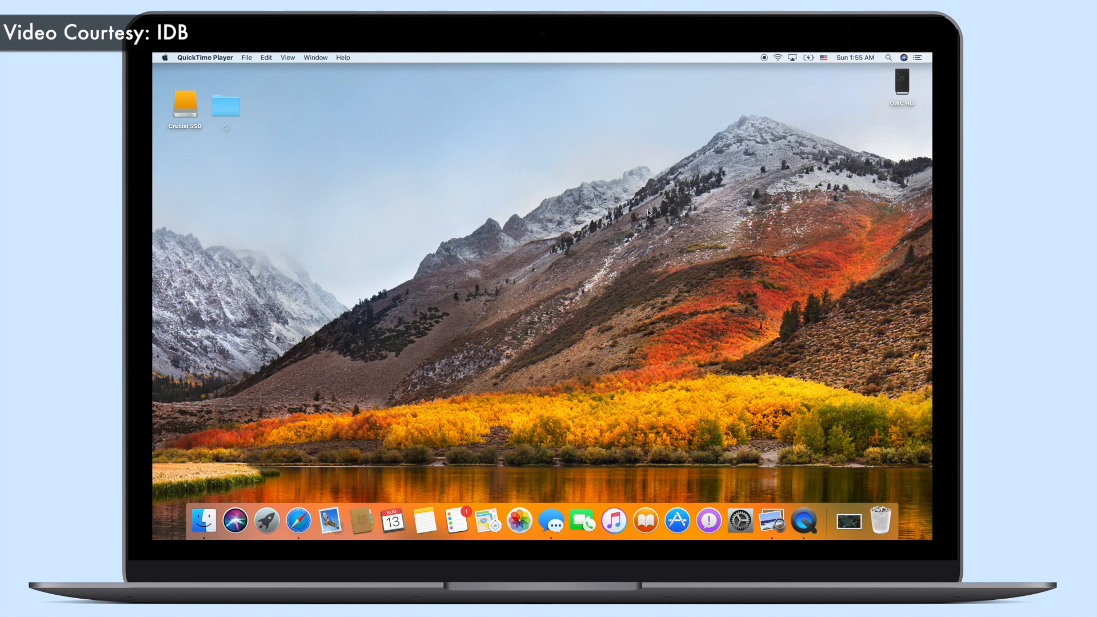
Step: Ask Siri when "What's the Rumpus" was released and who is in the band Gaelic Storm, and dismiss the answers
{"action": "left_click", "coordinate": [900, 60]}
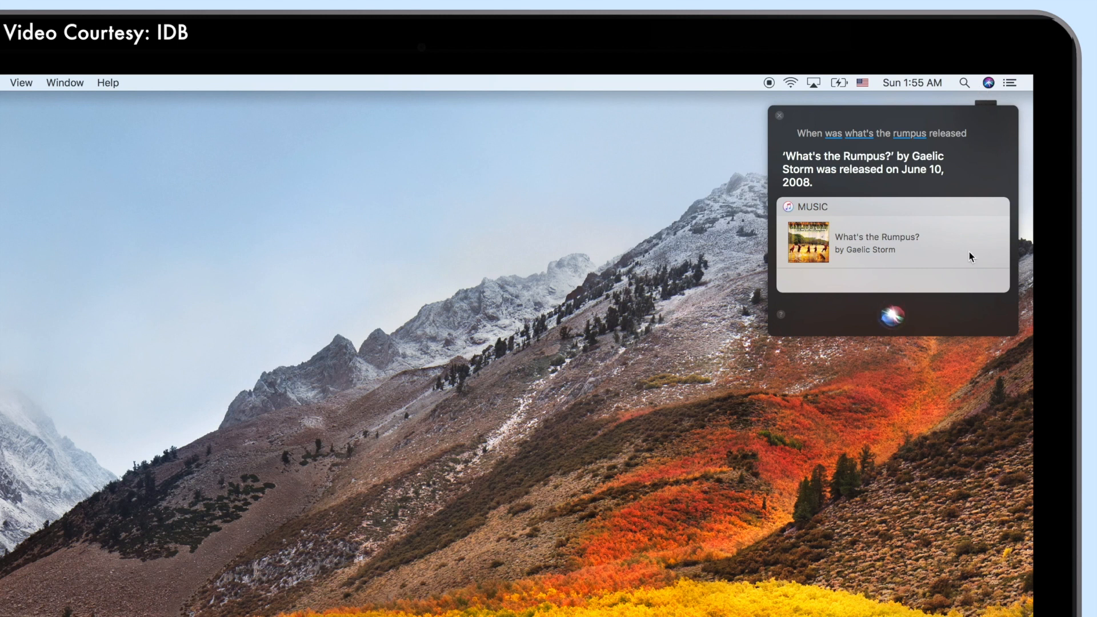
{"action": "left_click", "coordinate": [895, 315]}
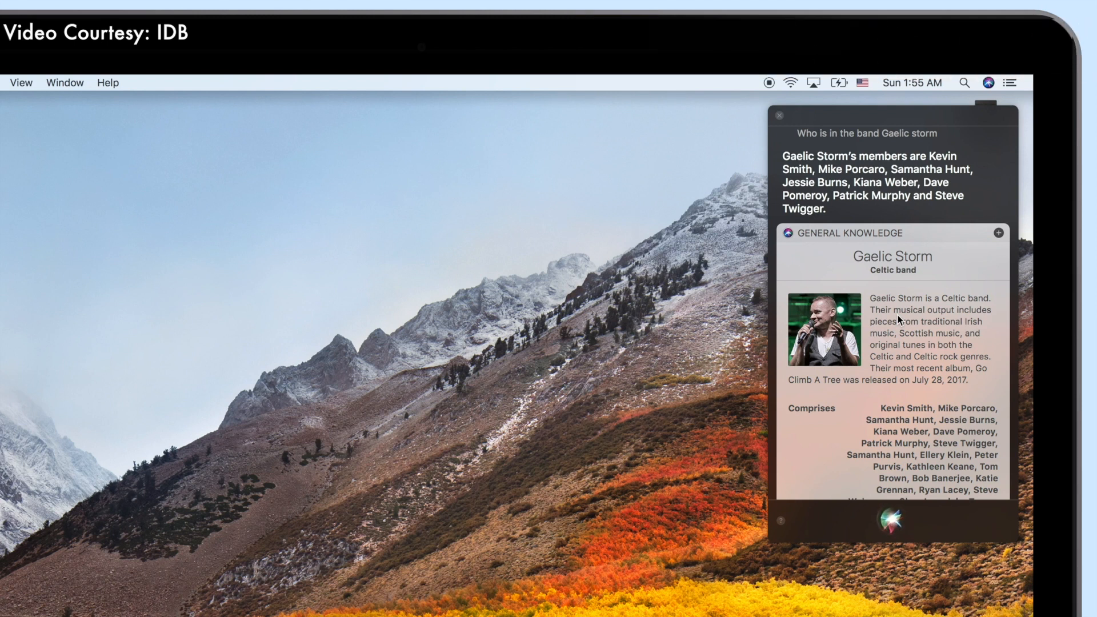
{"action": "left_click", "coordinate": [754, 343]}
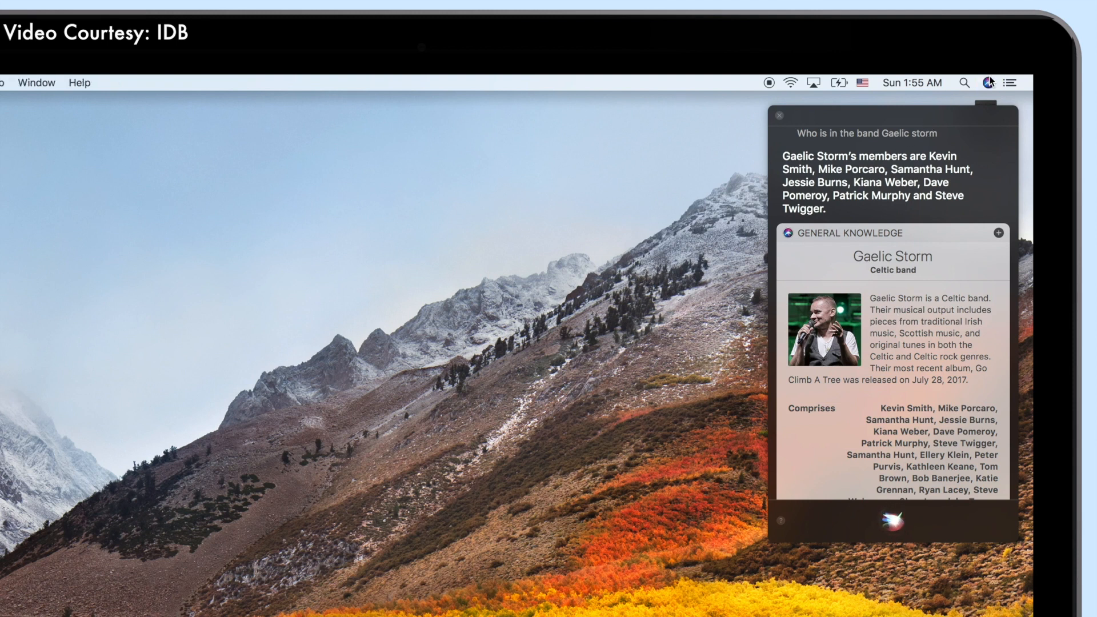
{"action": "left_click", "coordinate": [779, 116]}
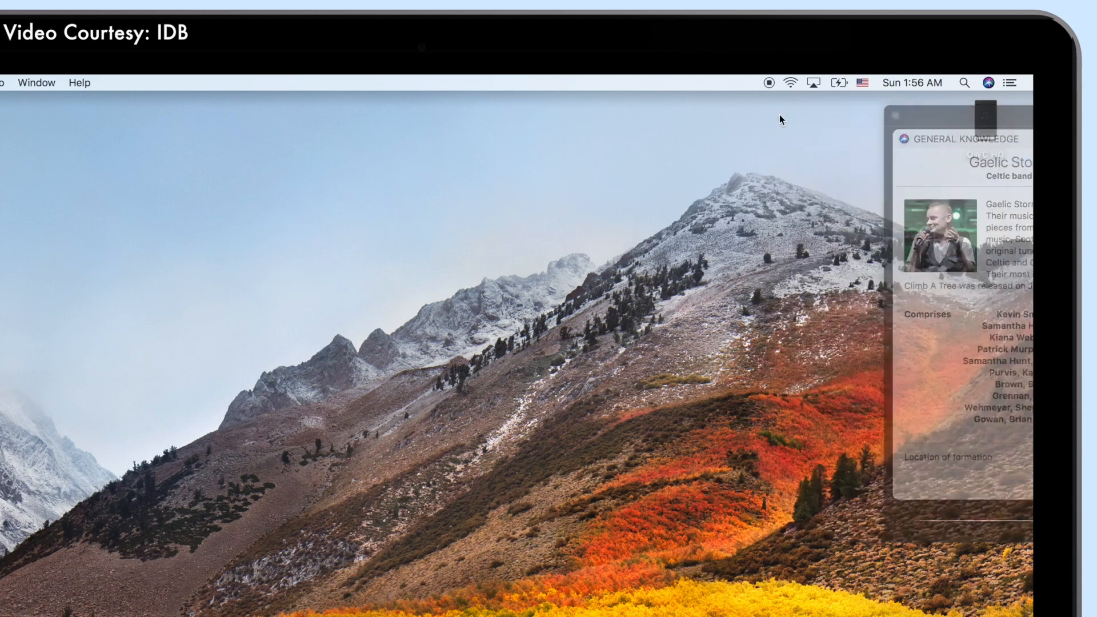
{"action": "left_click", "coordinate": [902, 57]}
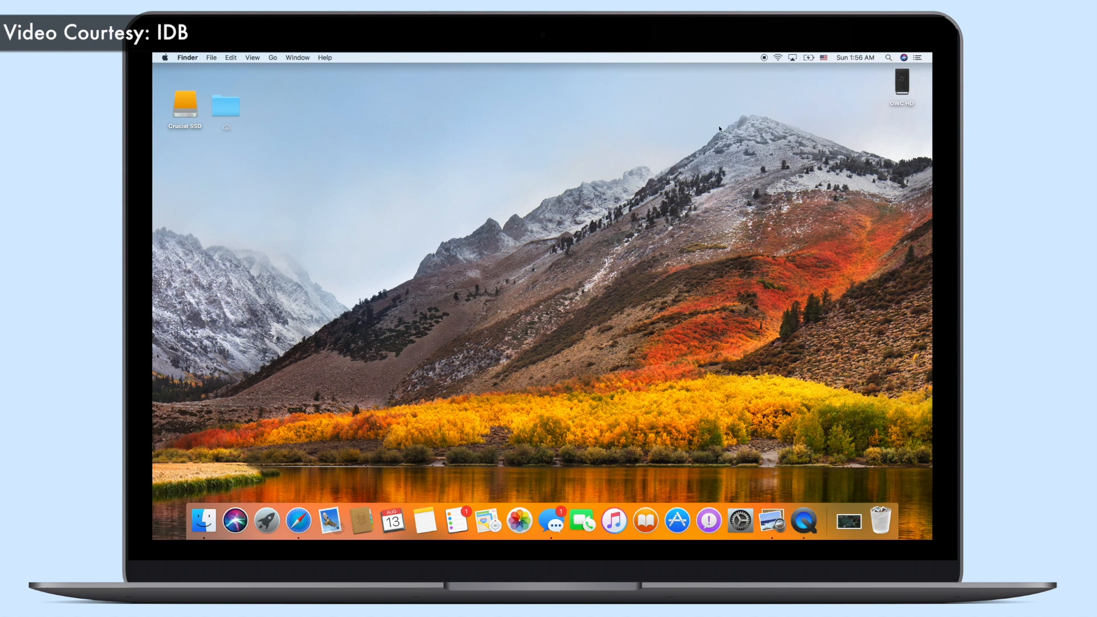
Step: Enable Type to Siri in the Accessibility section of System Preferences and close the window
{"action": "left_click", "coordinate": [165, 57]}
{"action": "left_click", "coordinate": [172, 72]}
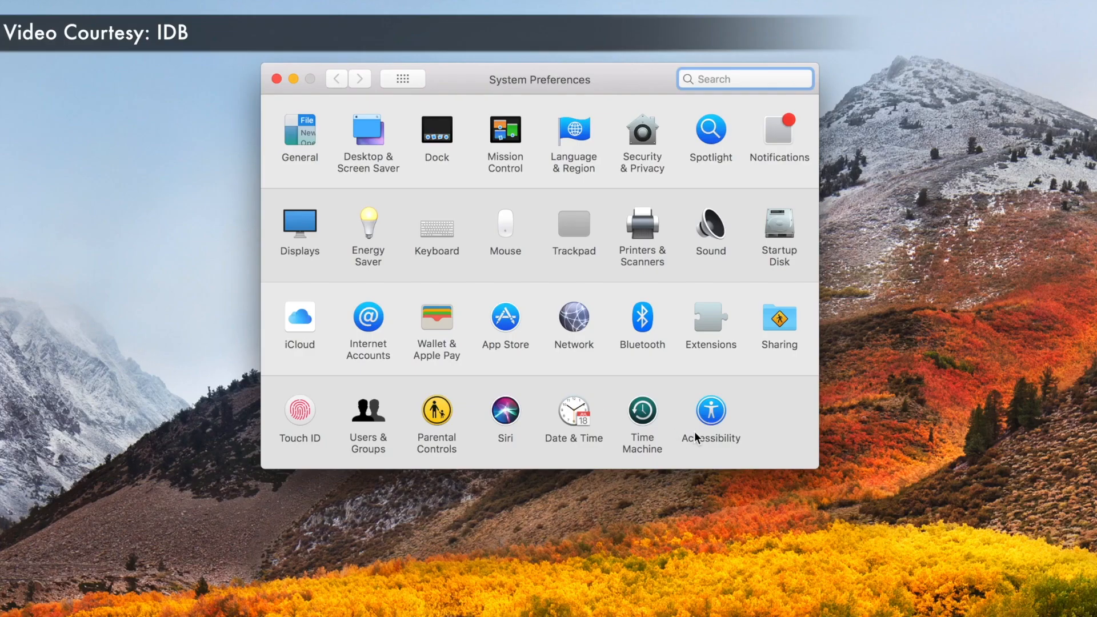
{"action": "left_click", "coordinate": [695, 436]}
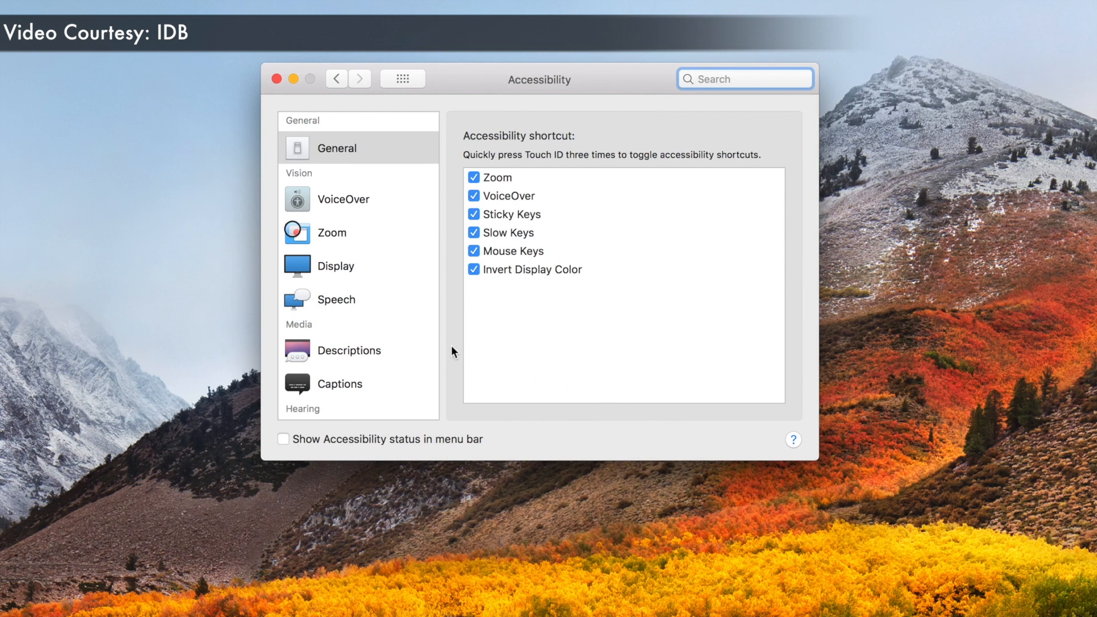
{"action": "scroll", "coordinate": [413, 342], "scroll_direction": "down", "scroll_amount": 5}
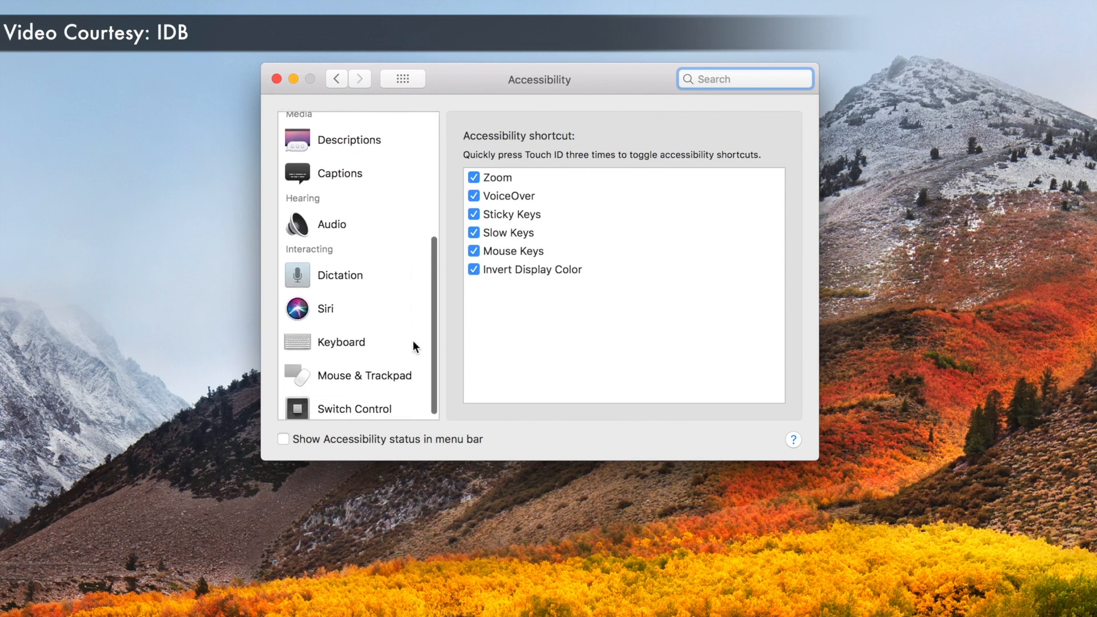
{"action": "left_click", "coordinate": [403, 321]}
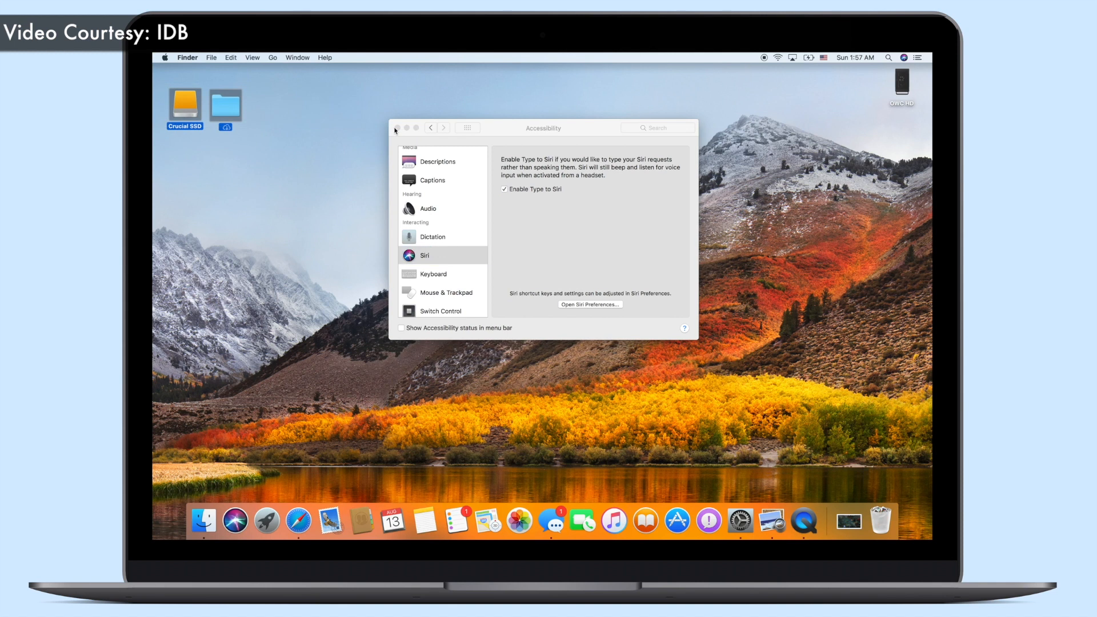
{"action": "left_click", "coordinate": [293, 79]}
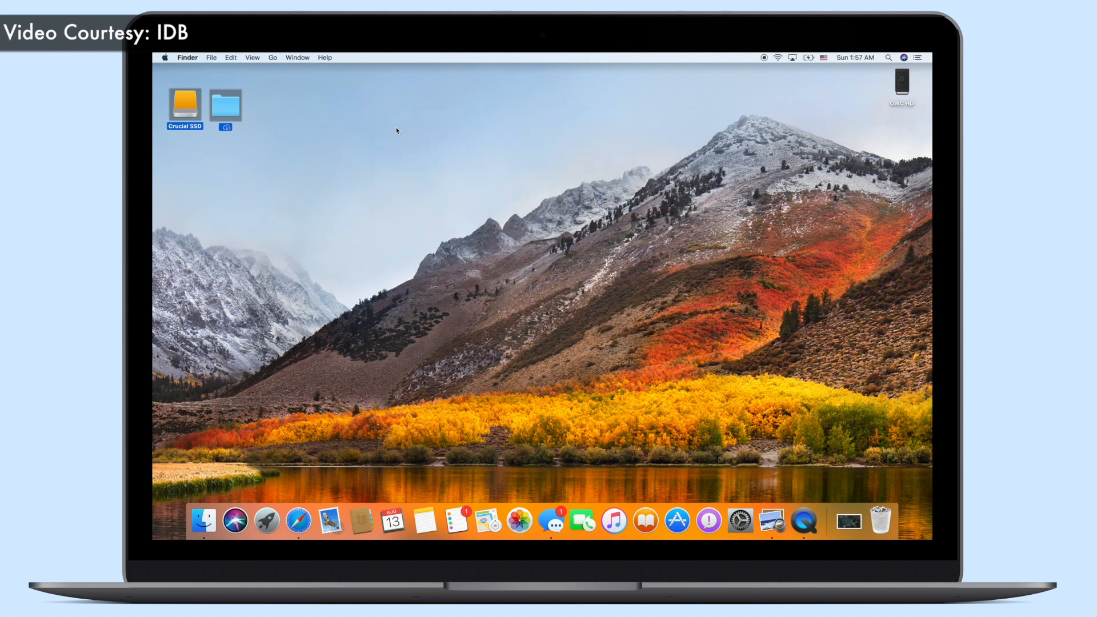
Step: Send Siri the written request "Tell me a joke", close Siri, and clear the desktop selection
{"action": "left_click", "coordinate": [906, 55]}
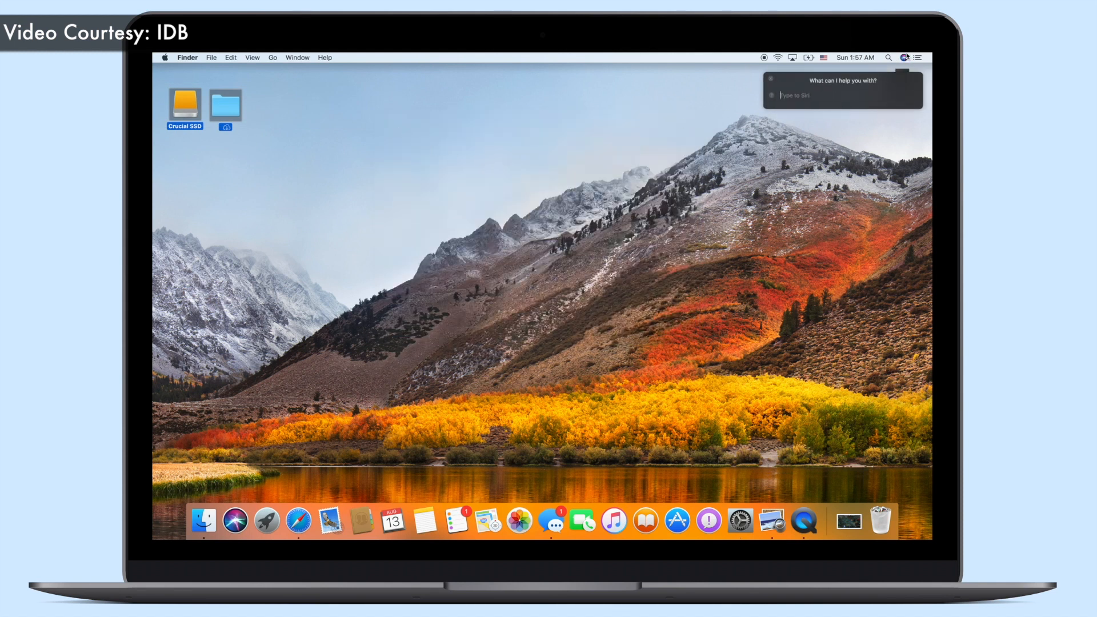
{"action": "type", "text": "Tell me a joke"}
{"action": "key", "text": "Return"}
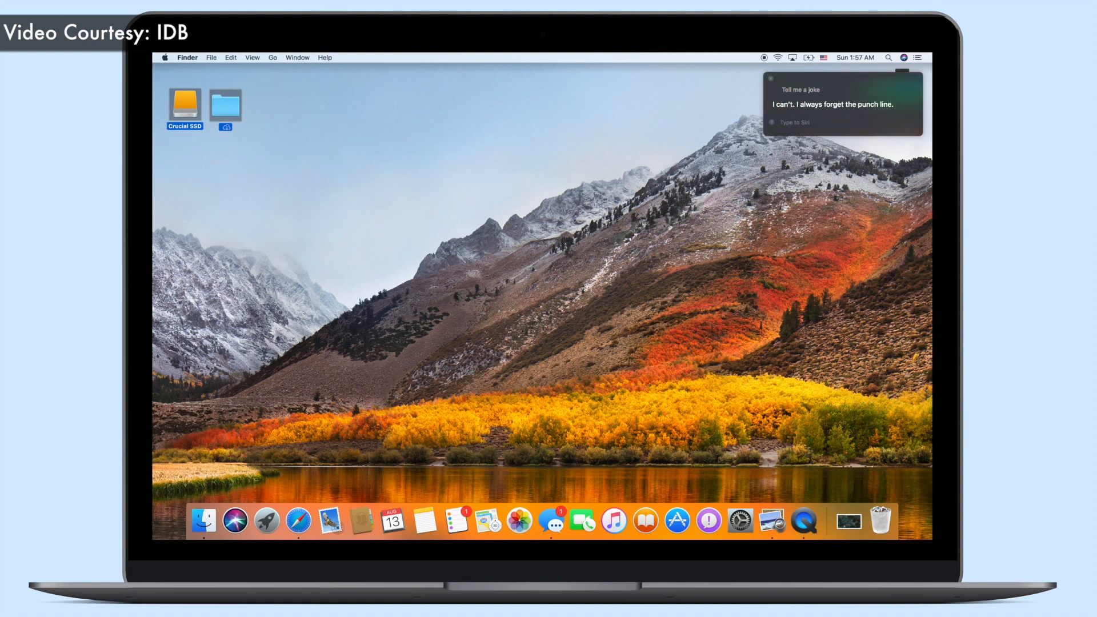
{"action": "left_click", "coordinate": [771, 79]}
{"action": "left_click", "coordinate": [679, 104]}
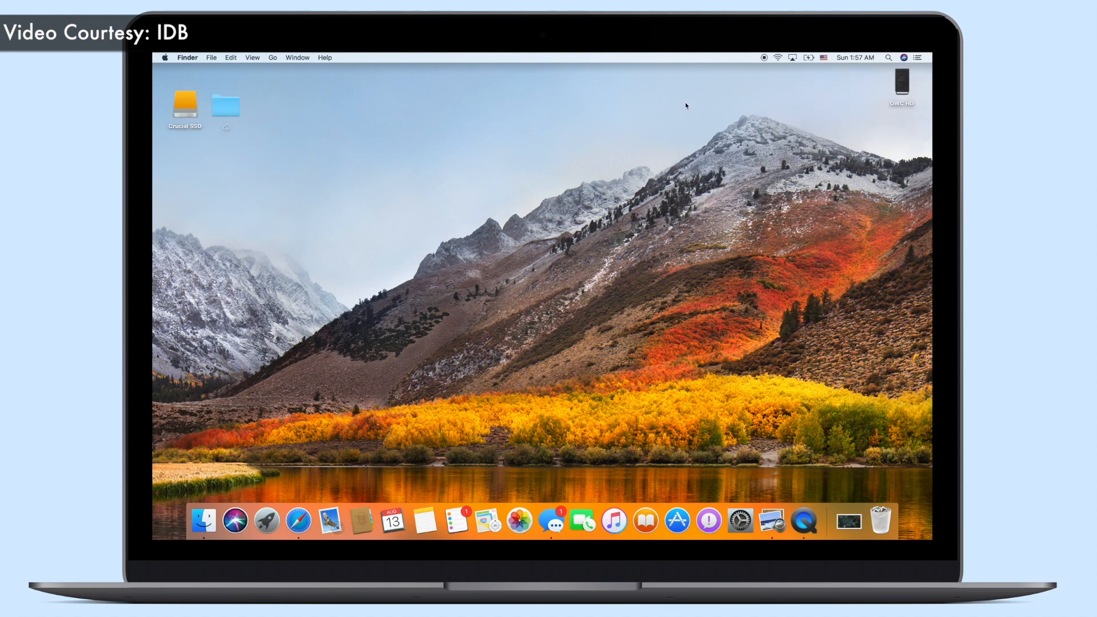